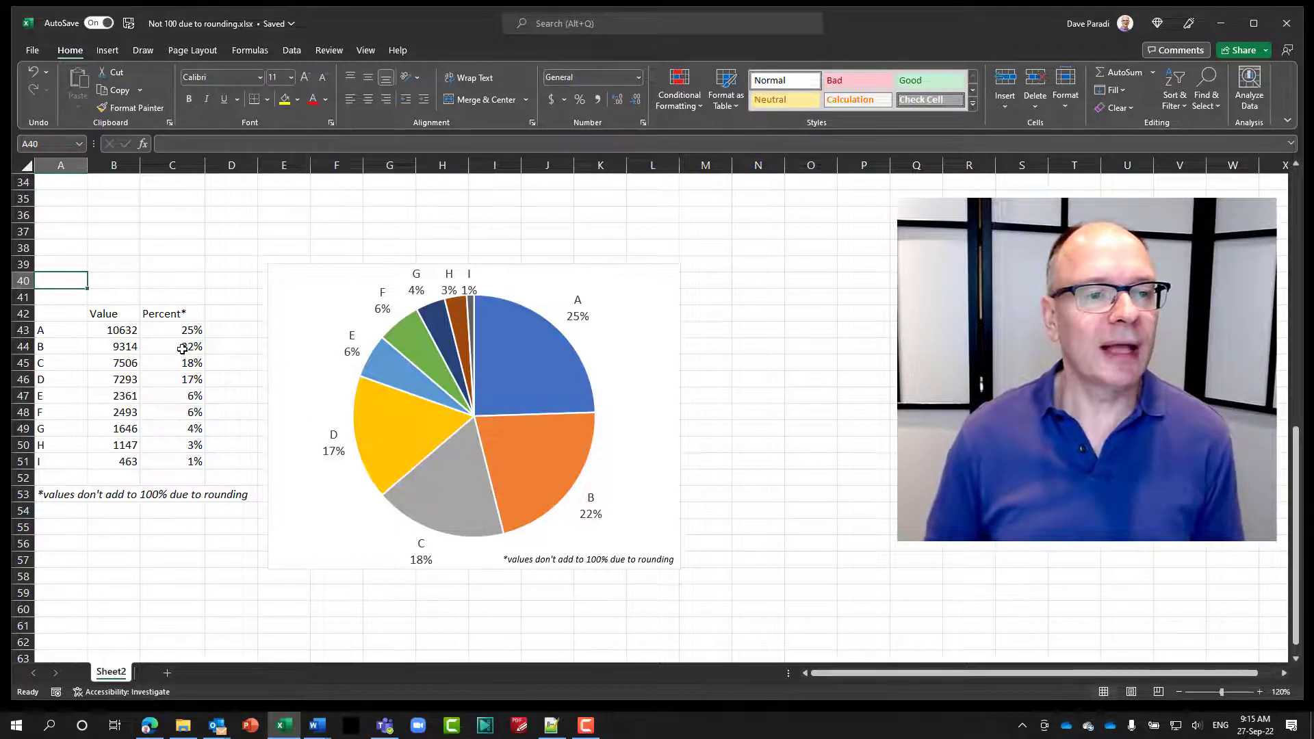
Examine the formulas behind the Value, Prcnt, disp 0 and round 0 columns and the existing pie chart's source data
{"action": "left_click_drag", "start_coordinate": [179, 328], "coordinate": [193, 462]}
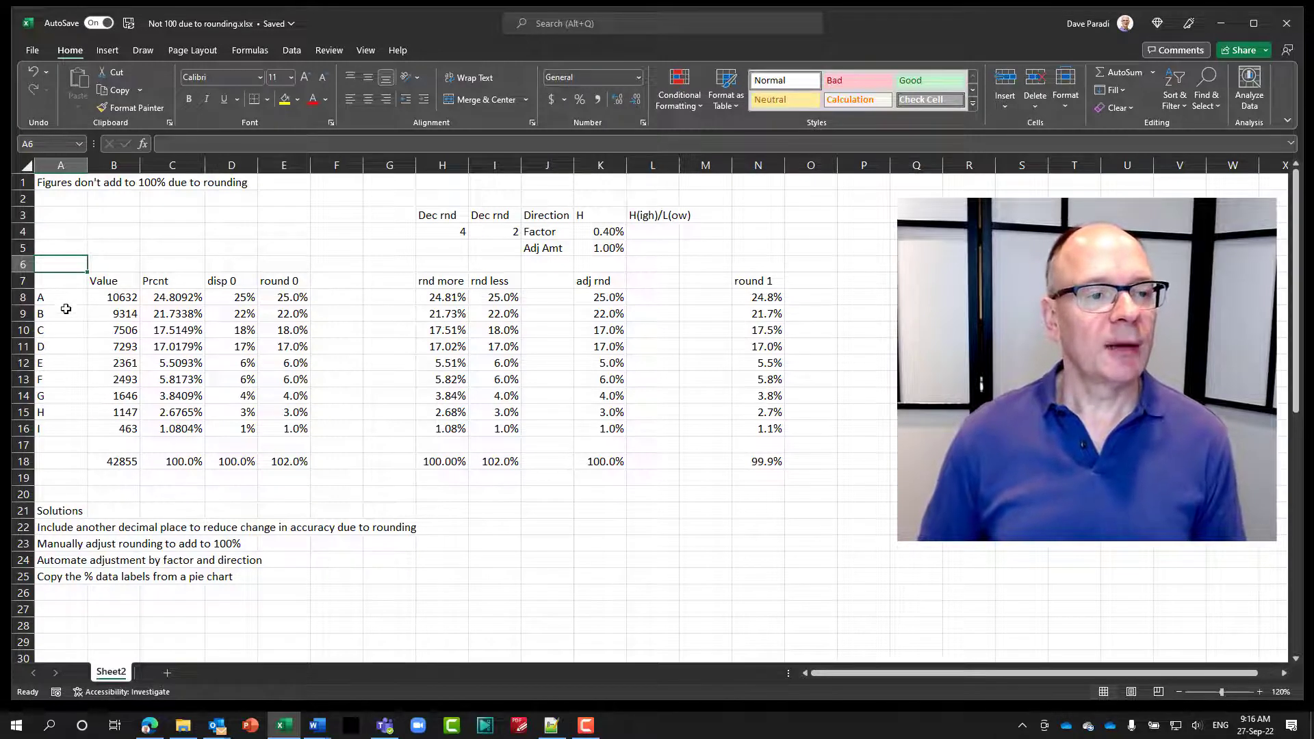
{"action": "left_click", "coordinate": [110, 299]}
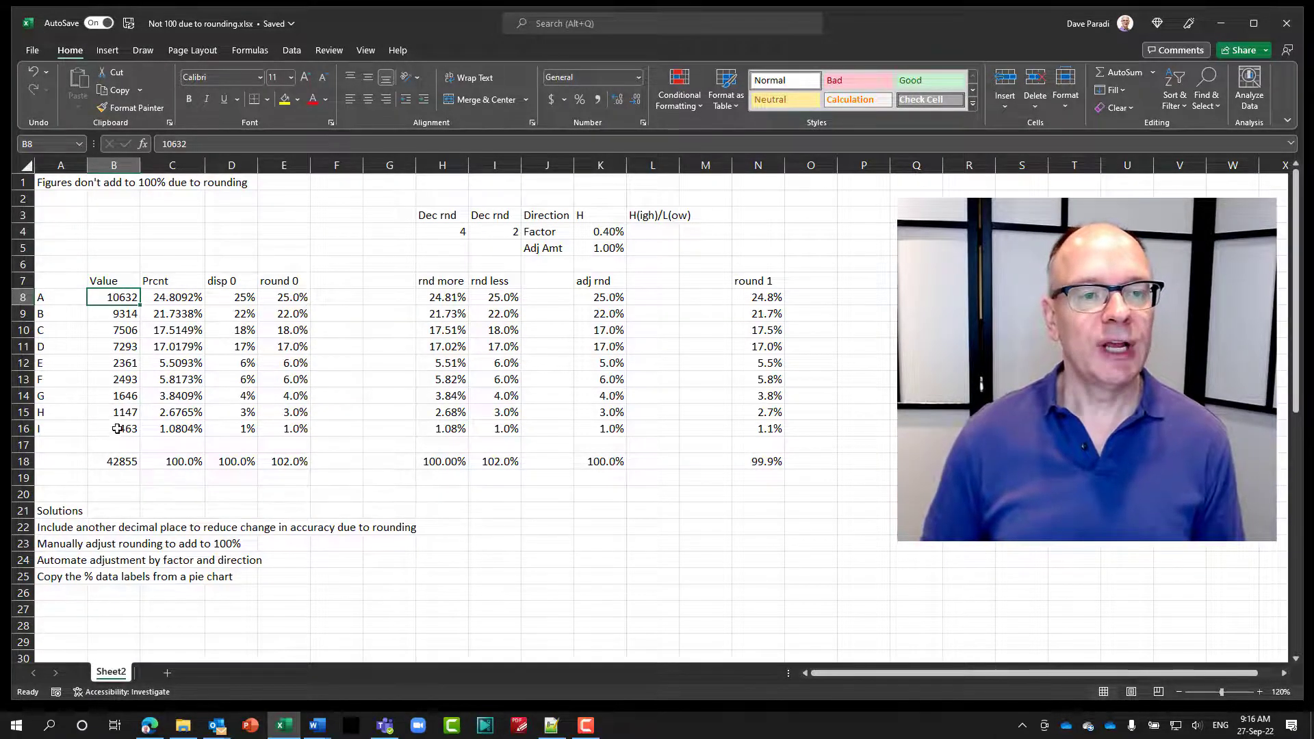
{"action": "left_click", "coordinate": [171, 297]}
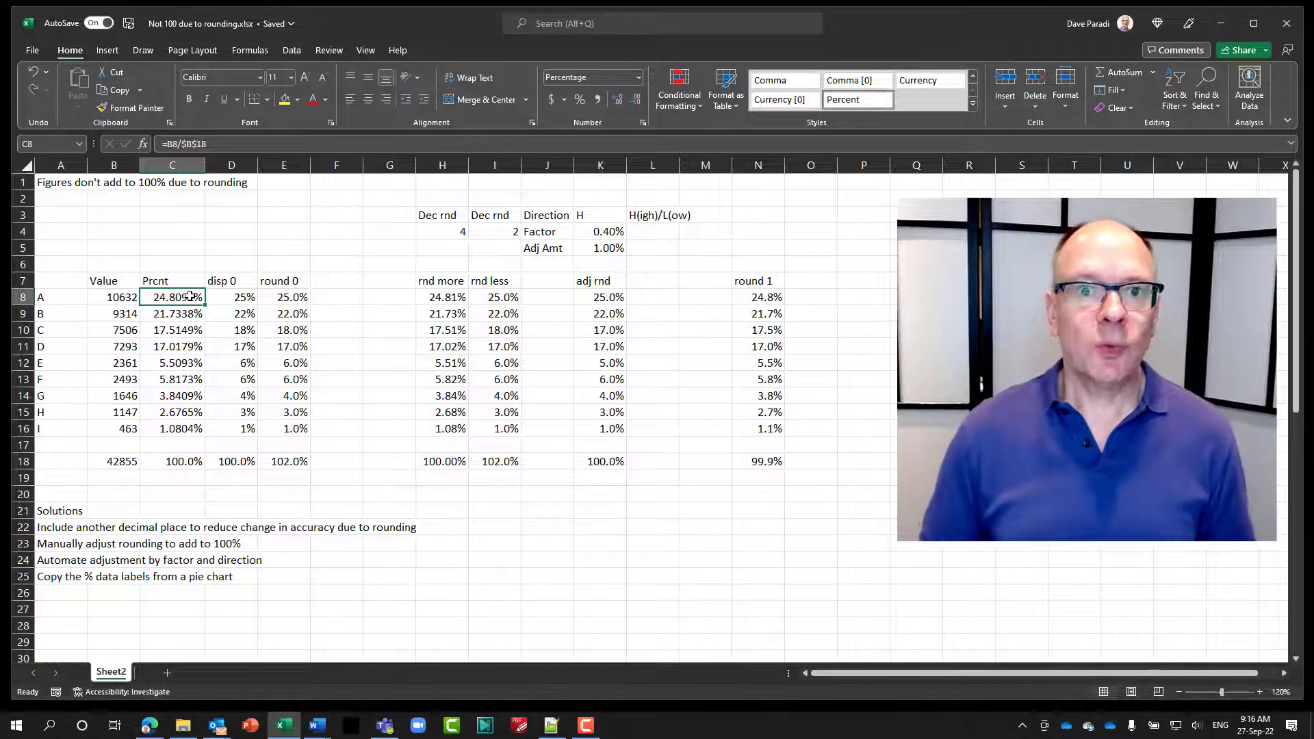
{"action": "left_click", "coordinate": [227, 297]}
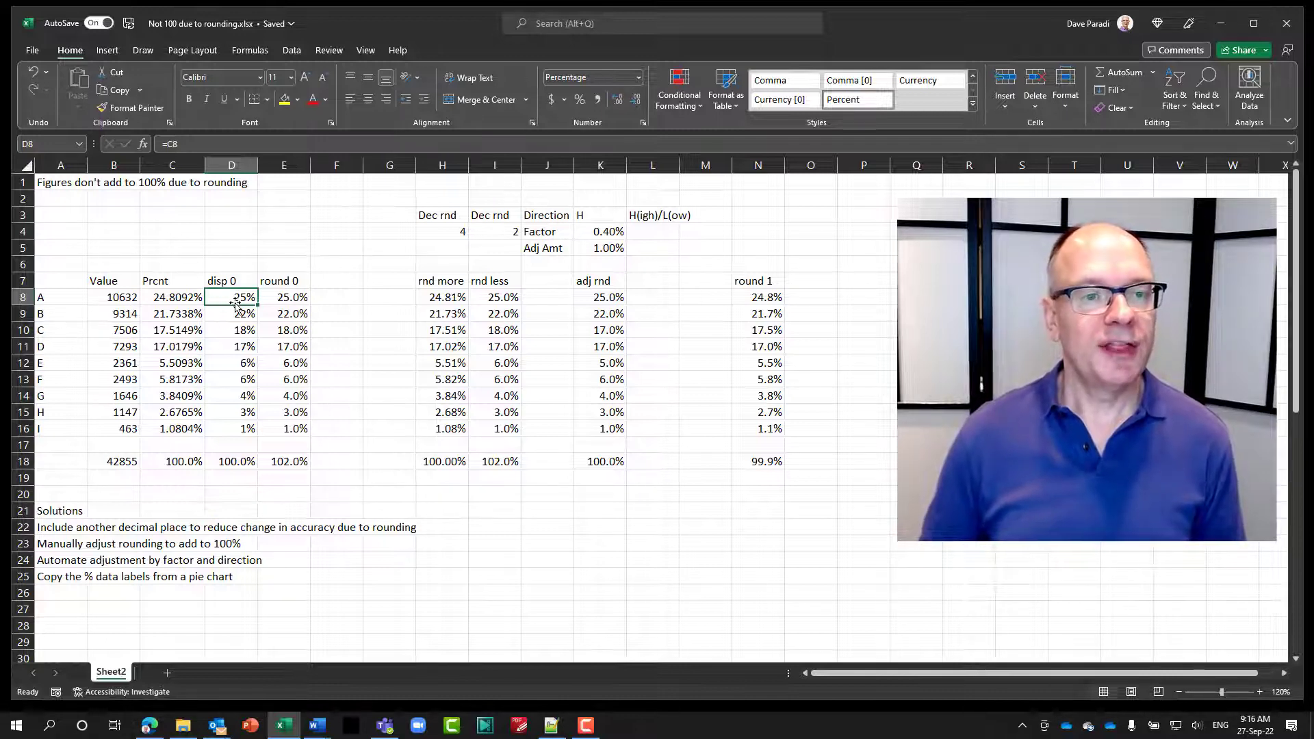
{"action": "left_click", "coordinate": [230, 462]}
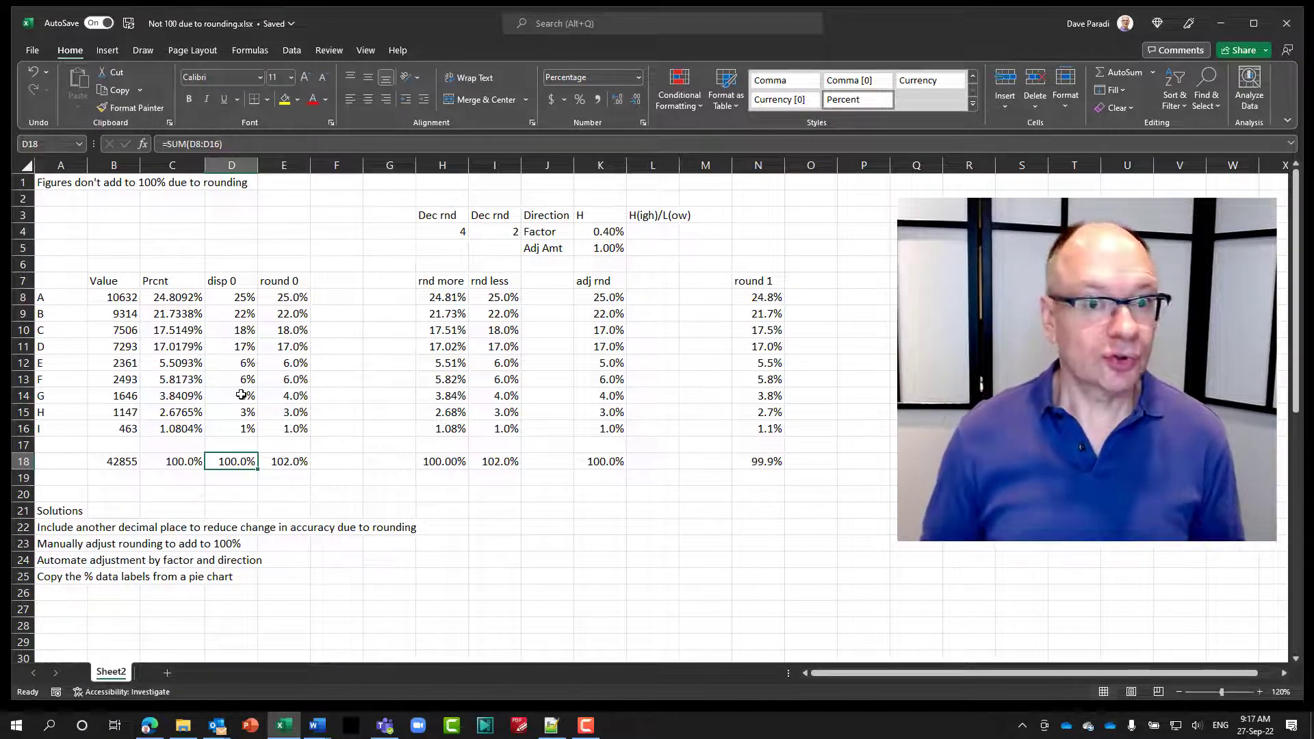
{"action": "left_click", "coordinate": [278, 297]}
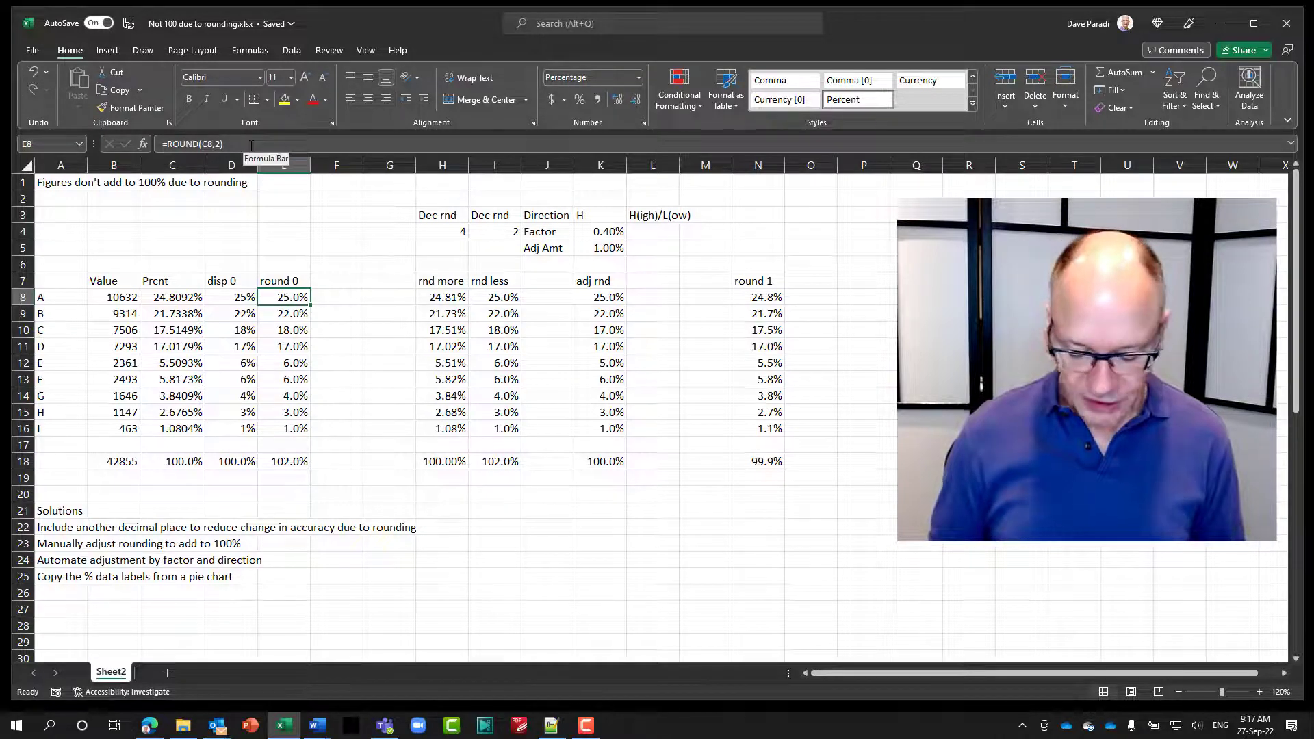
{"action": "key", "text": "super+plus"}
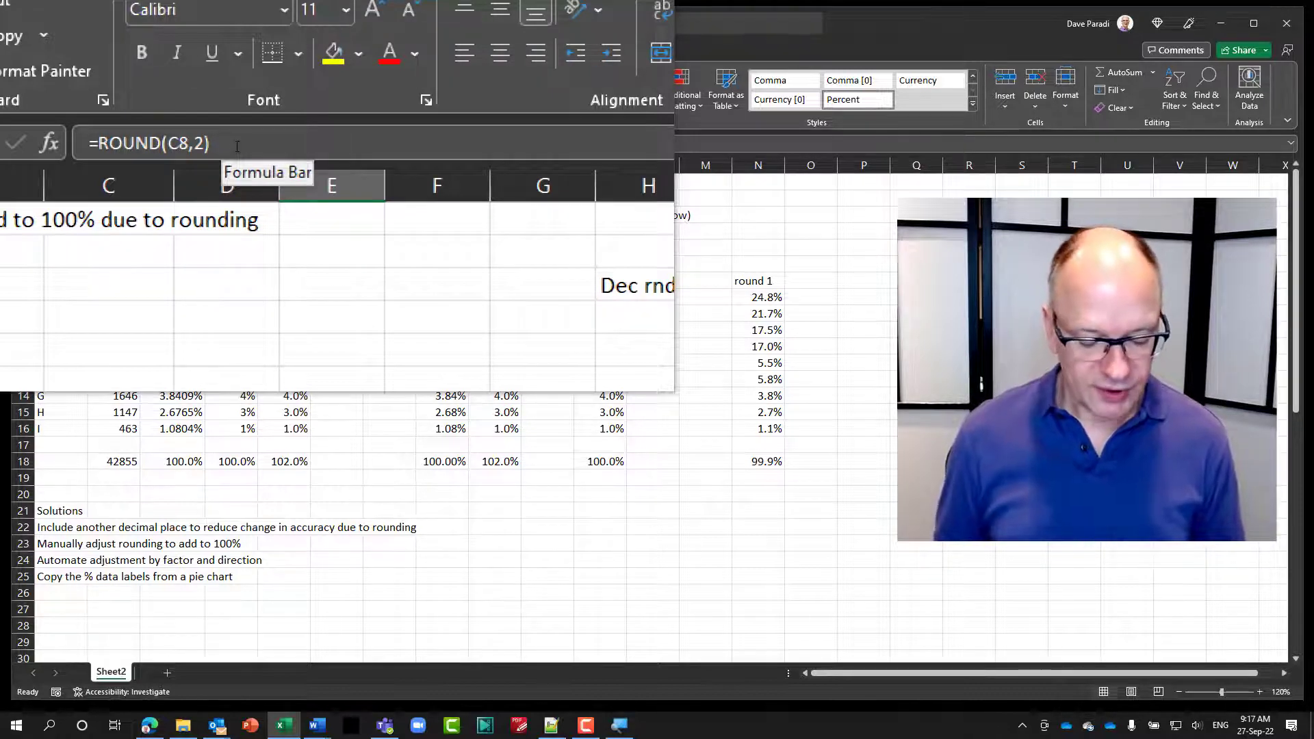
{"action": "key", "text": "super+Escape"}
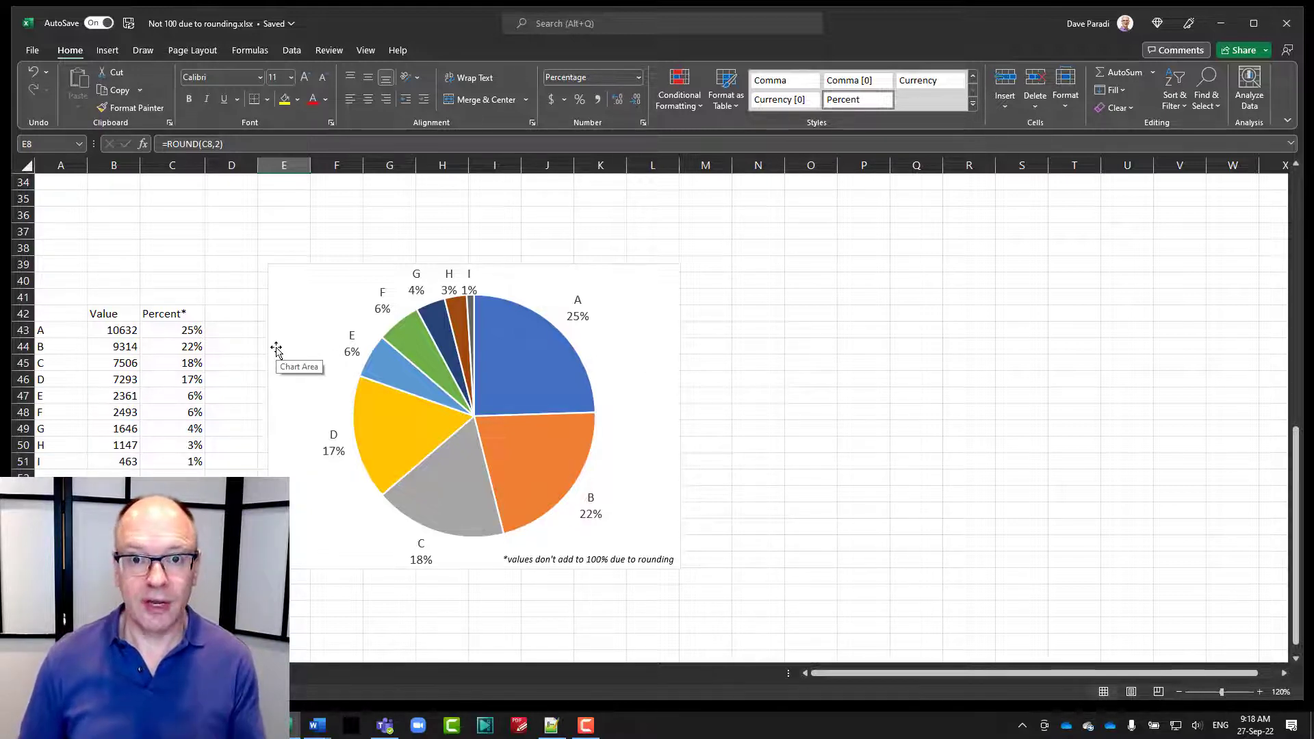
{"action": "left_click", "coordinate": [357, 267]}
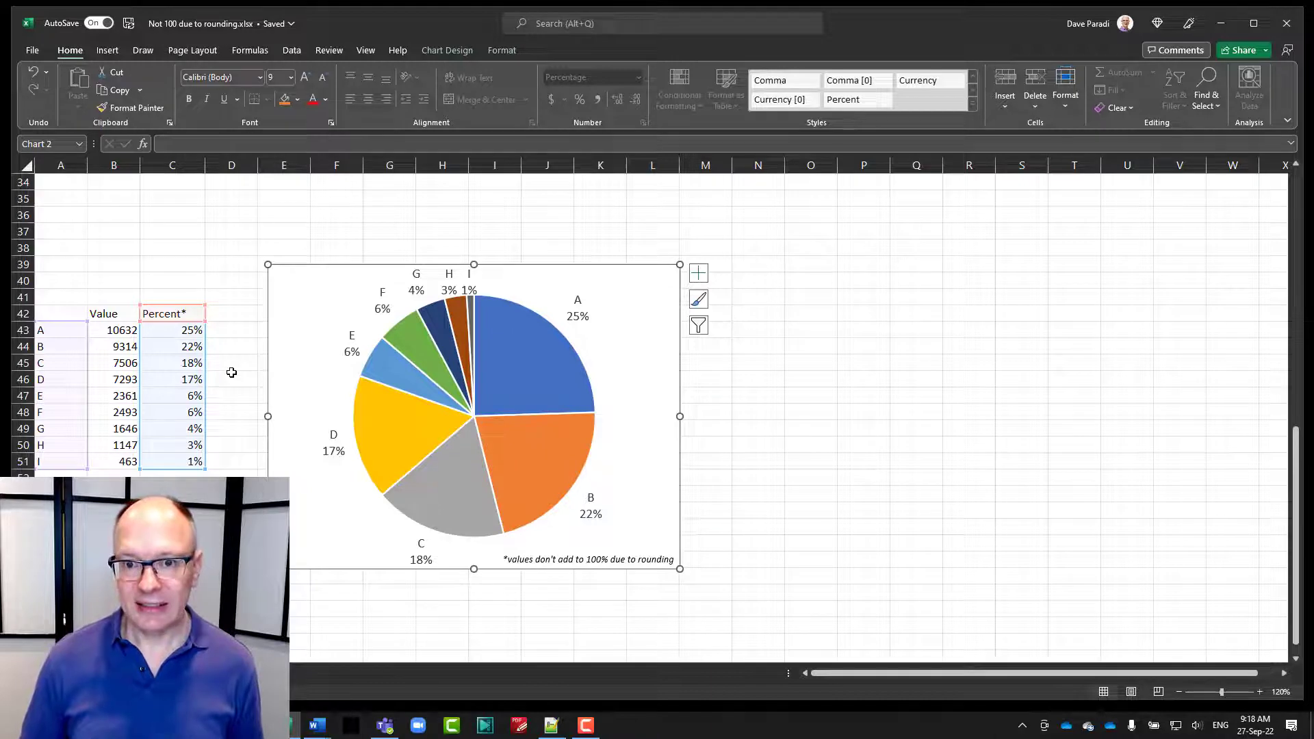
Insert a 2-D pie chart of the categories and values in A42:B51, placed beside the existing pie and sized to match its height
{"action": "left_click", "coordinate": [66, 312]}
{"action": "left_click_drag", "start_coordinate": [67, 312], "coordinate": [121, 461]}
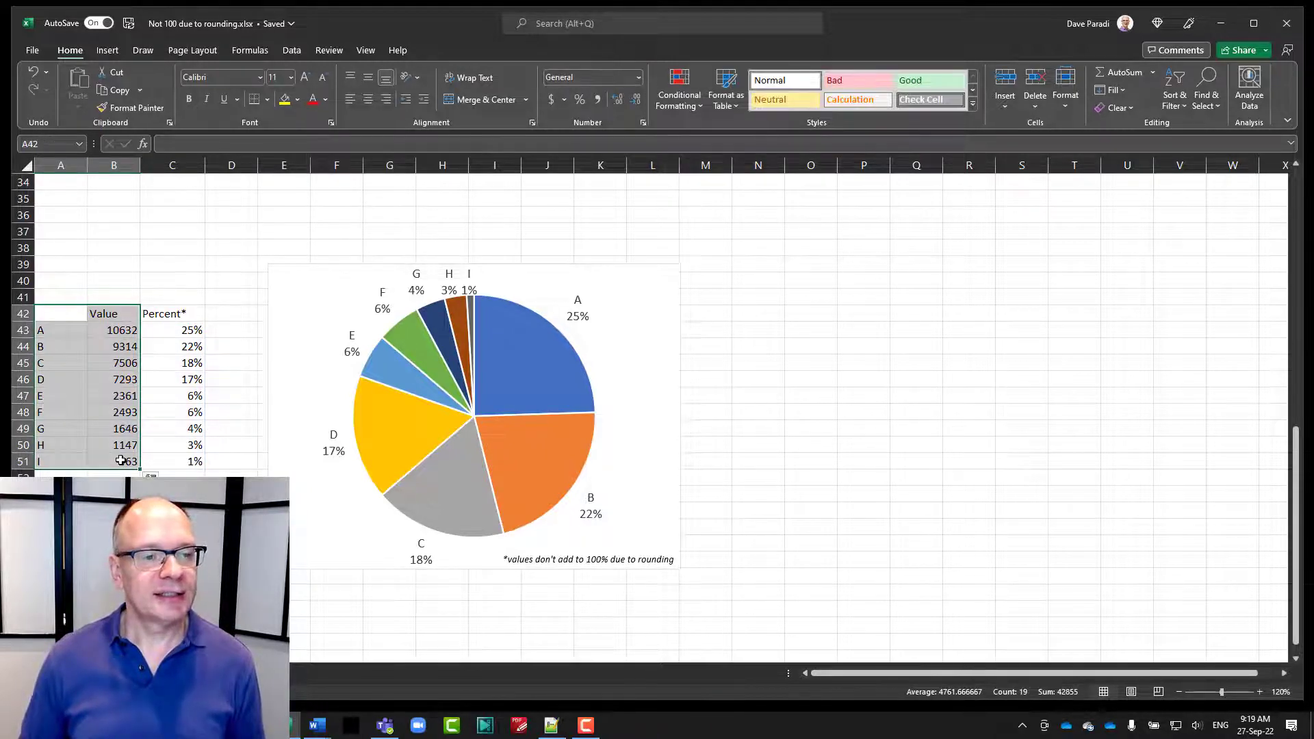
{"action": "left_click", "coordinate": [113, 50]}
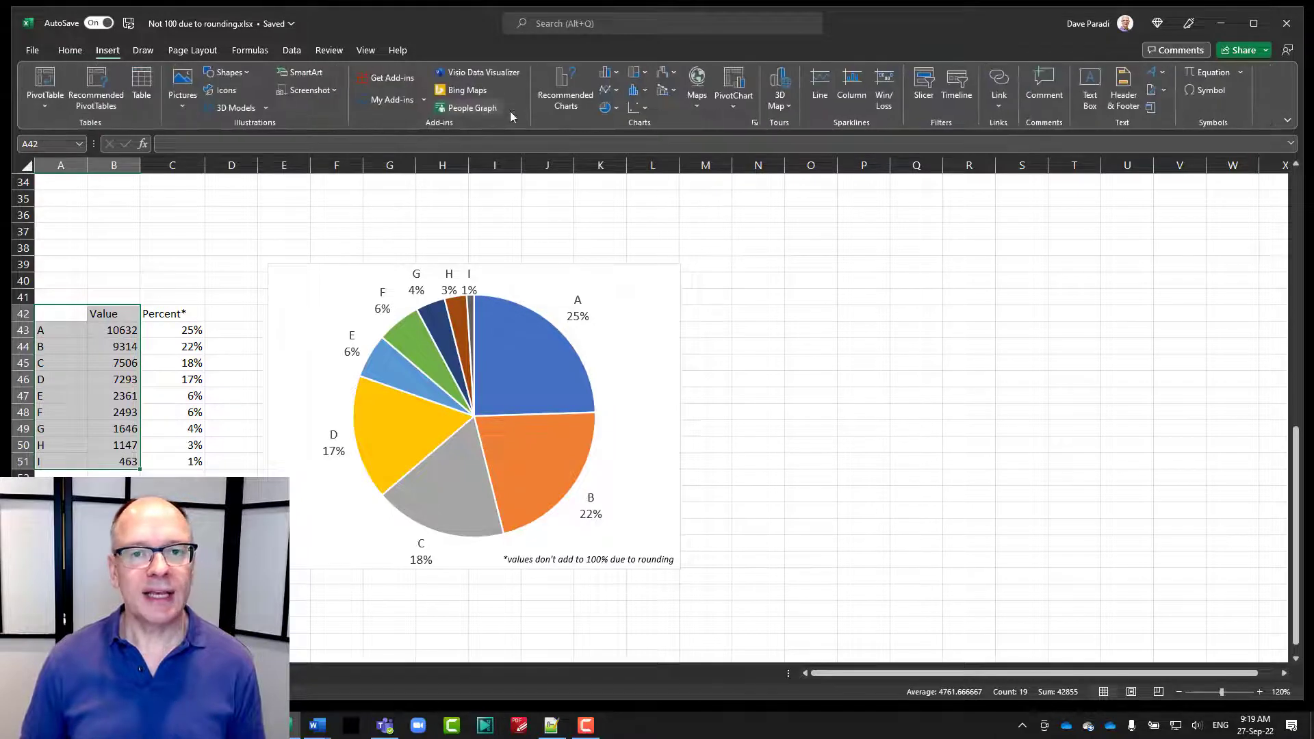
{"action": "left_click", "coordinate": [618, 110]}
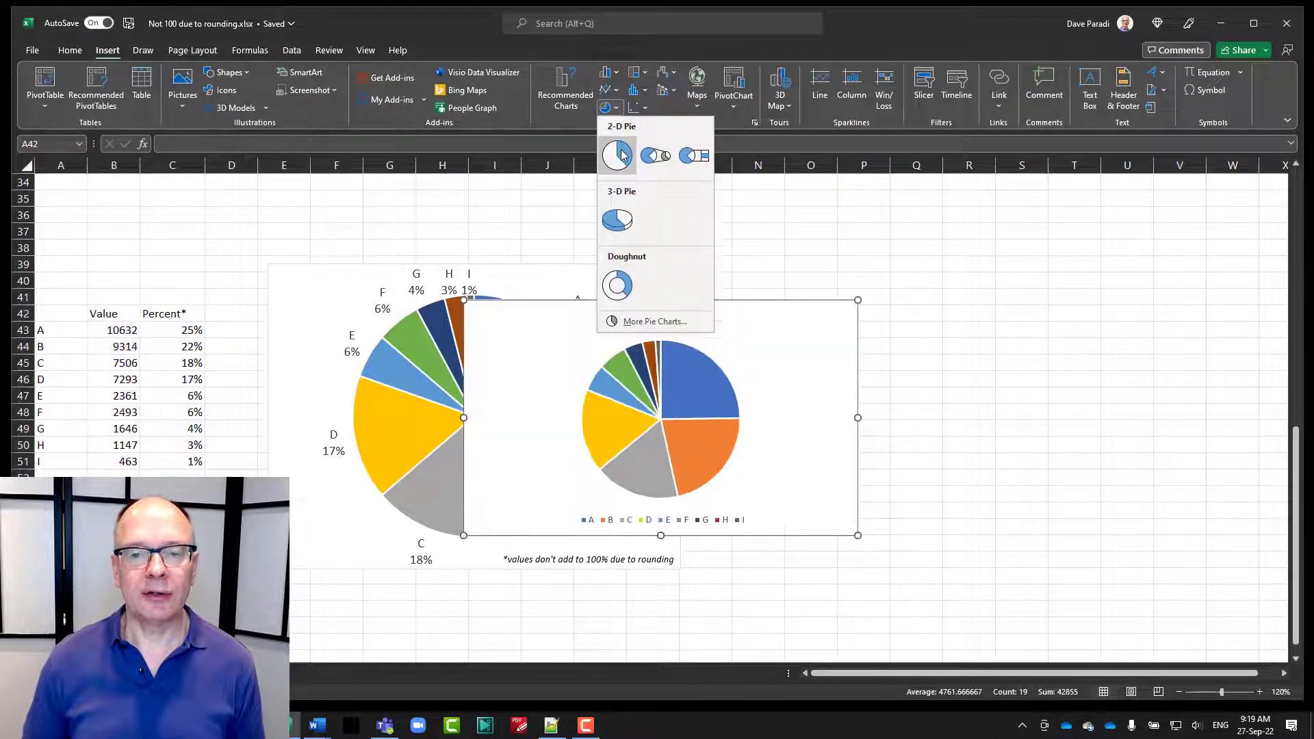
{"action": "left_click", "coordinate": [618, 151]}
{"action": "left_click_drag", "start_coordinate": [712, 302], "coordinate": [934, 261]}
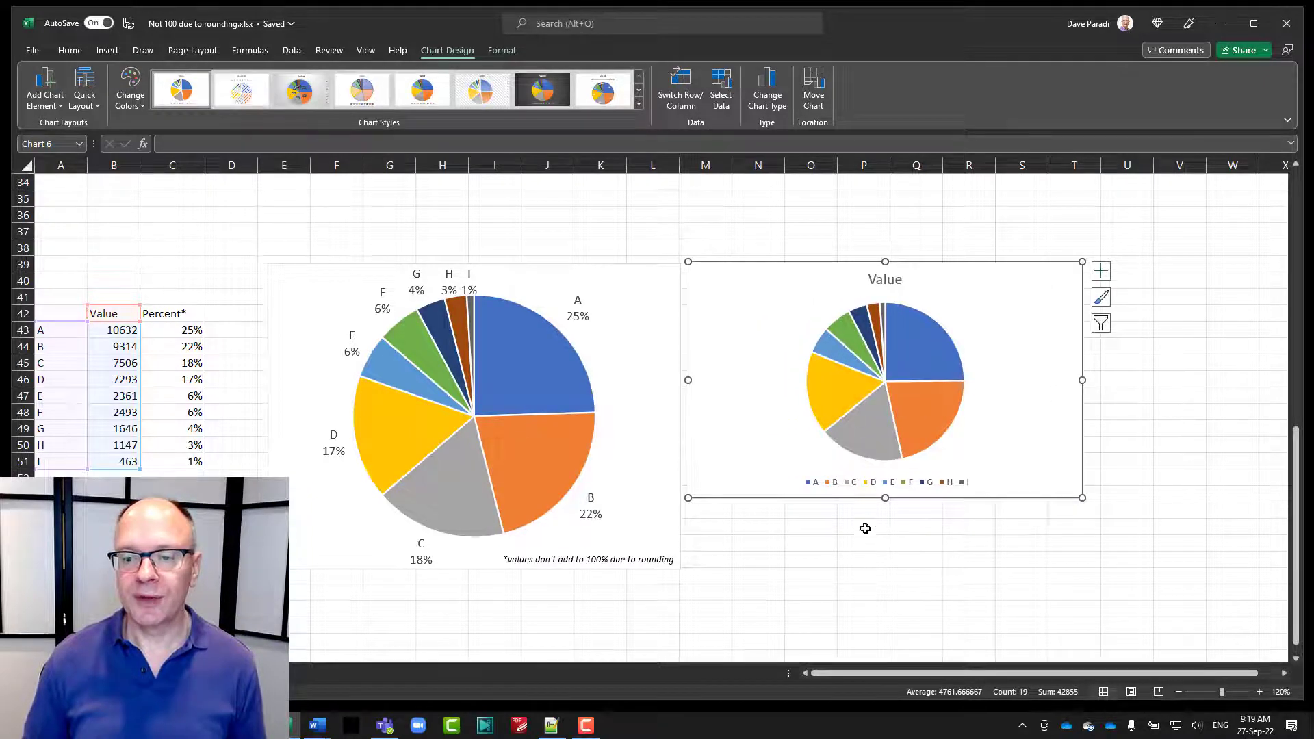
{"action": "left_click_drag", "start_coordinate": [886, 499], "coordinate": [885, 565]}
{"action": "left_click_drag", "start_coordinate": [1082, 413], "coordinate": [1055, 413]}
Remove the chart title and legend from the new pie chart
{"action": "left_click", "coordinate": [1074, 270]}
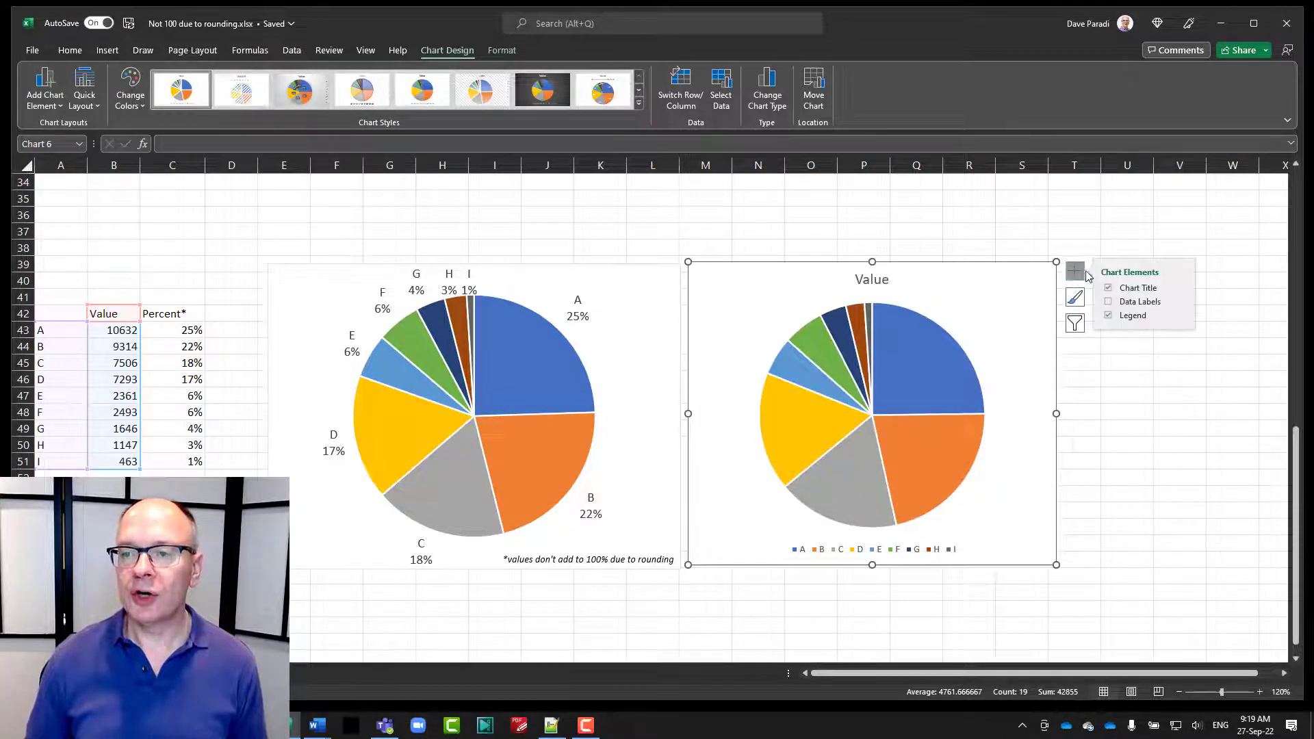
{"action": "left_click", "coordinate": [1109, 288]}
{"action": "left_click", "coordinate": [1108, 315]}
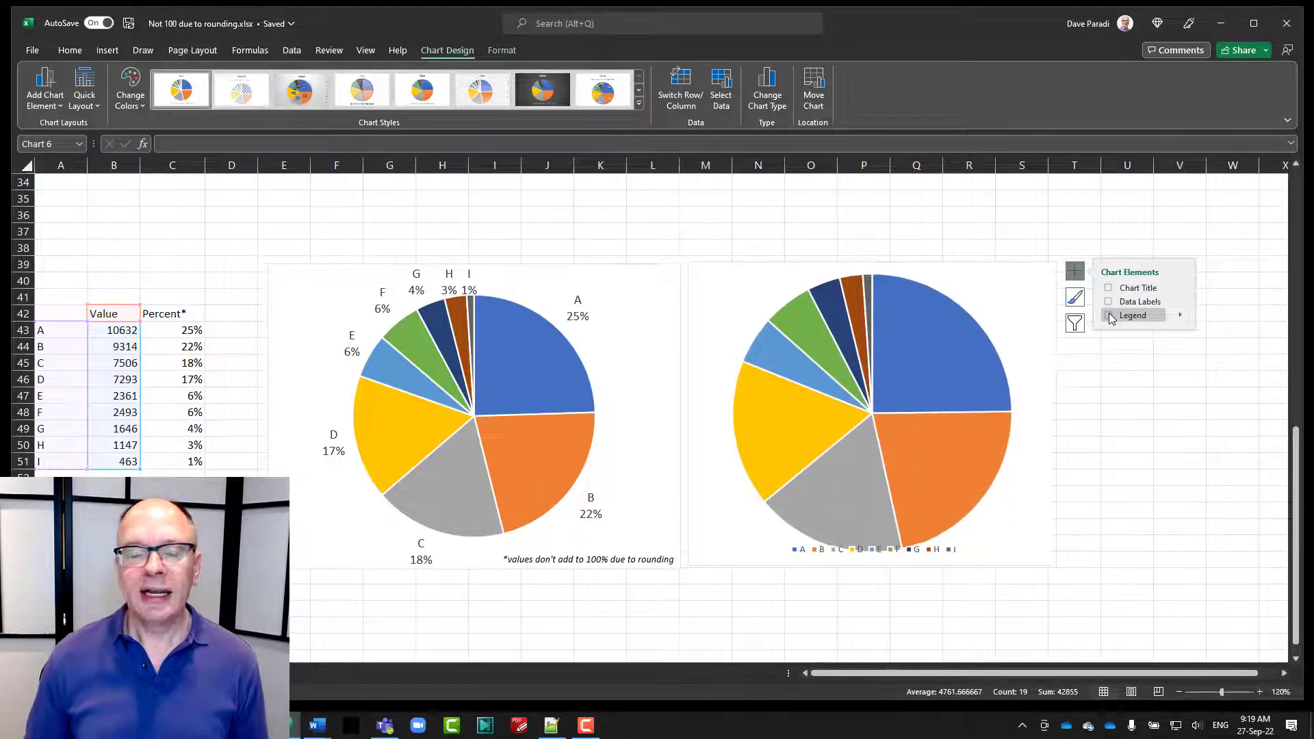
Add data labels to the new pie chart showing the category name and percentage instead of the value
{"action": "left_click", "coordinate": [1180, 301]}
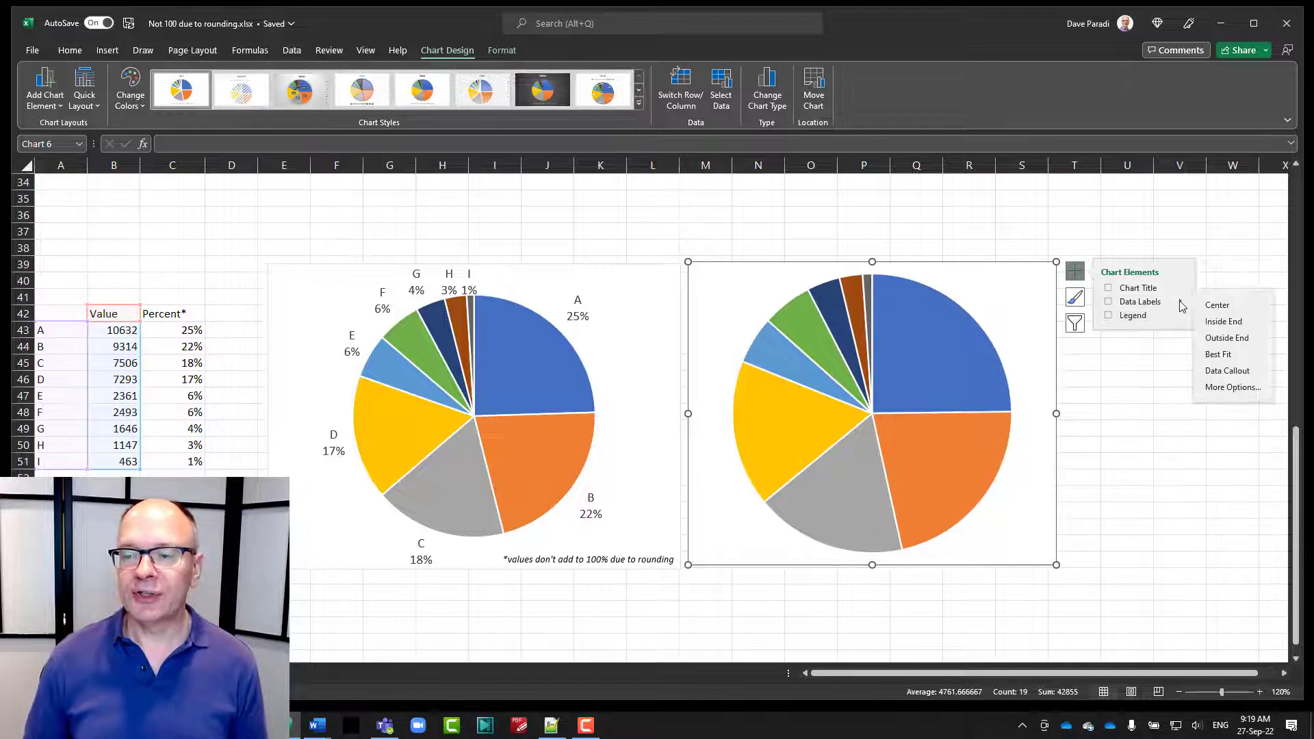
{"action": "left_click", "coordinate": [1210, 387]}
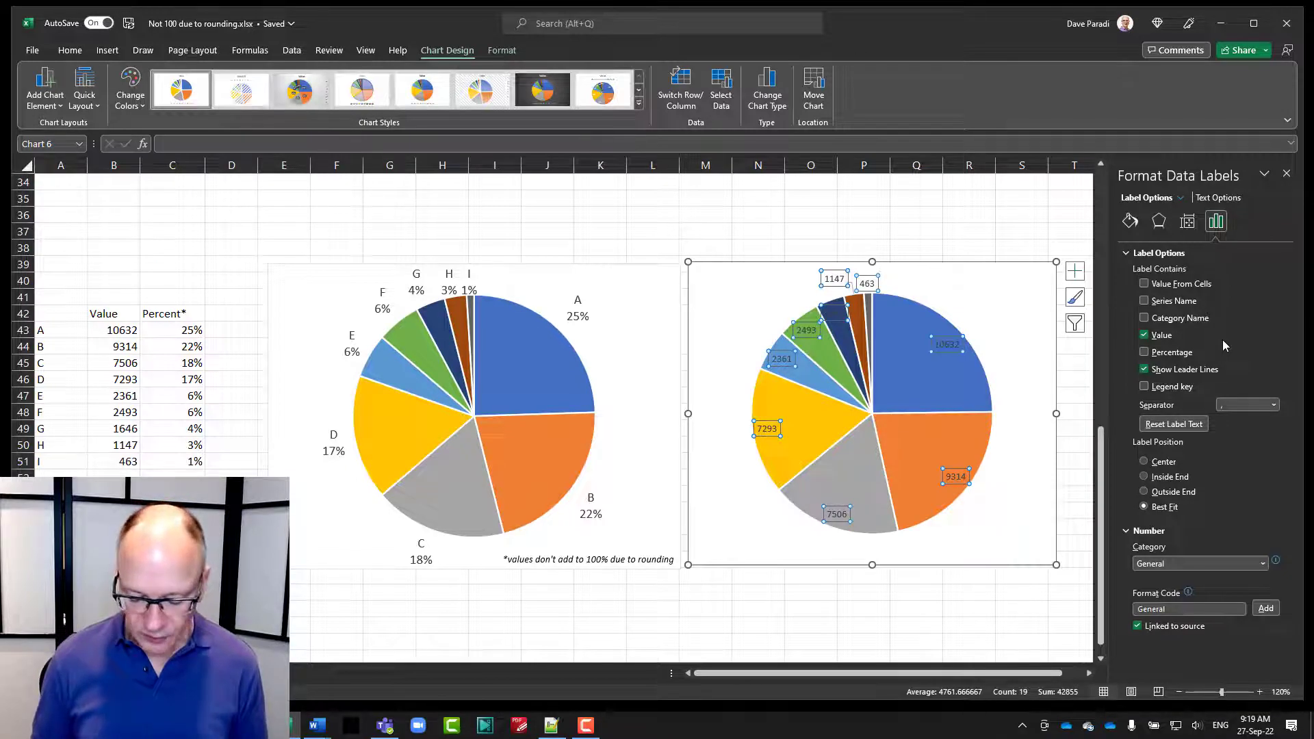
{"action": "key", "text": "super+plus"}
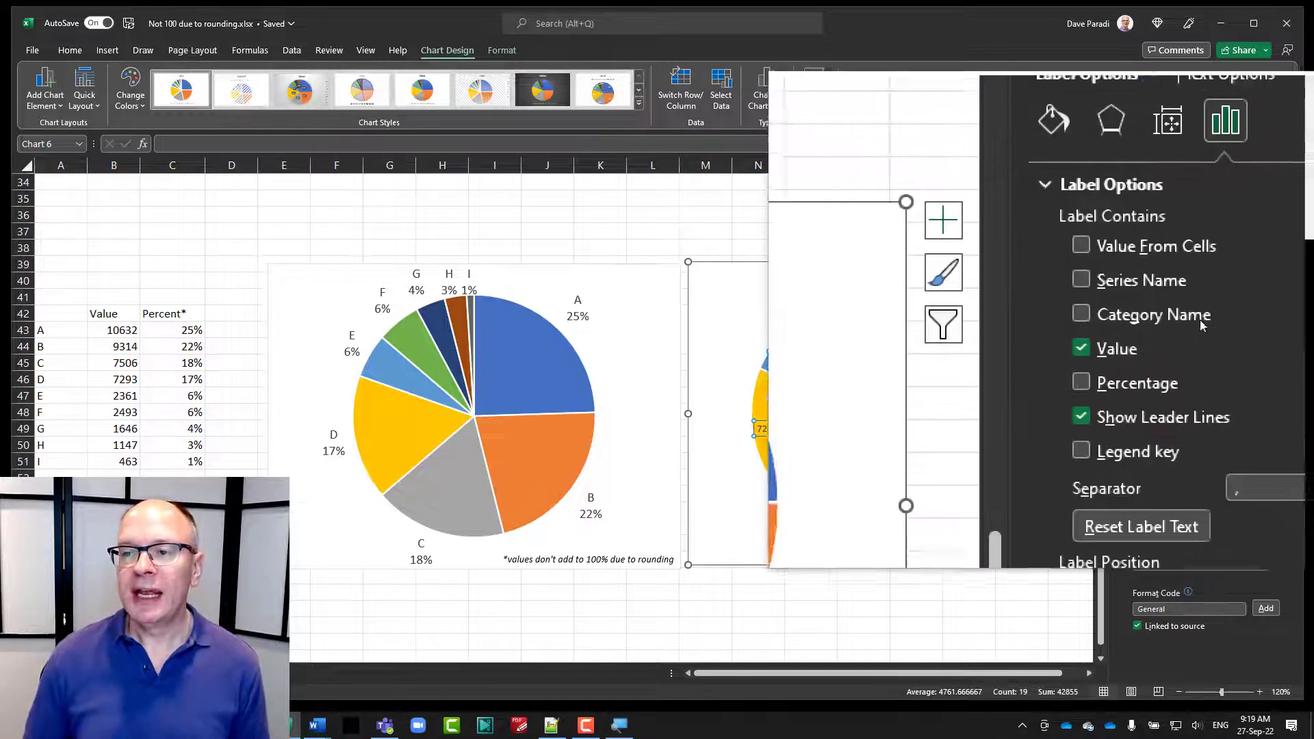
{"action": "left_click", "coordinate": [1148, 322]}
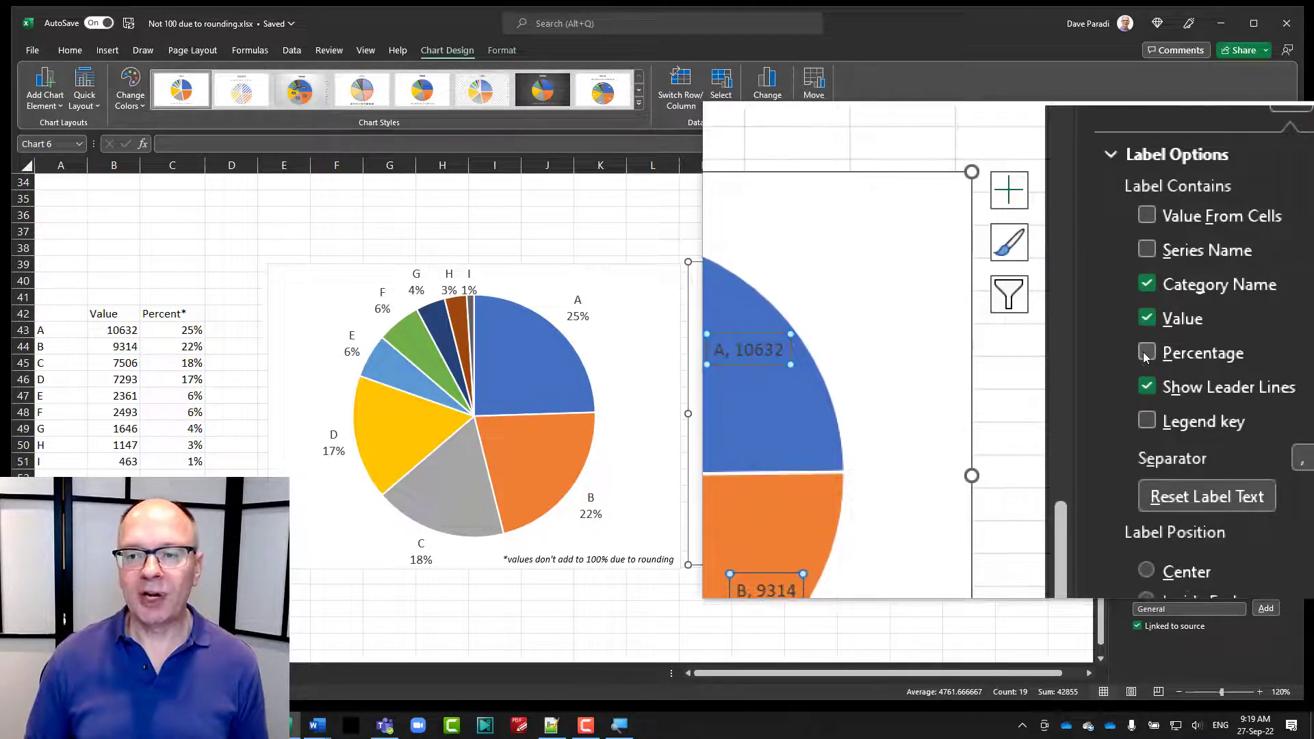
{"action": "left_click", "coordinate": [1144, 356]}
{"action": "left_click", "coordinate": [1146, 337]}
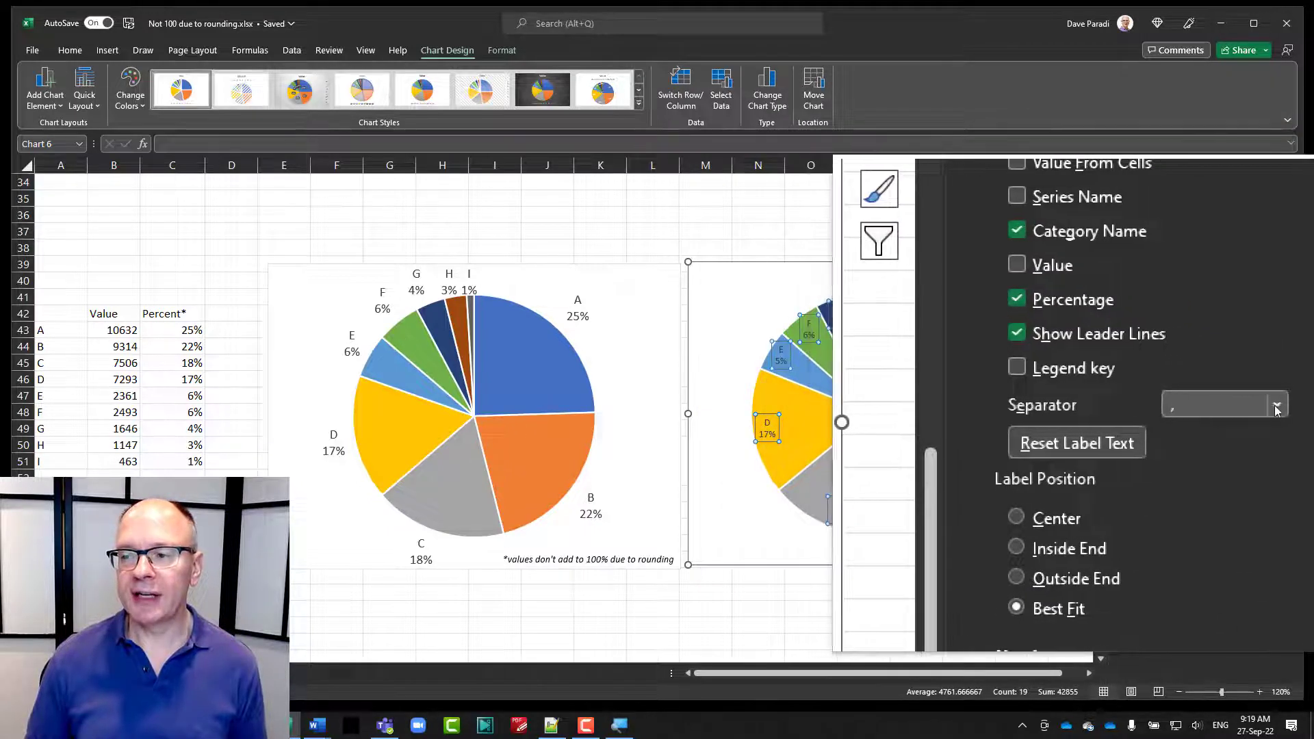
Separate the label parts with a space and position the new pie's data labels at Outside End
{"action": "left_click", "coordinate": [1254, 405]}
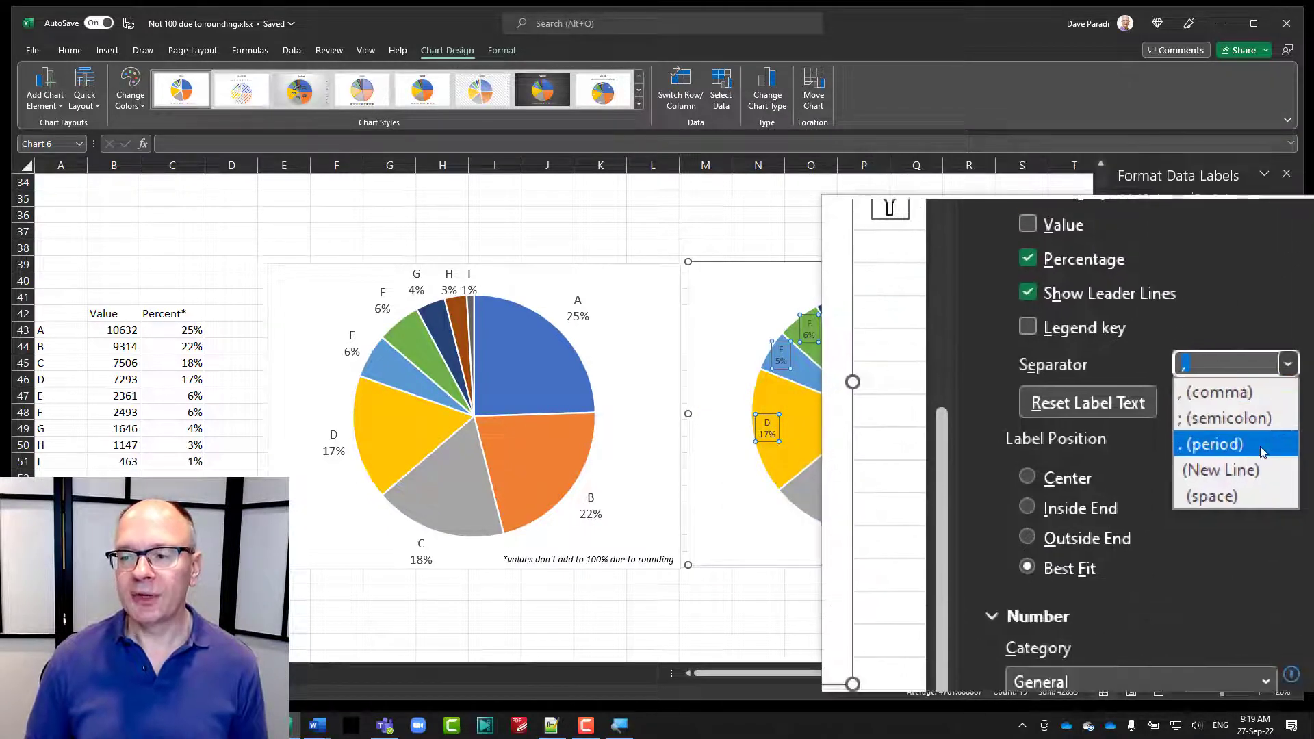
{"action": "left_click", "coordinate": [1263, 473]}
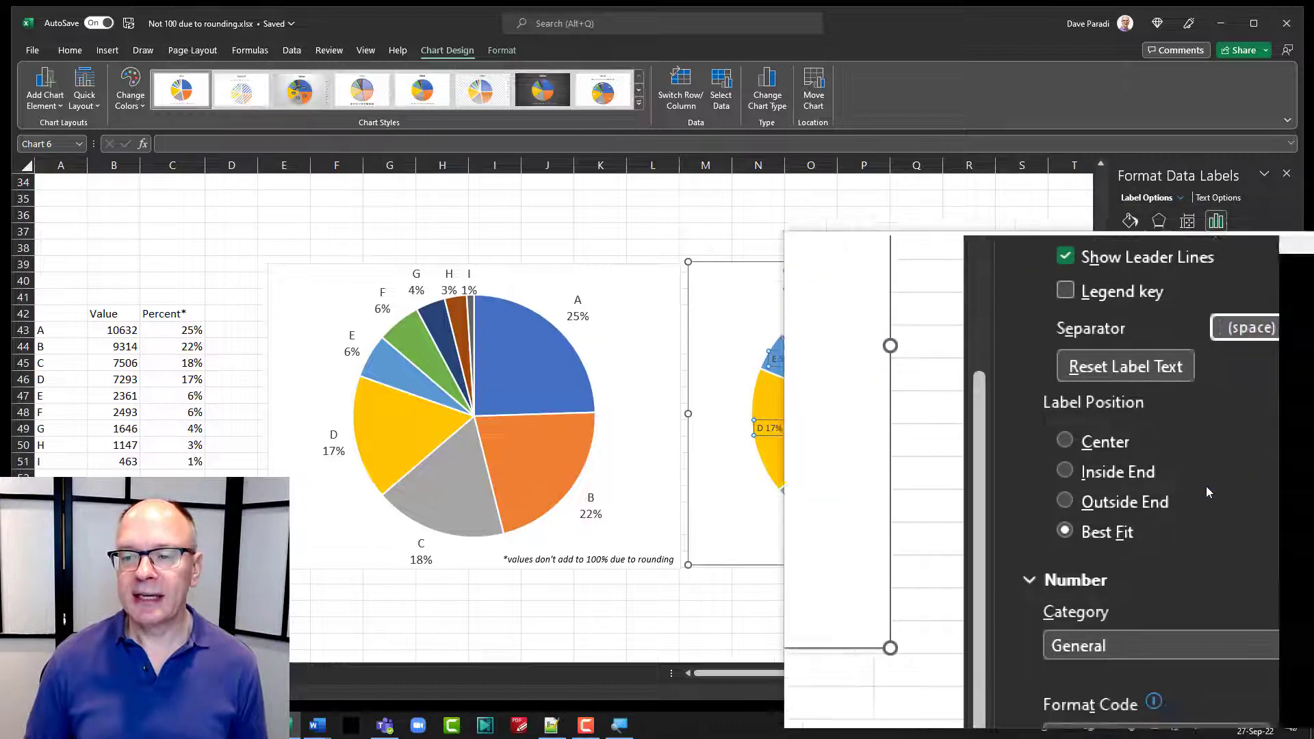
{"action": "left_click", "coordinate": [1144, 493]}
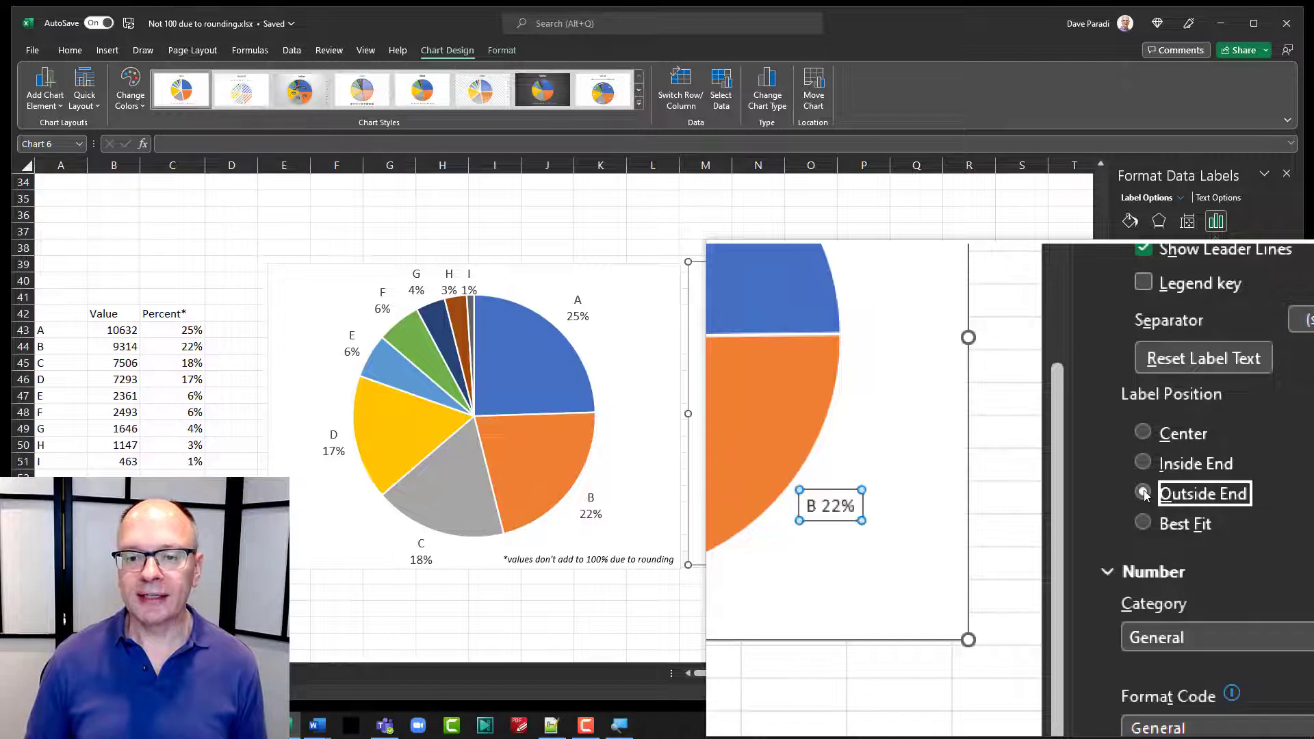
{"action": "key", "text": "super+Escape"}
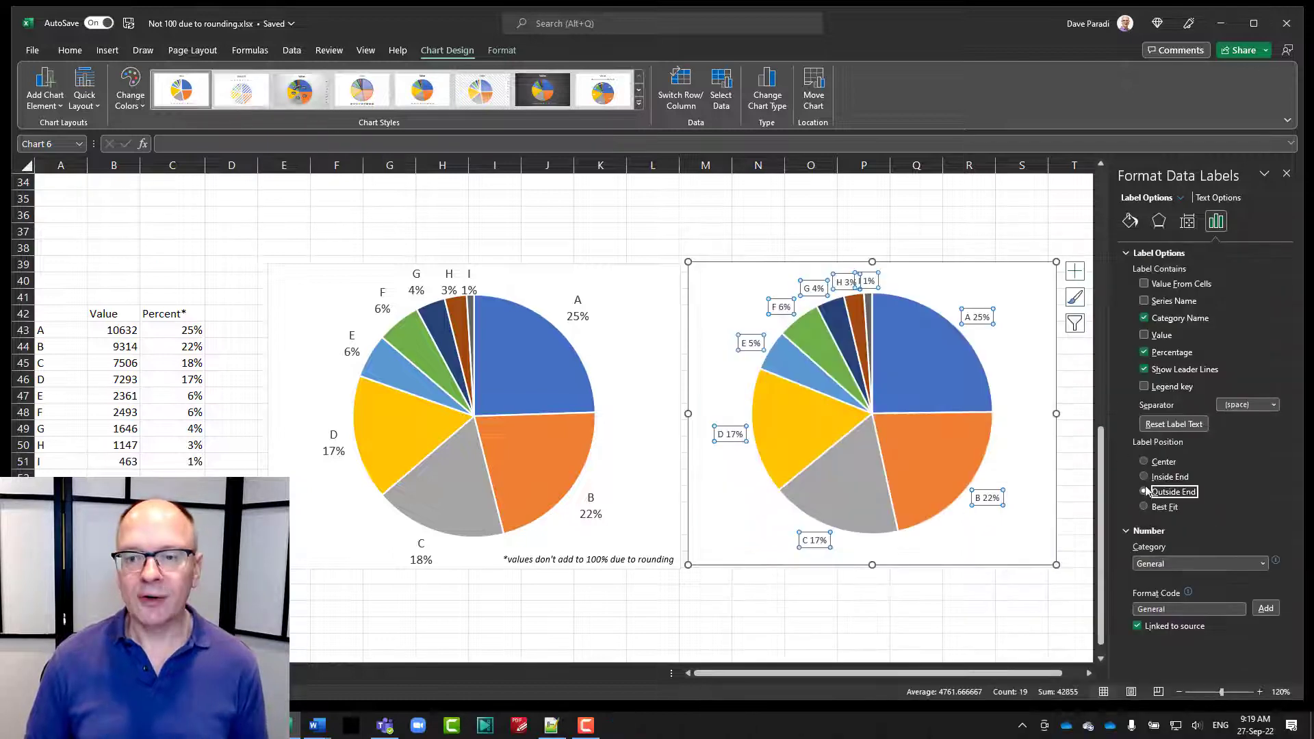
{"action": "left_click", "coordinate": [1020, 270]}
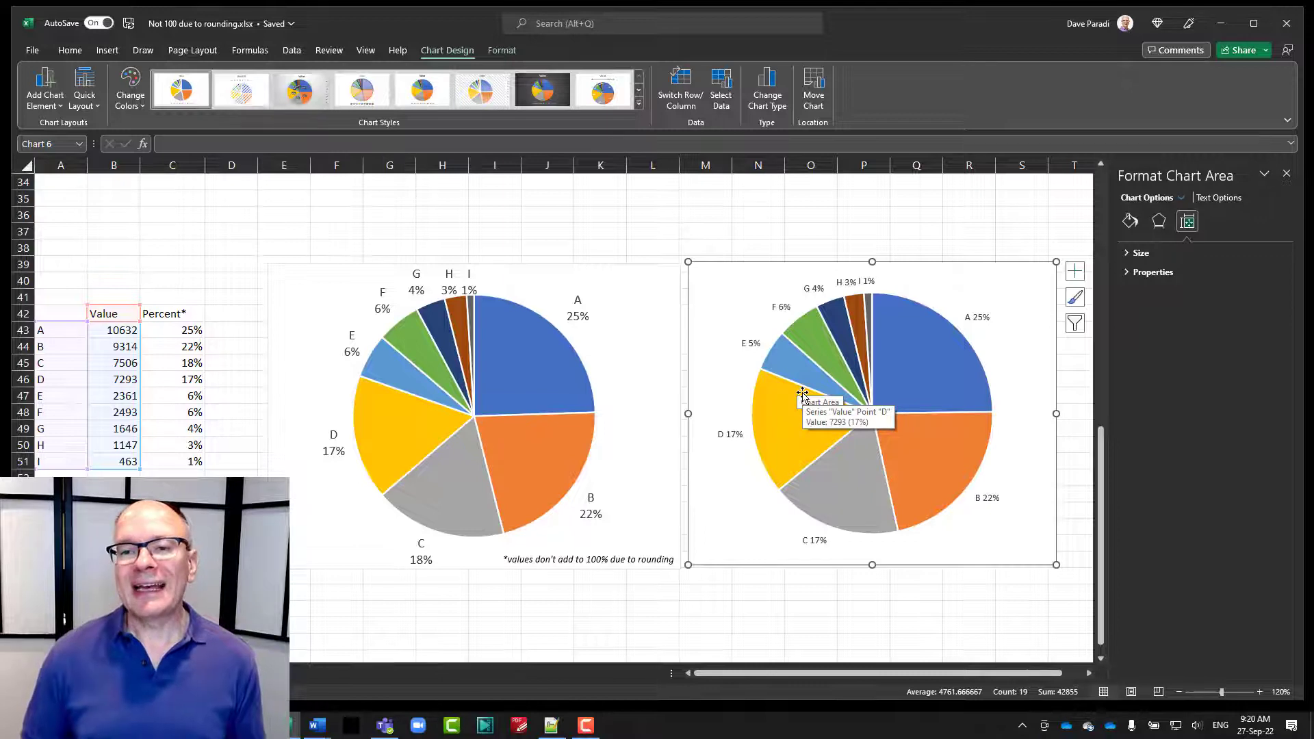
{"action": "left_click", "coordinate": [1286, 174]}
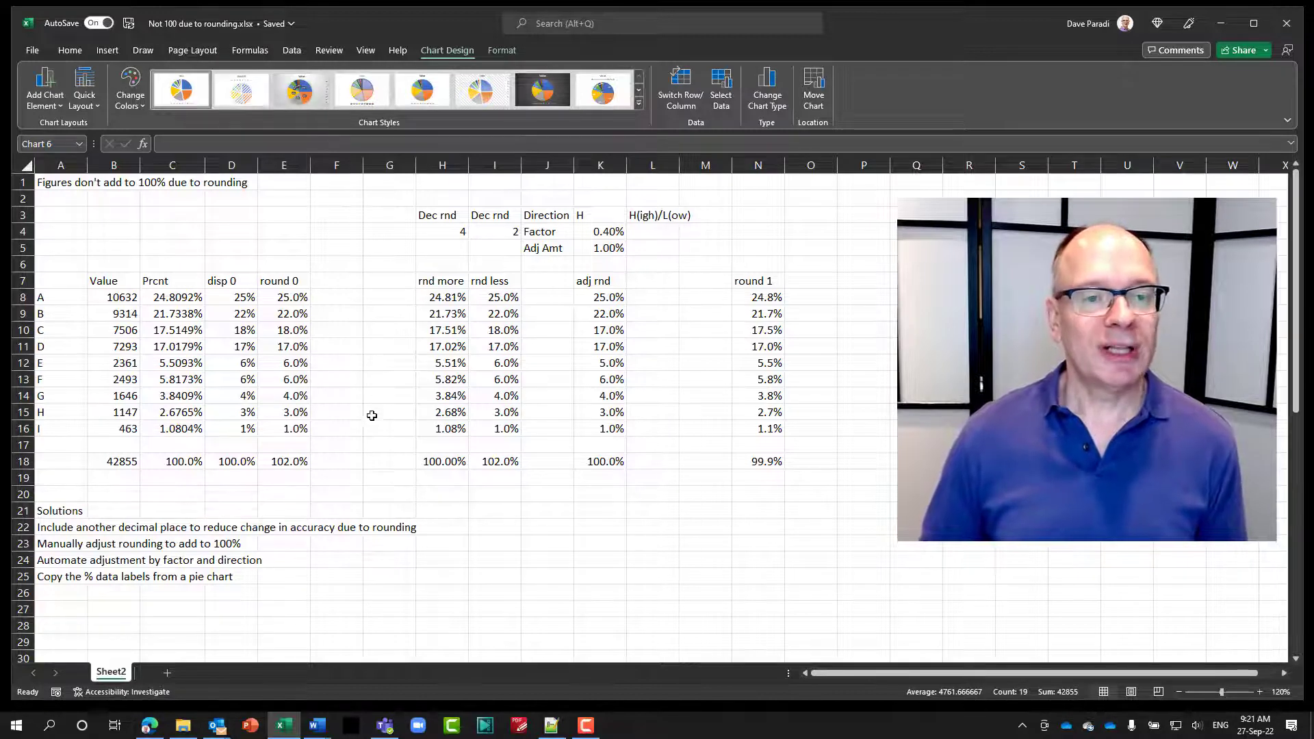
Try rounding the round 0 percentages in E8:E16 to one decimal place and check their total in E18
{"action": "left_click", "coordinate": [294, 299]}
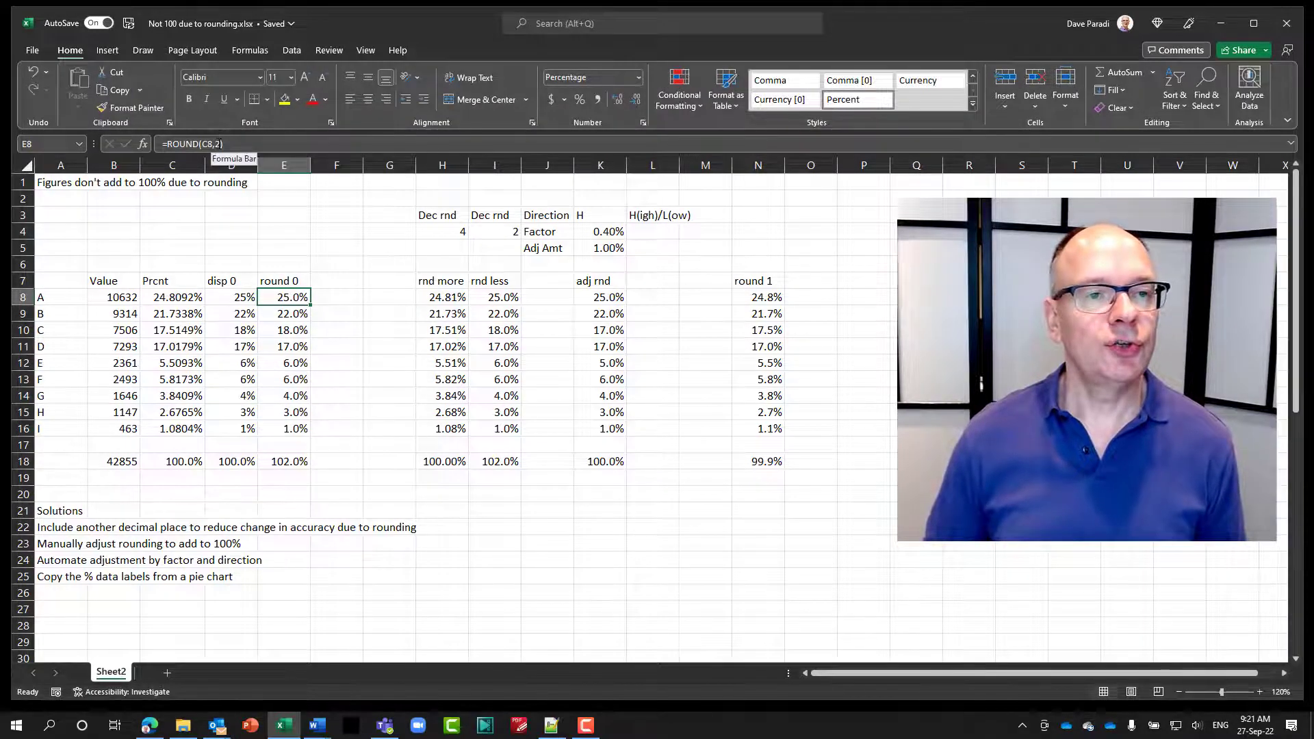
{"action": "left_click", "coordinate": [220, 143]}
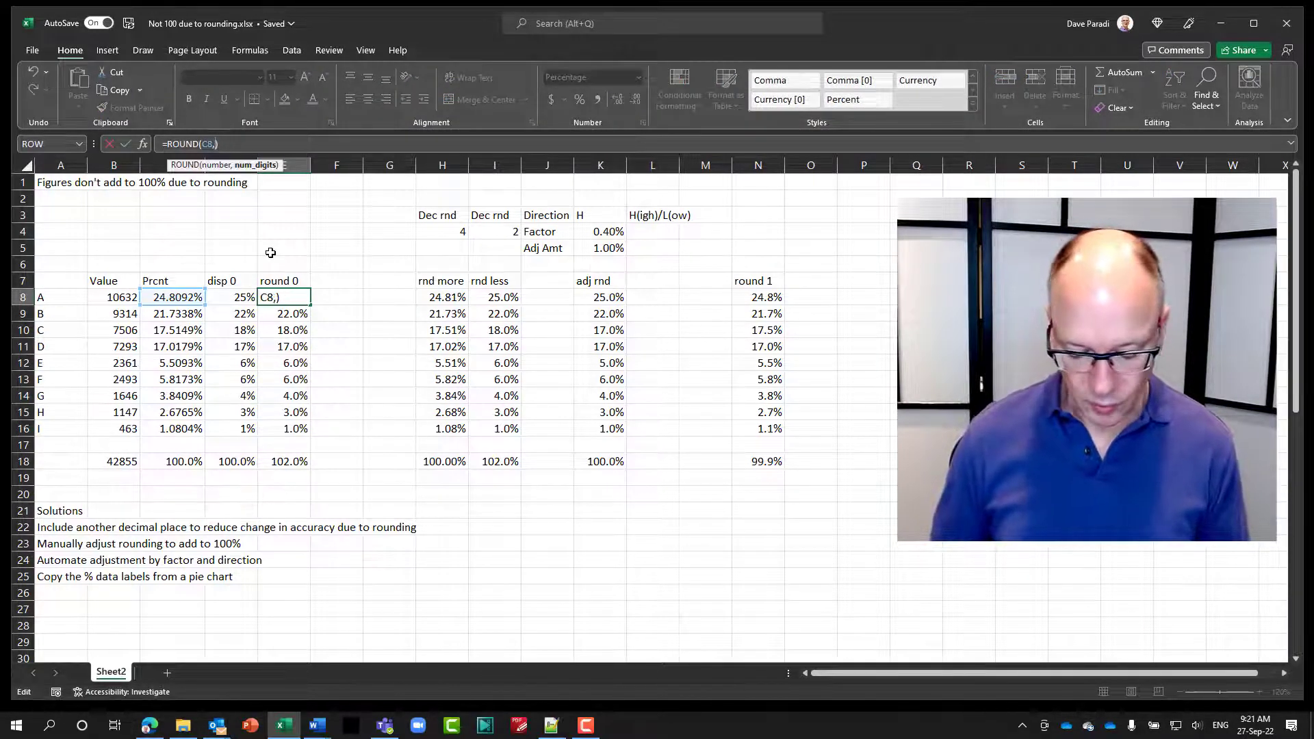
{"action": "key", "text": "Return"}
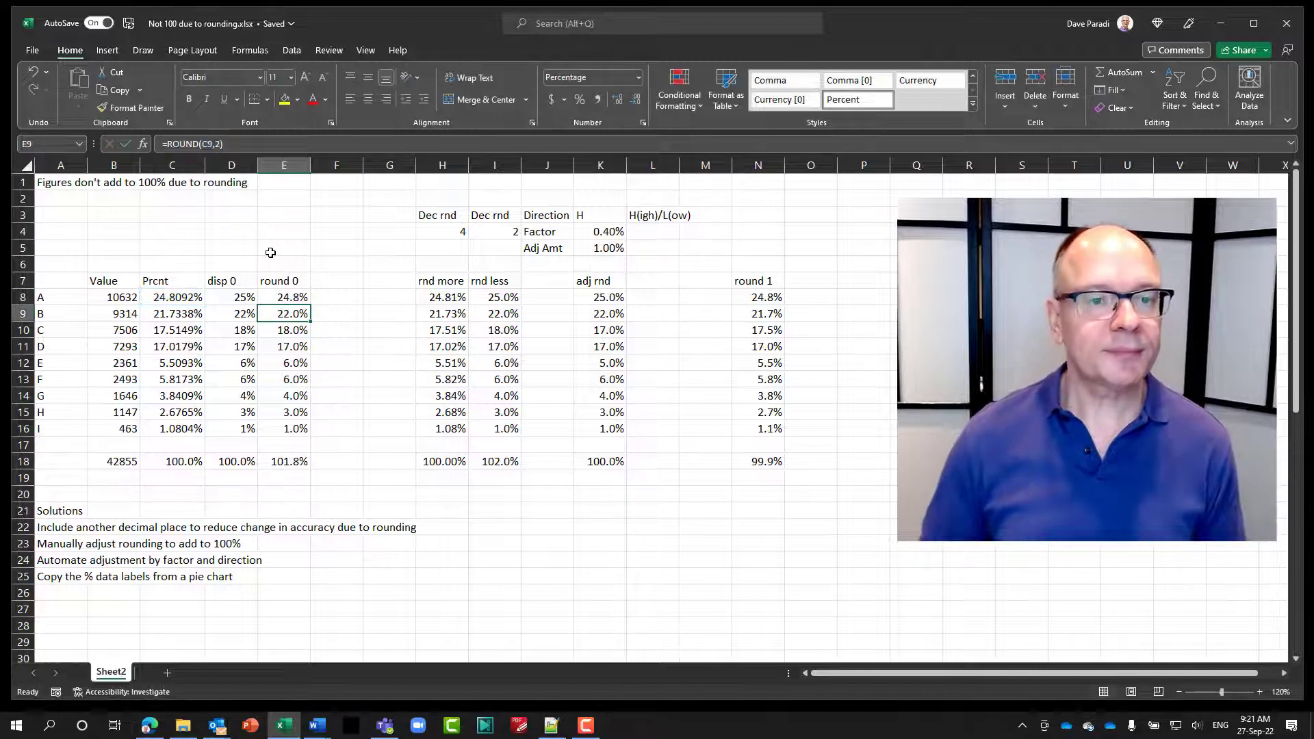
{"action": "left_click", "coordinate": [299, 293]}
{"action": "left_click_drag", "start_coordinate": [310, 305], "coordinate": [315, 438]}
{"action": "left_click", "coordinate": [284, 463]}
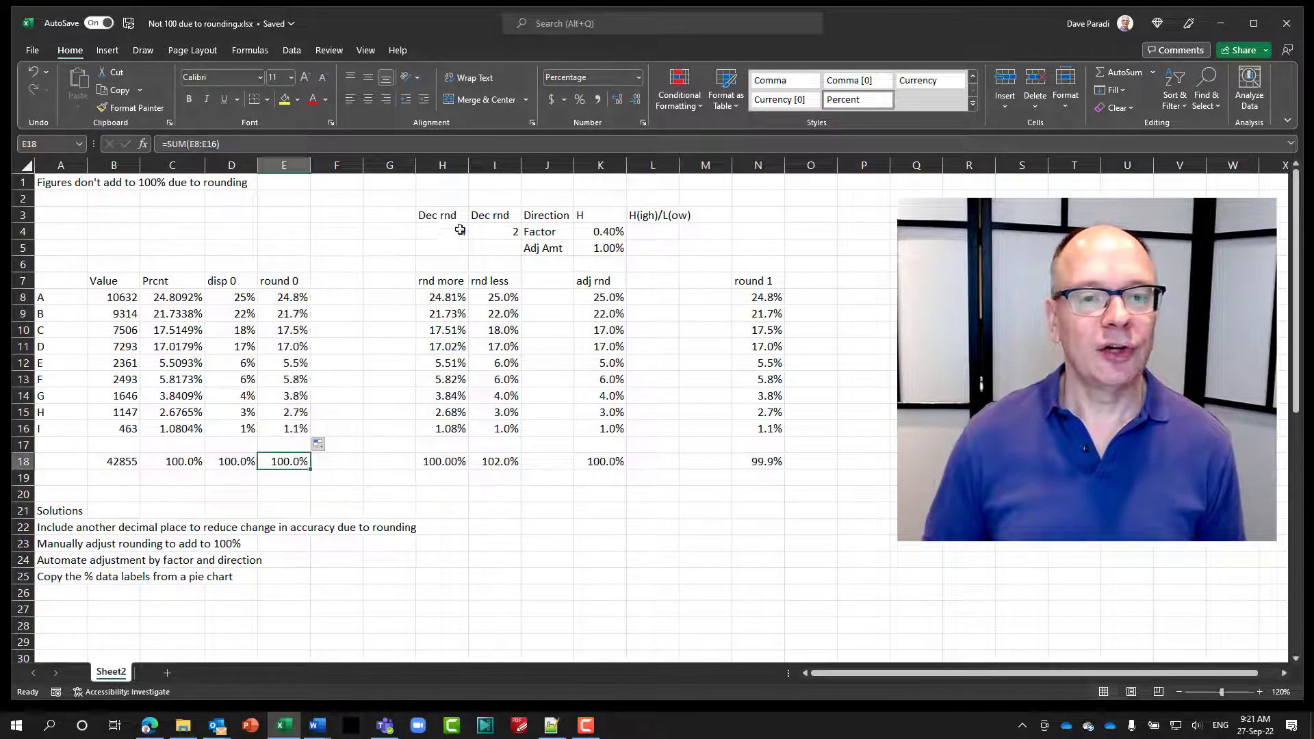
{"action": "left_click", "coordinate": [617, 101]}
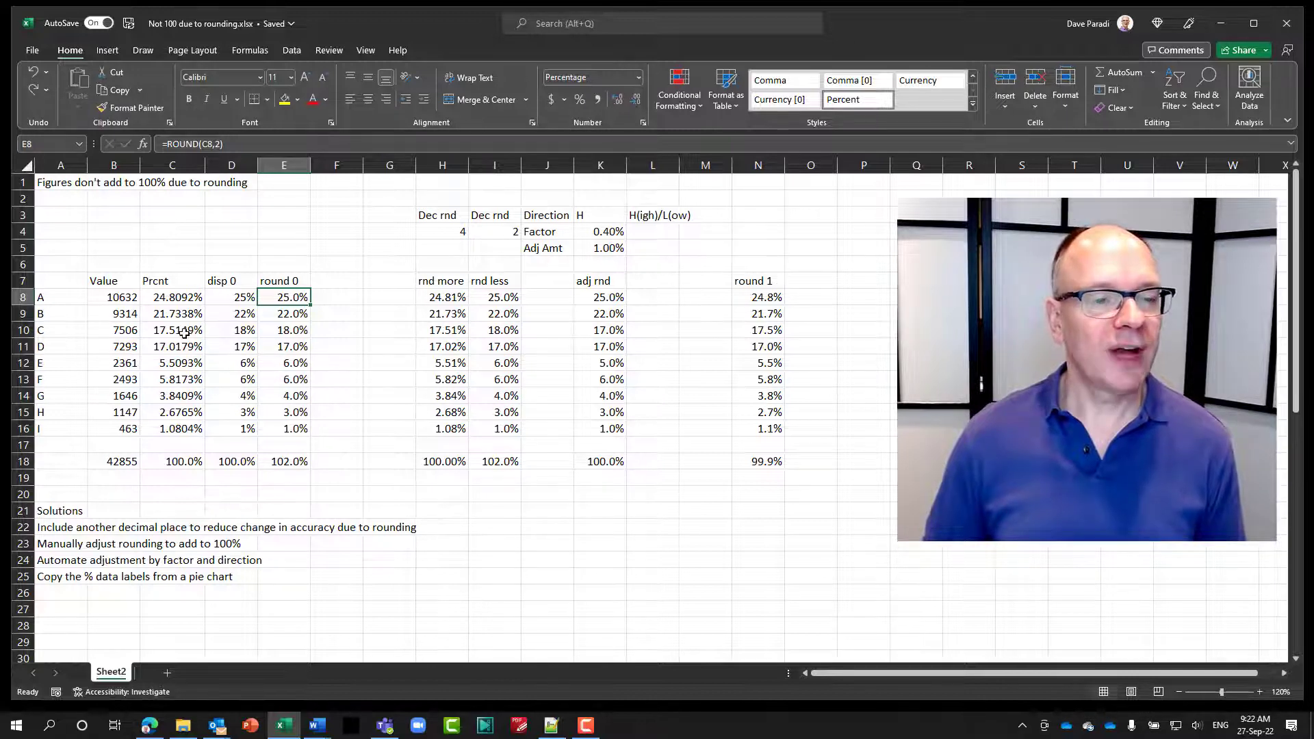
Manually override the round 0 percentage for item C in E10 with 17%
{"action": "left_click", "coordinate": [292, 331]}
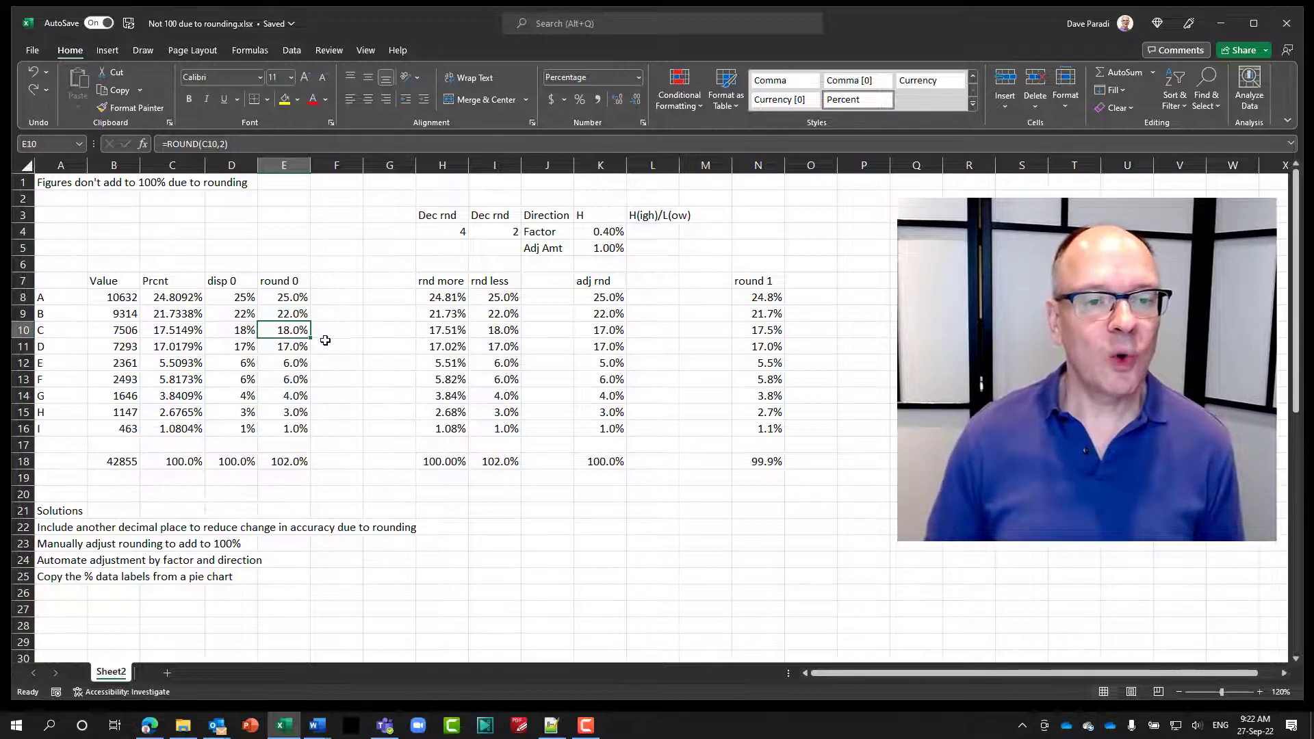
{"action": "type", "text": "17%"}
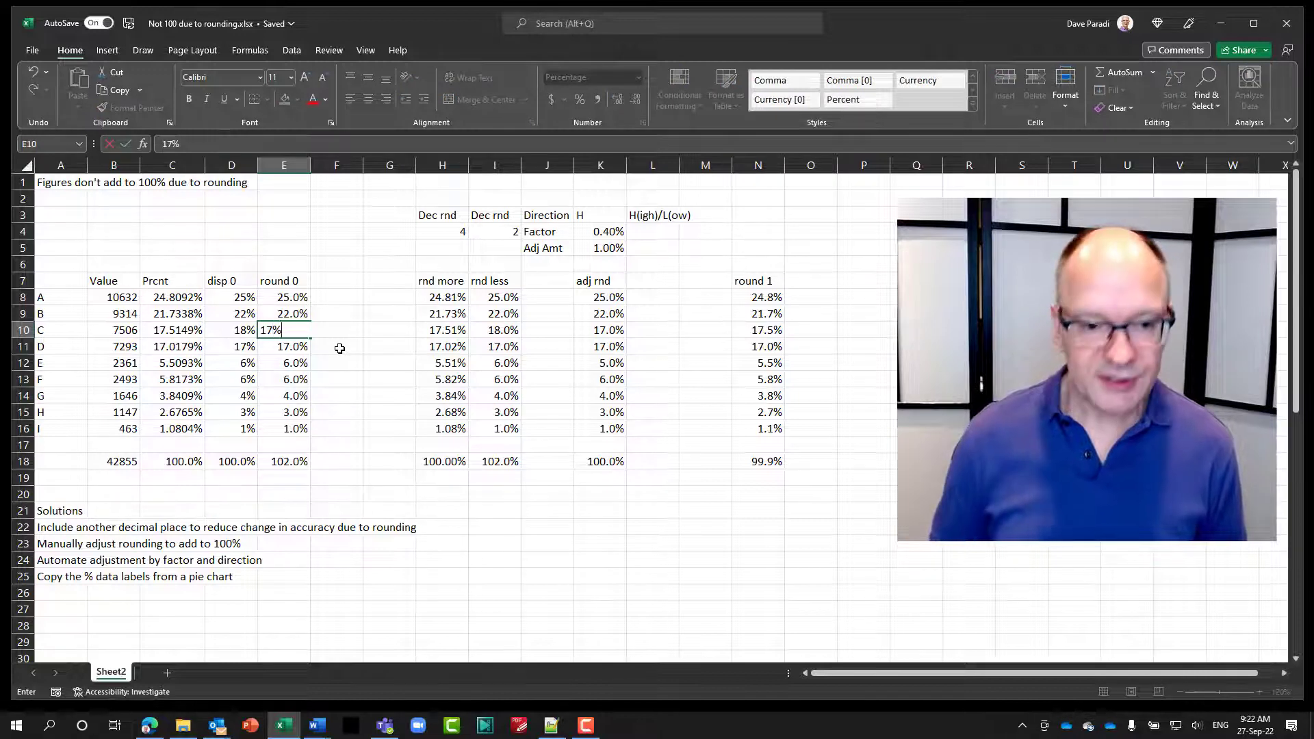
{"action": "key", "text": "Return"}
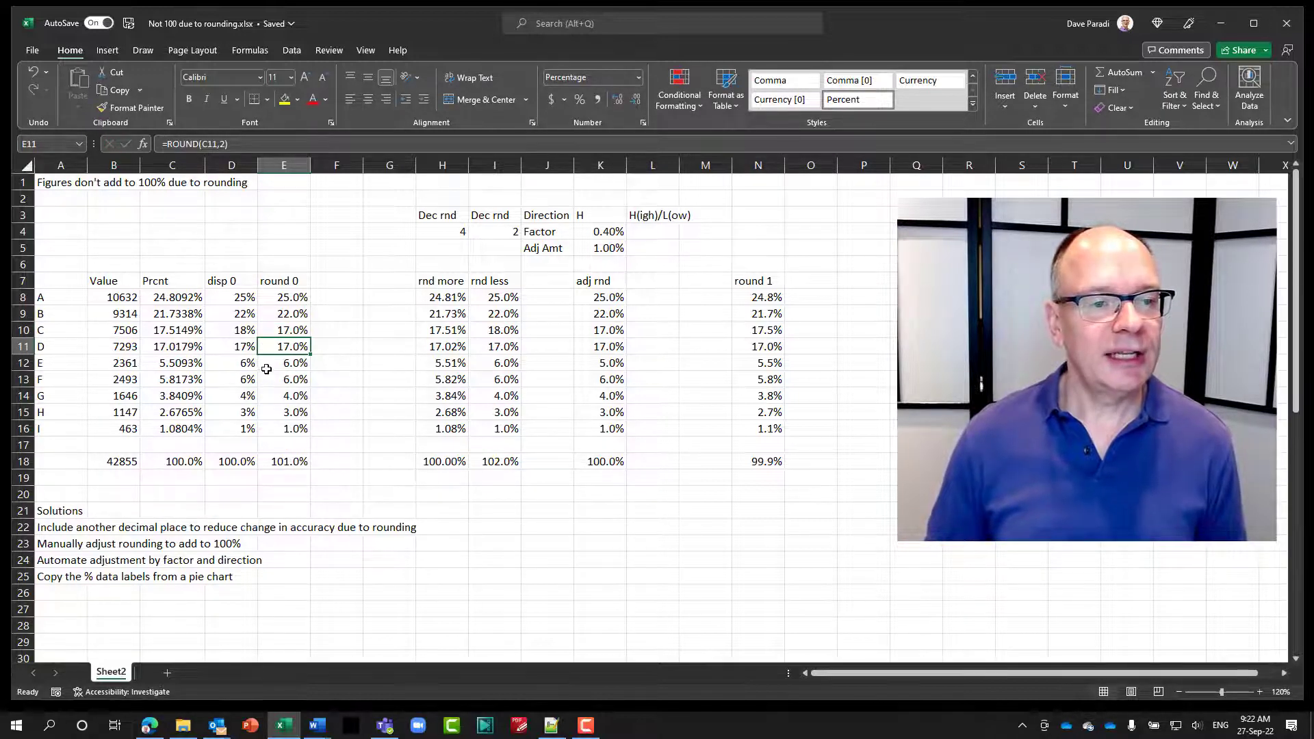
Manually override the round 0 percentage for item E in E12 with 5%
{"action": "left_click", "coordinate": [295, 363]}
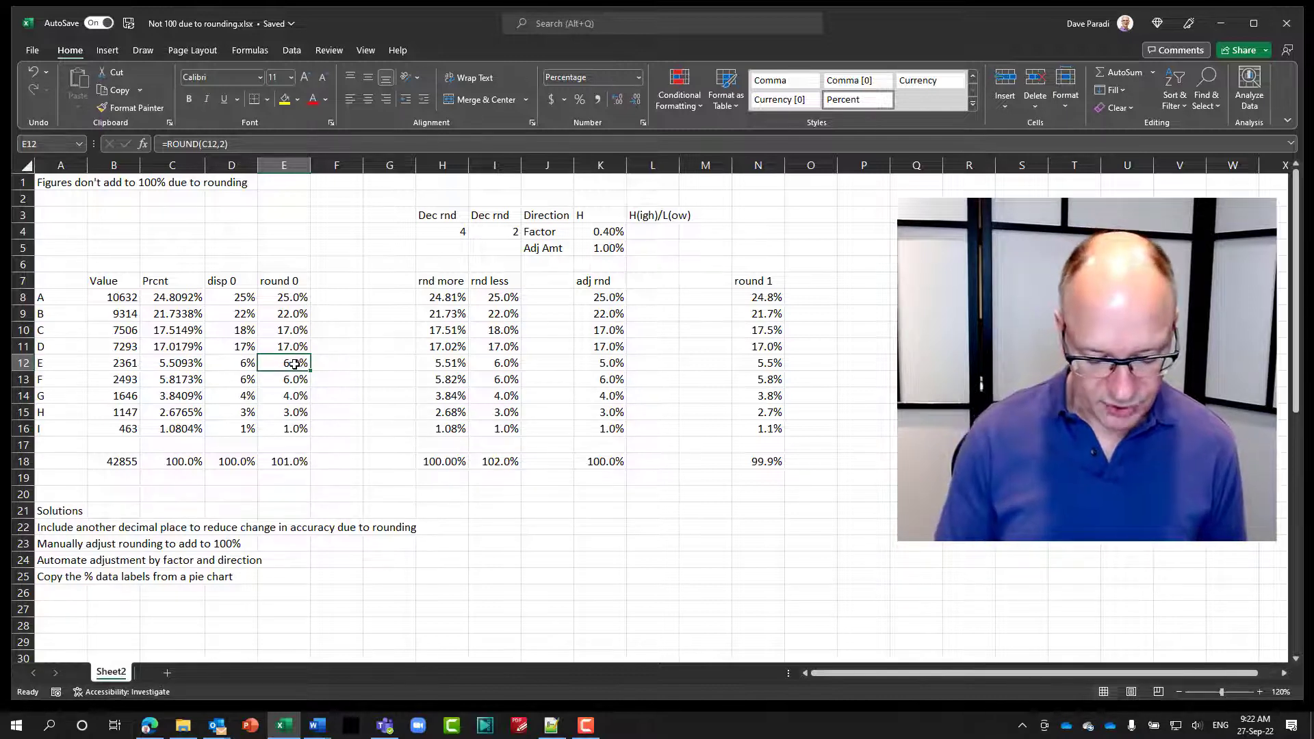
{"action": "type", "text": "5%"}
{"action": "key", "text": "Return"}
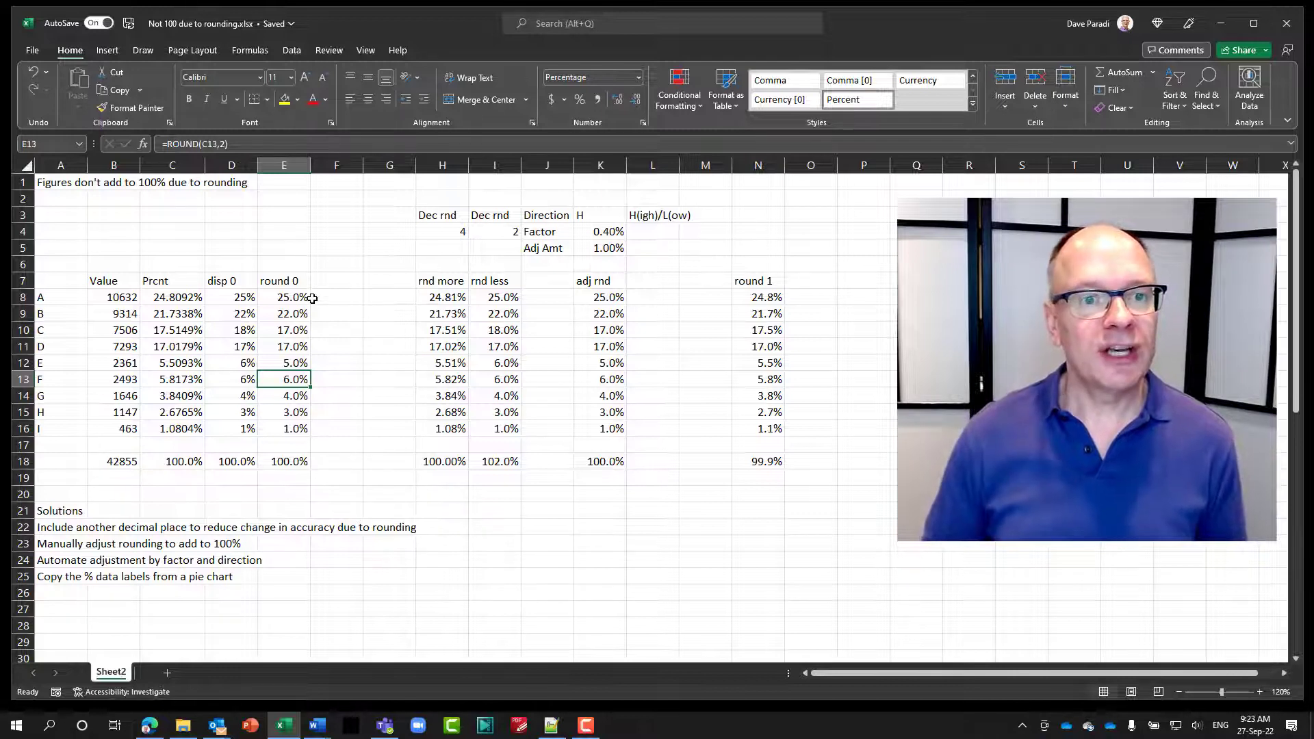
{"action": "left_click", "coordinate": [296, 329]}
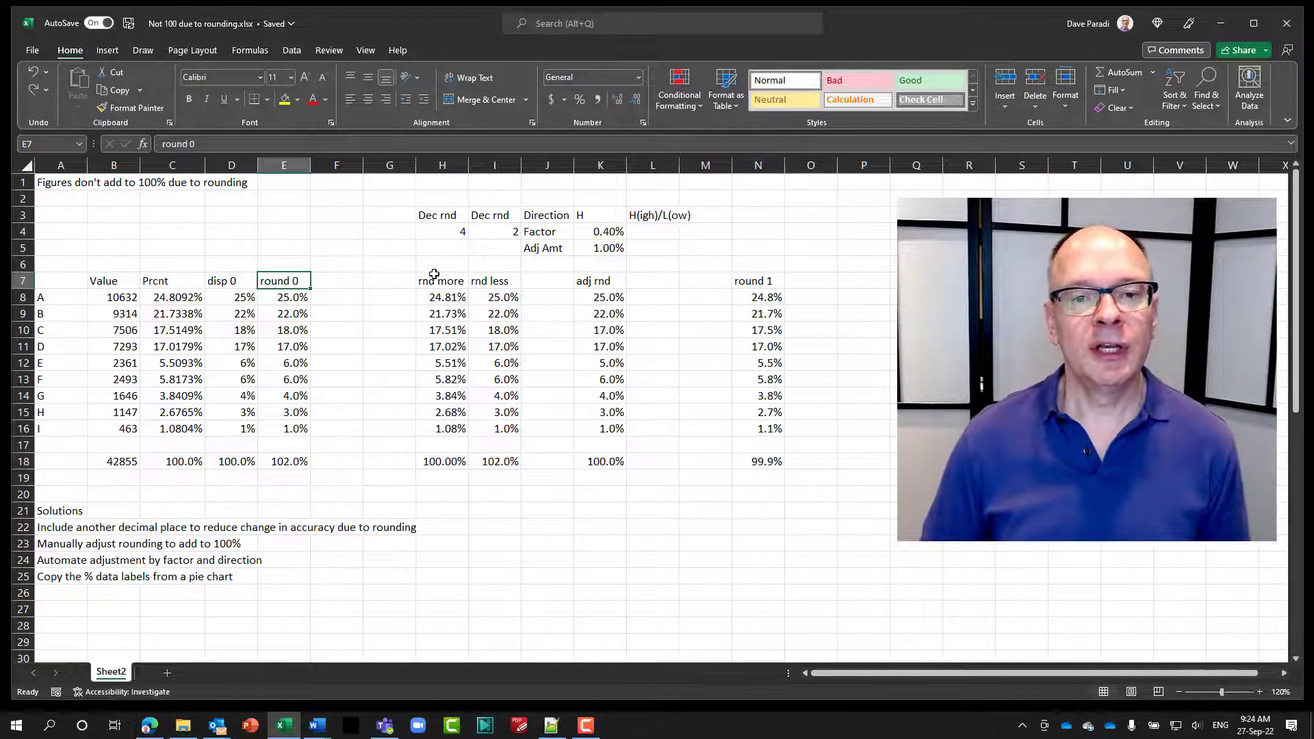
Examine the decimal rounding settings in H4 and I4 and the rnd more ROUND formula in H8
{"action": "left_click", "coordinate": [443, 234]}
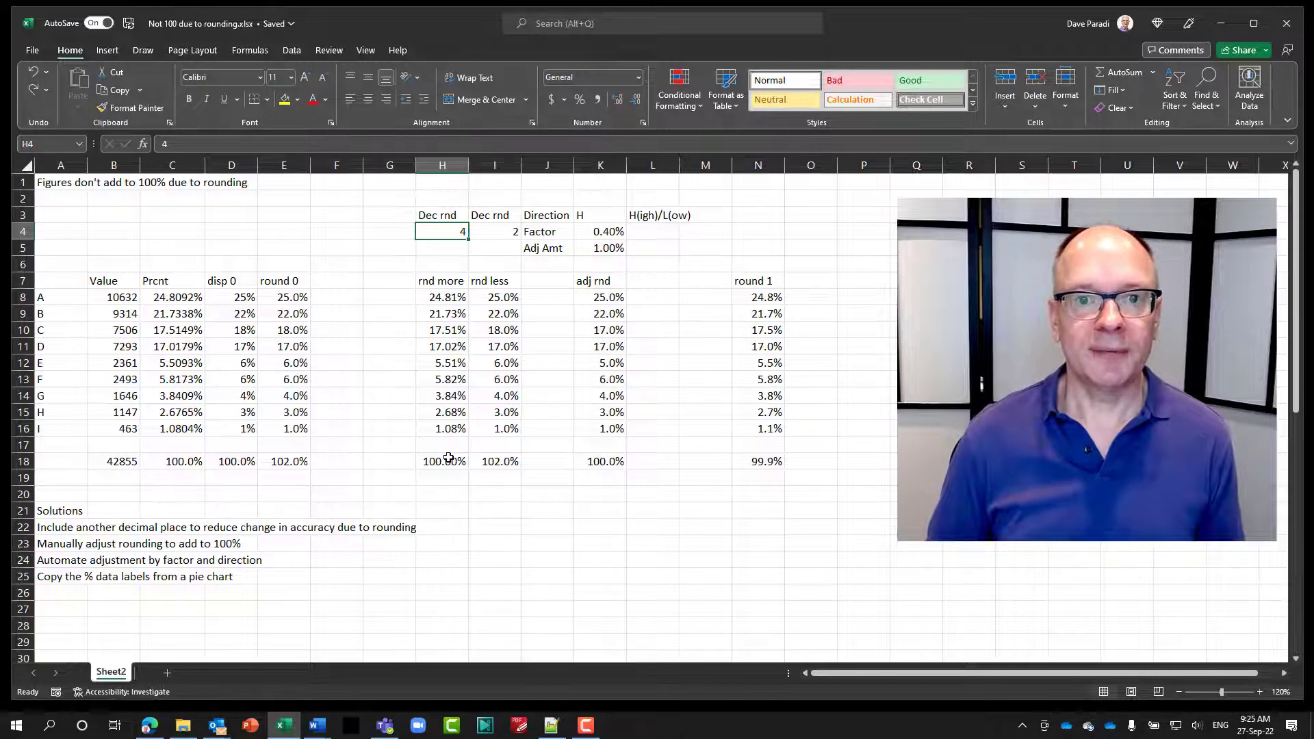
{"action": "left_click", "coordinate": [502, 234]}
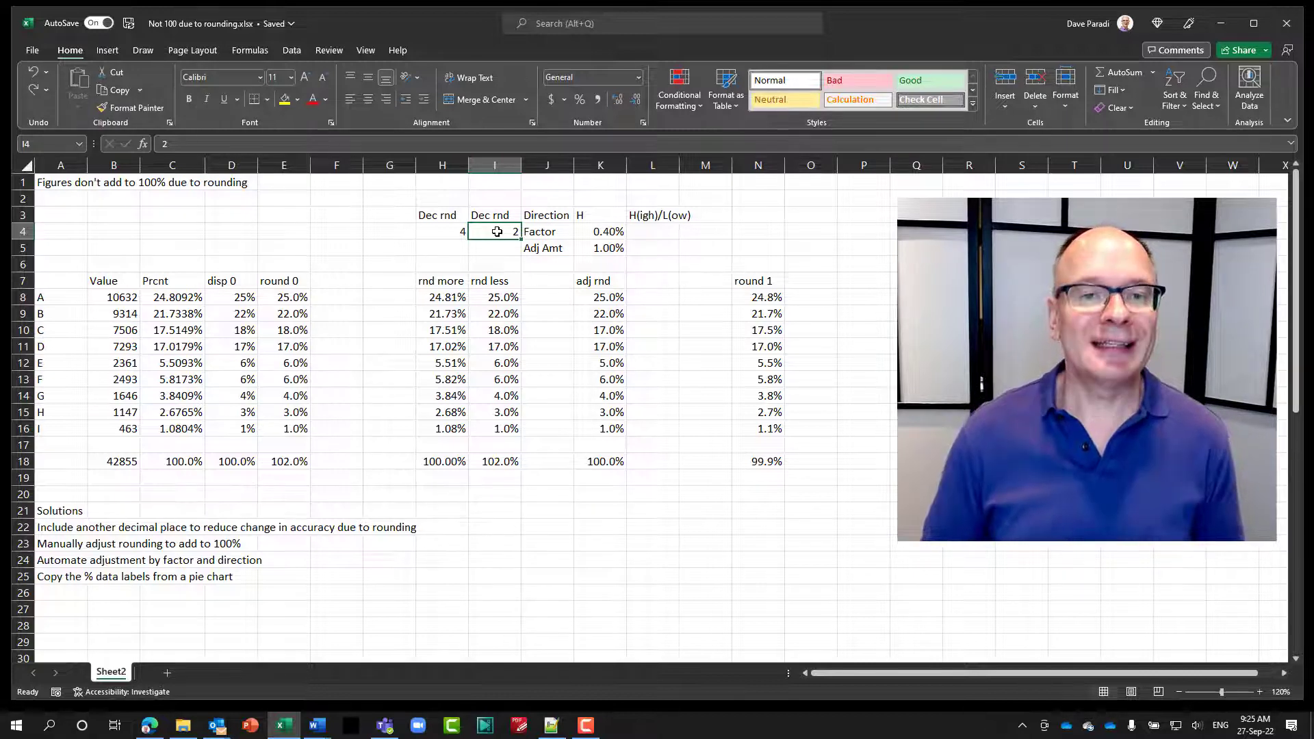
{"action": "left_click", "coordinate": [441, 298]}
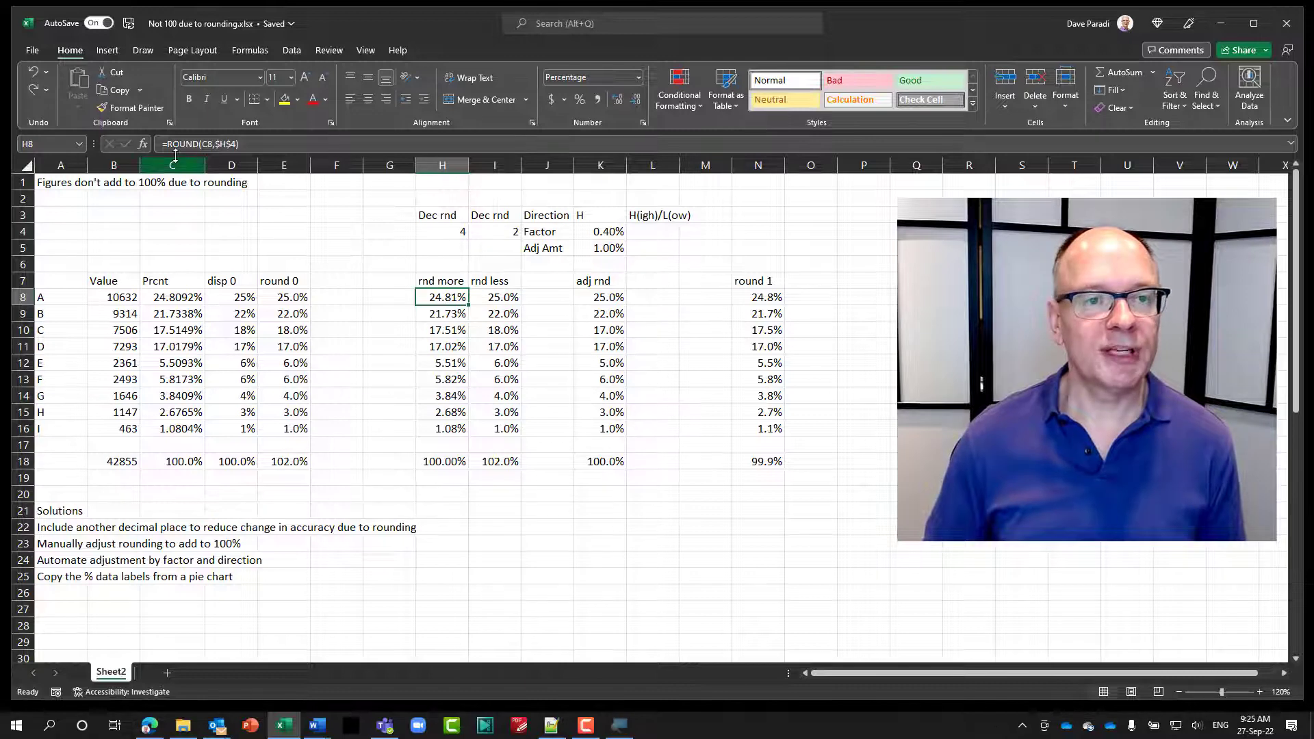
{"action": "key", "text": "super+plus"}
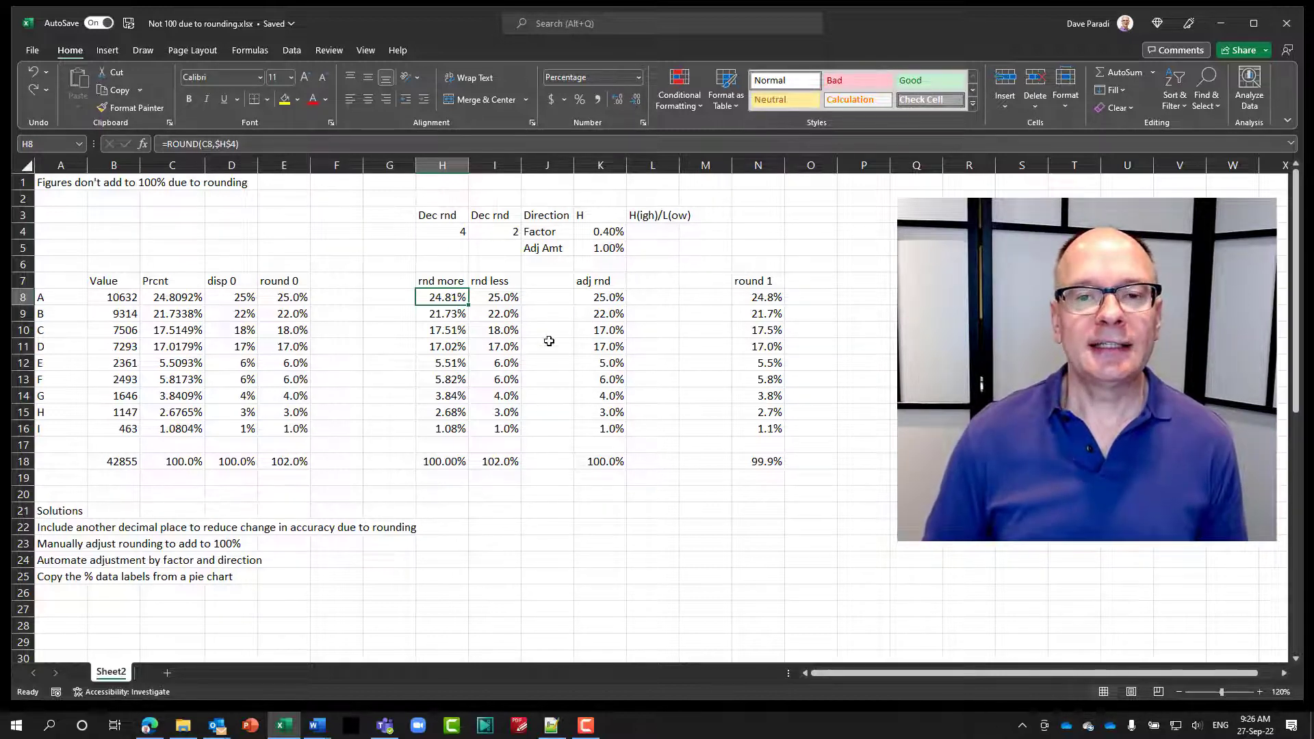
Examine the Direction, Factor and Adj Amt settings in K3:K5 and read the adj rnd formula in K8 enlarged
{"action": "left_click", "coordinate": [599, 217]}
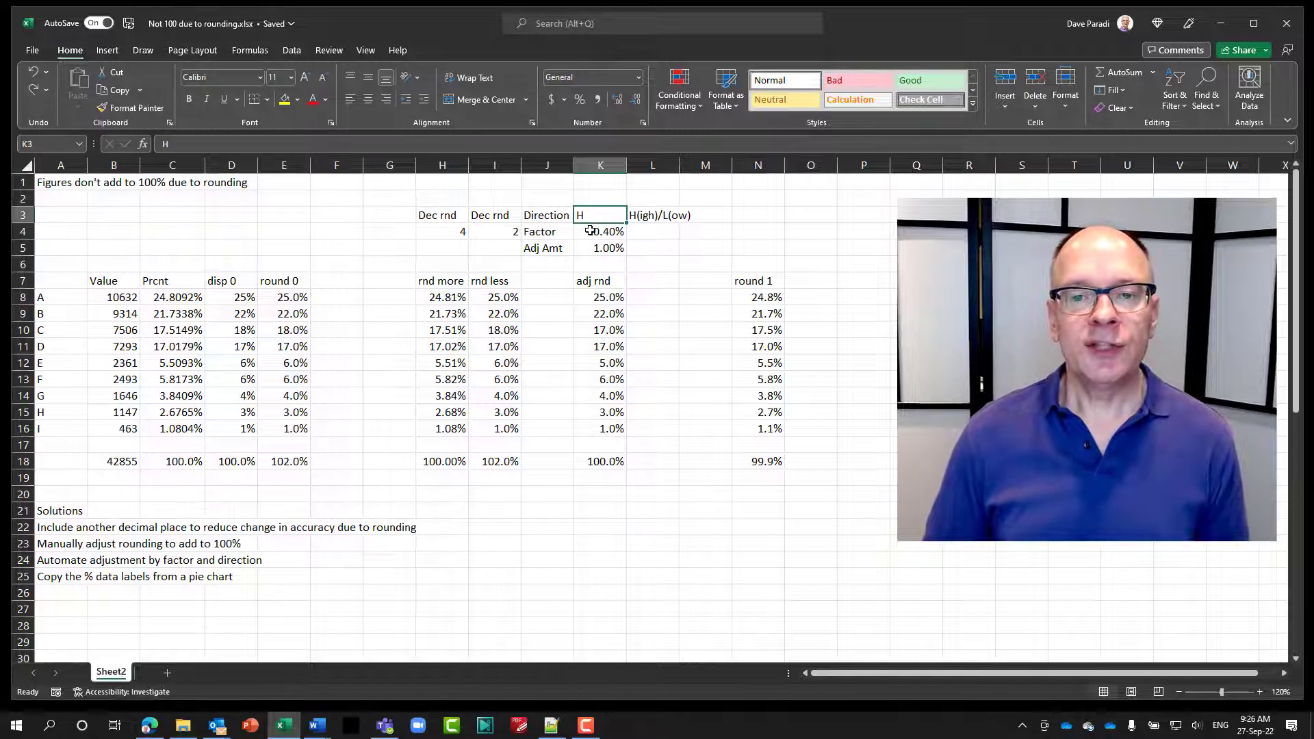
{"action": "left_click", "coordinate": [594, 233]}
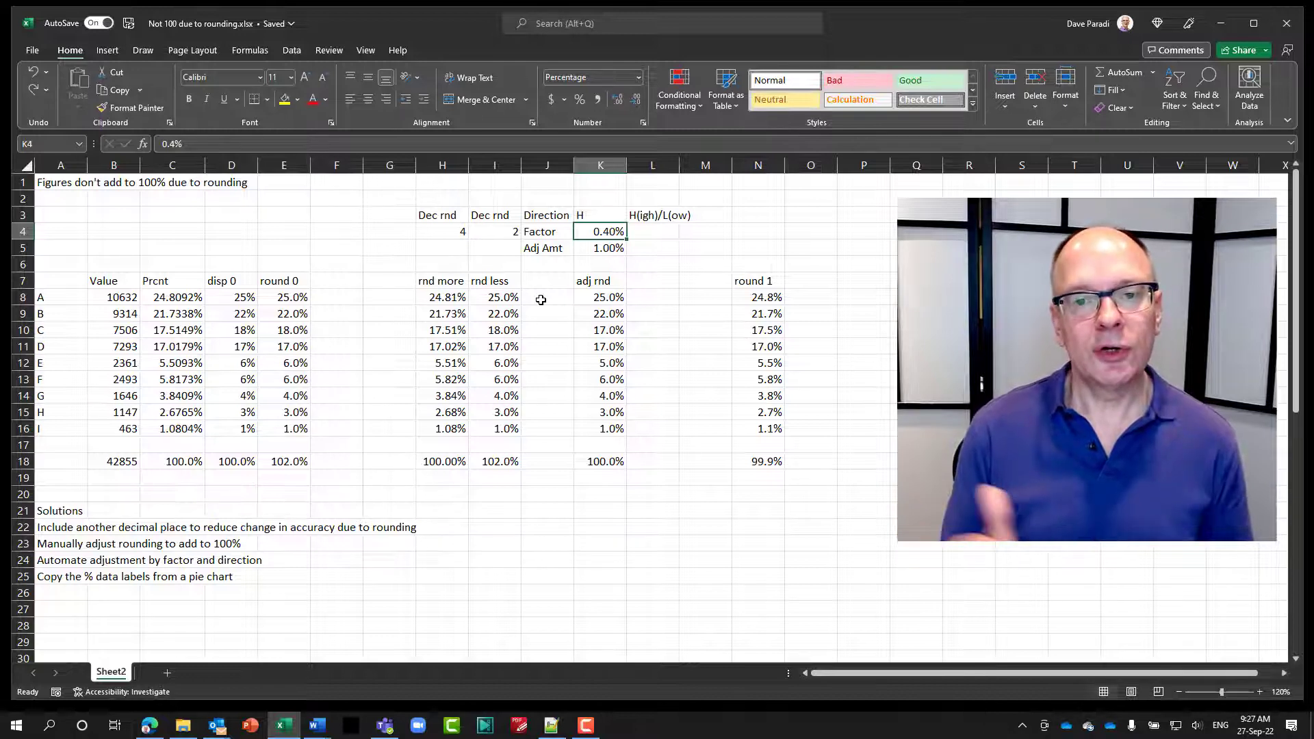
{"action": "left_click", "coordinate": [598, 251]}
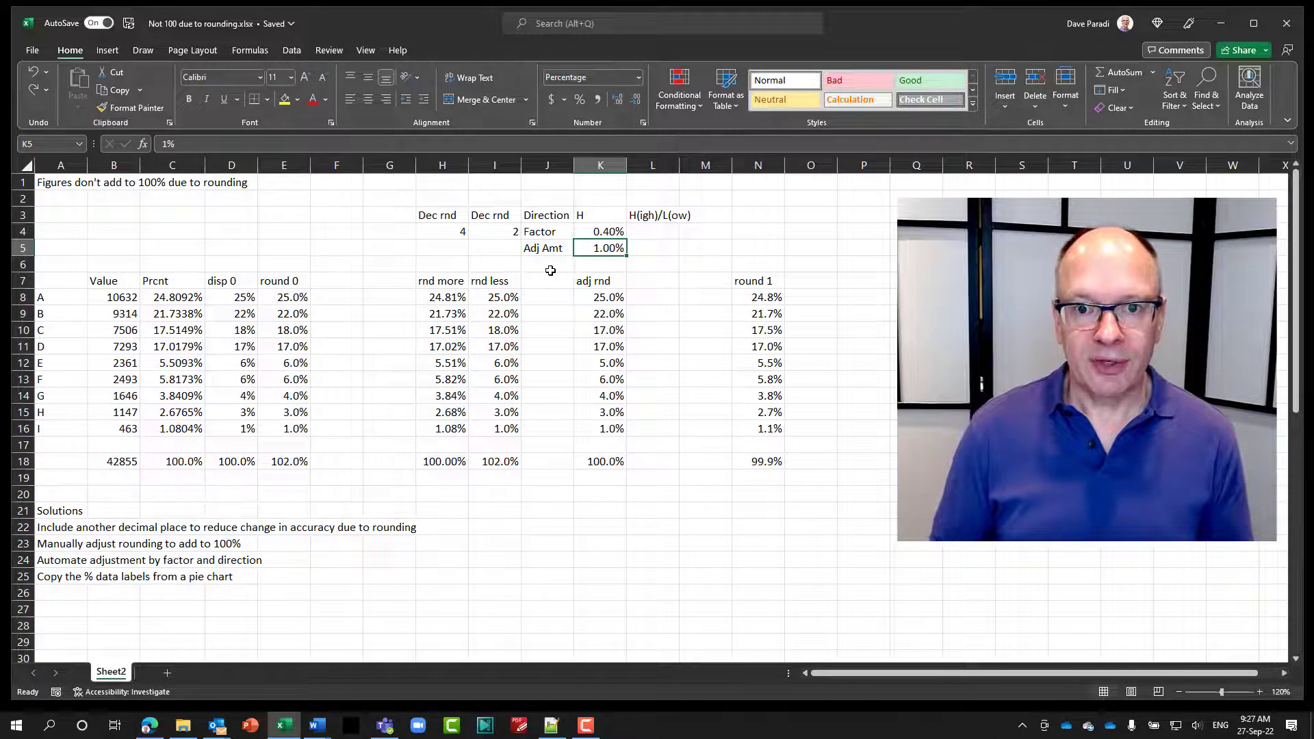
{"action": "left_click", "coordinate": [594, 297]}
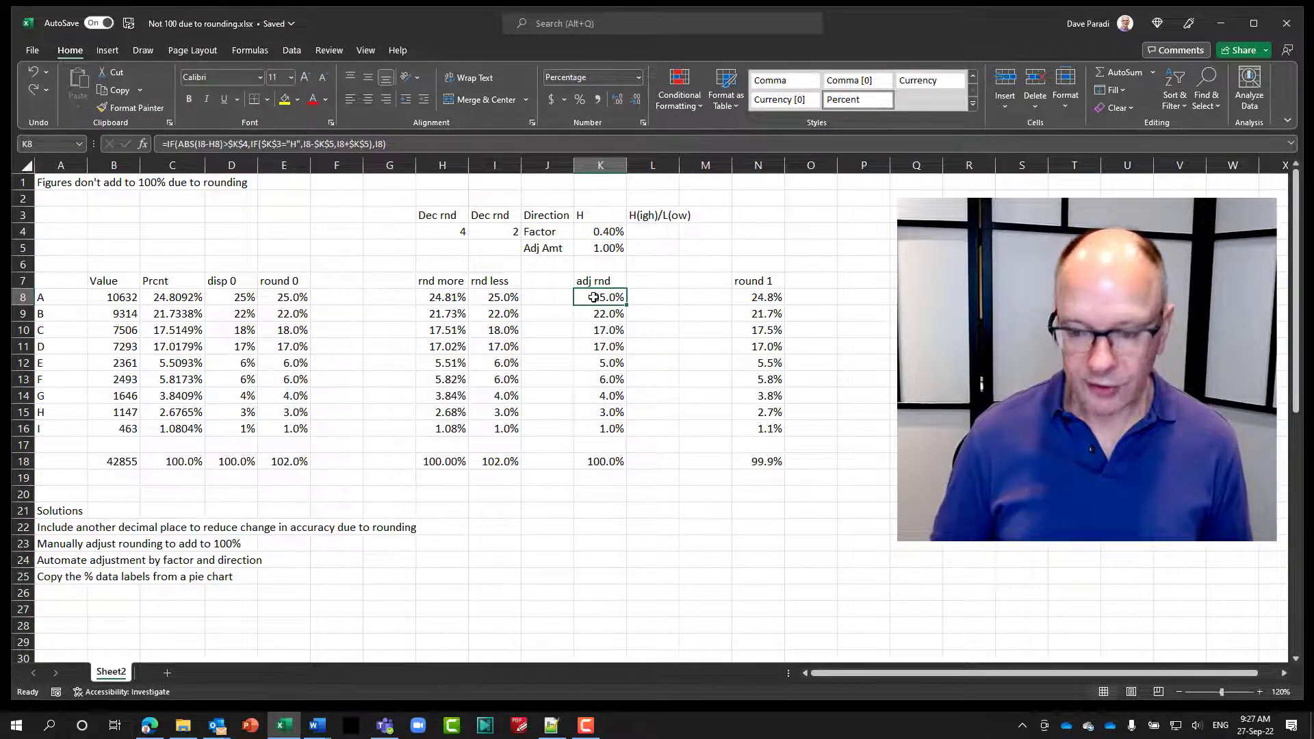
{"action": "key", "text": "super+plus"}
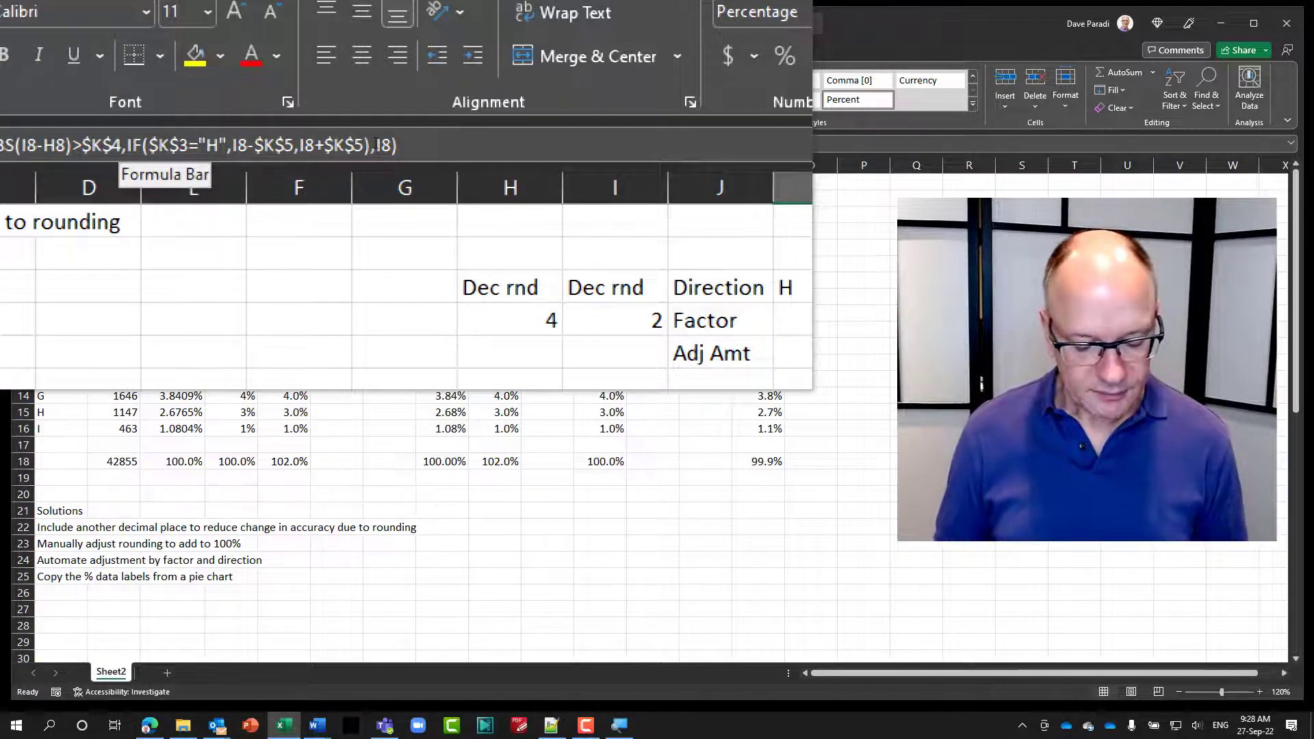
{"action": "key", "text": "super+Escape"}
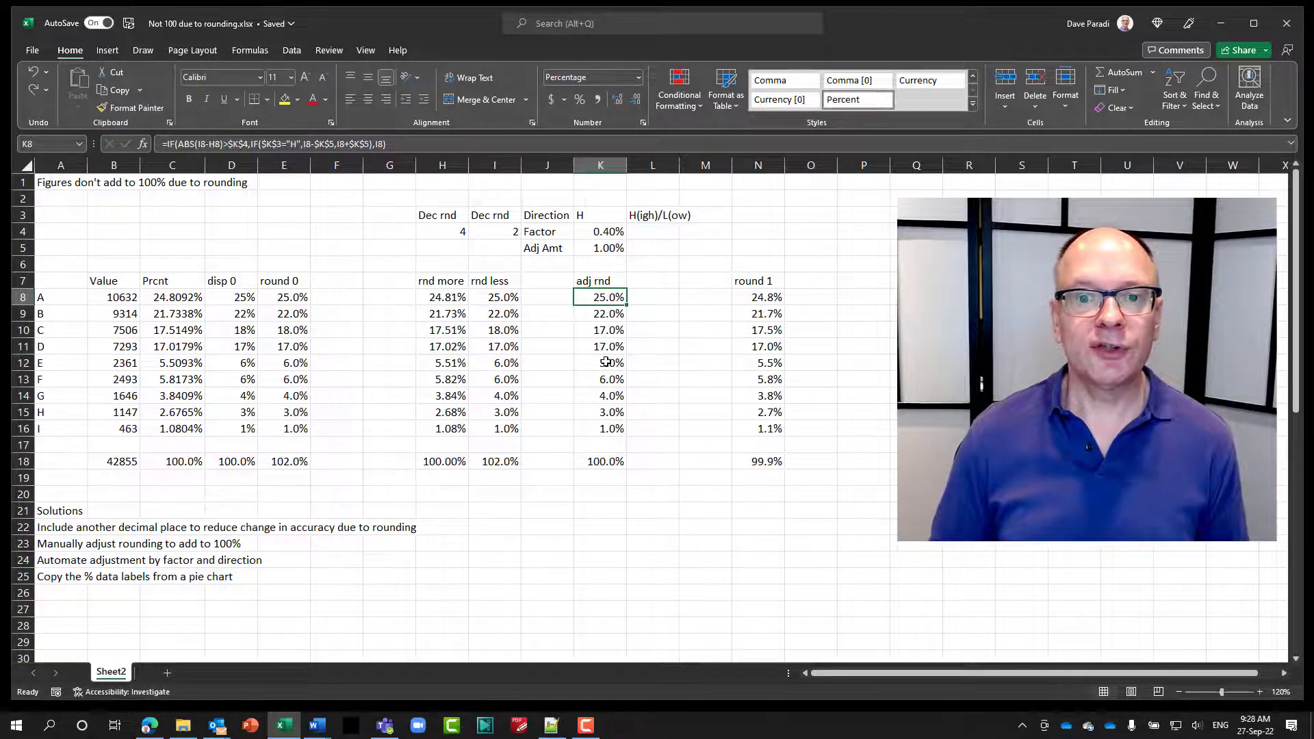
Check the adj rnd formulas for items C and E, their total in K18, and the round 1 formula in N8
{"action": "left_click", "coordinate": [589, 333]}
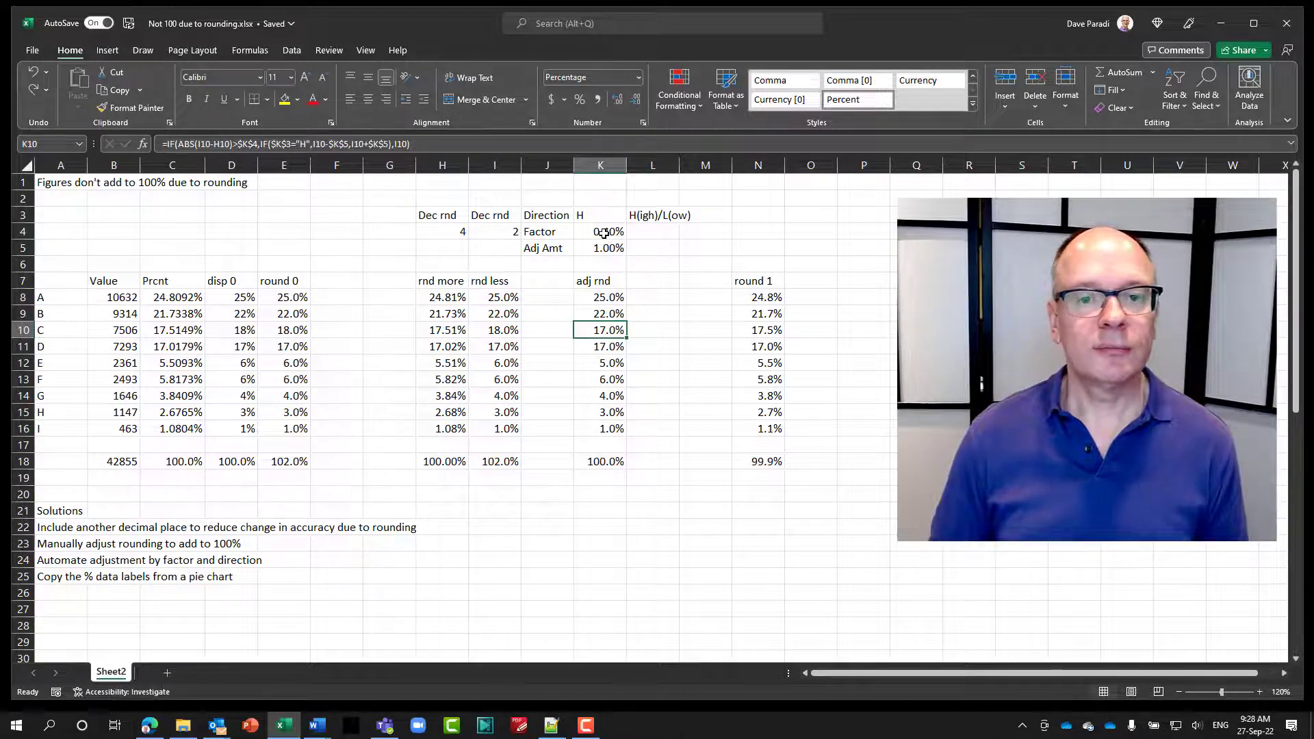
{"action": "left_click", "coordinate": [597, 364]}
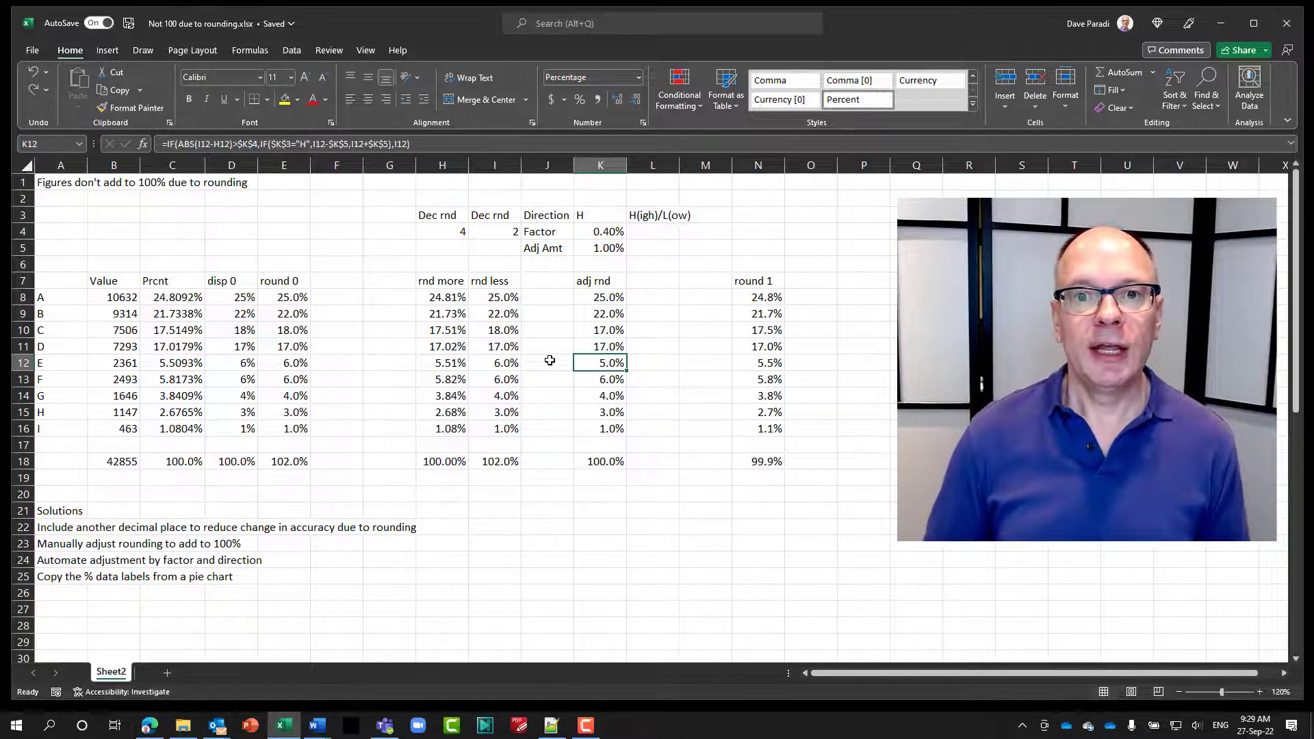
{"action": "left_click", "coordinate": [596, 462]}
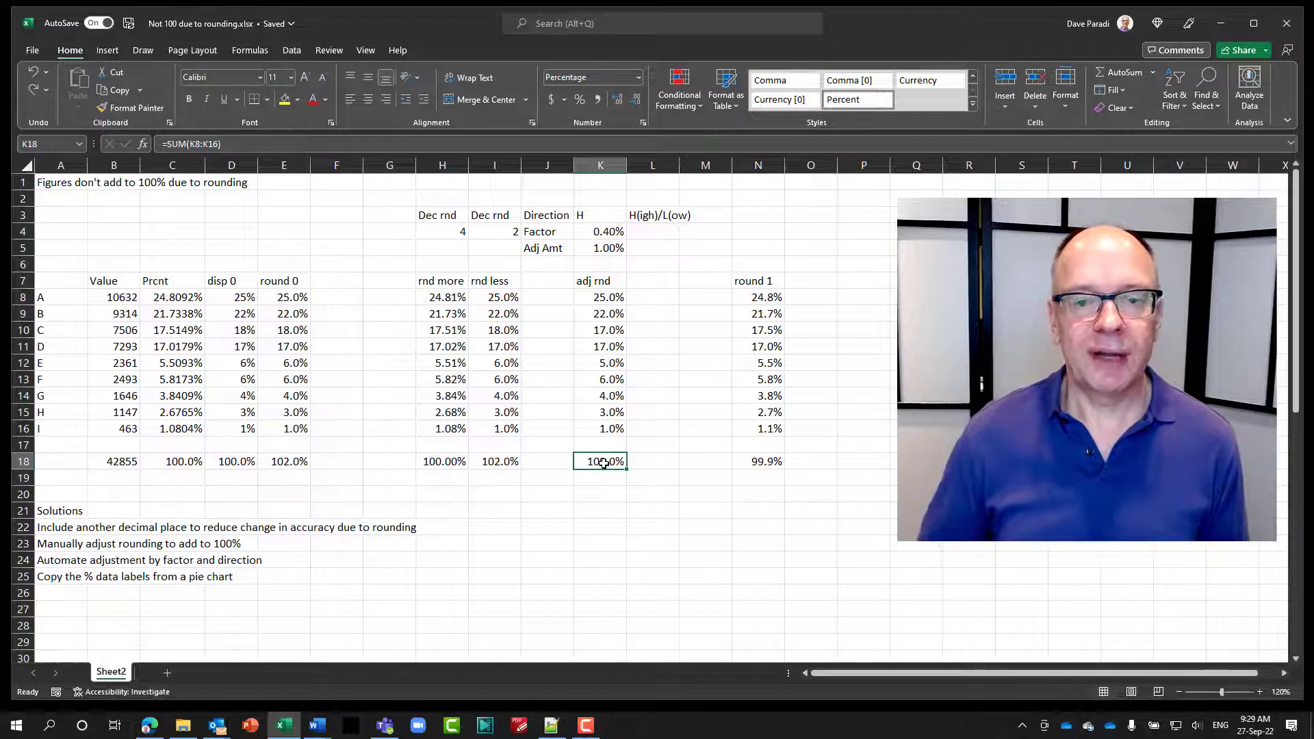
{"action": "left_click", "coordinate": [768, 297]}
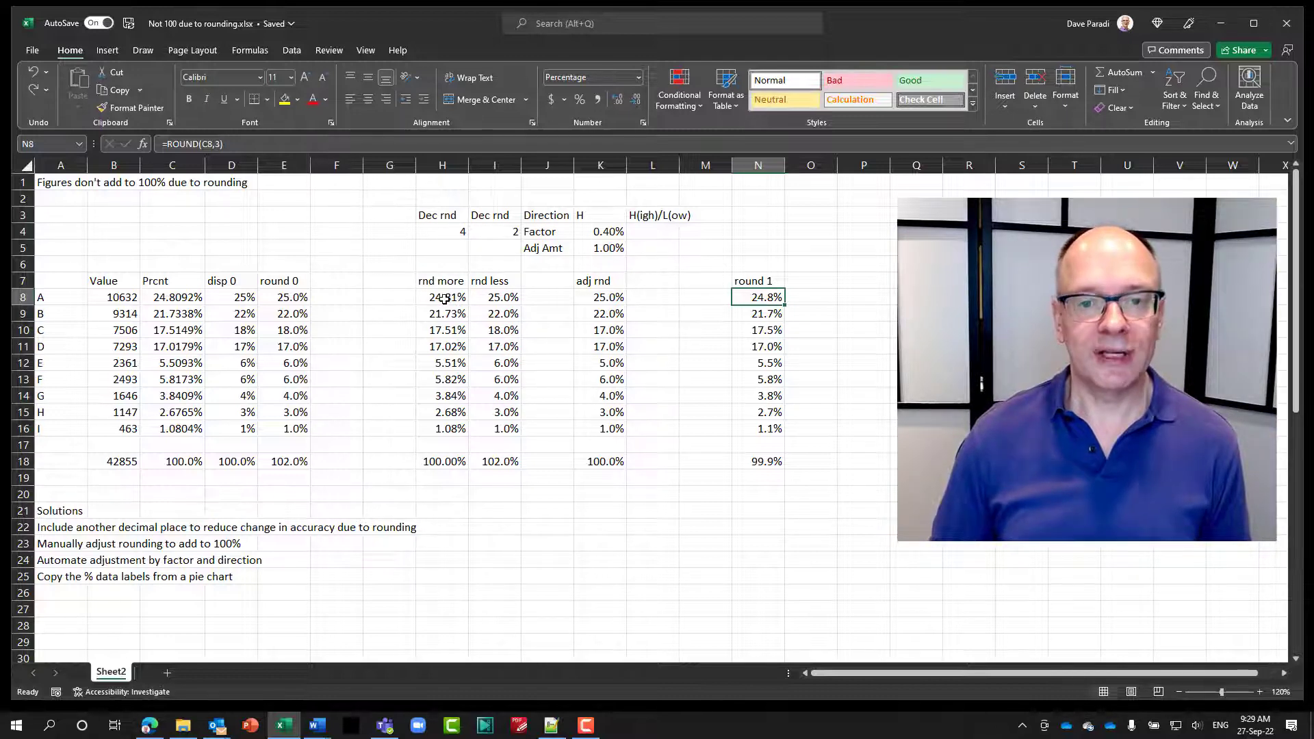
Set the rnd less decimal rounding in I4 to 3
{"action": "left_click", "coordinate": [498, 230]}
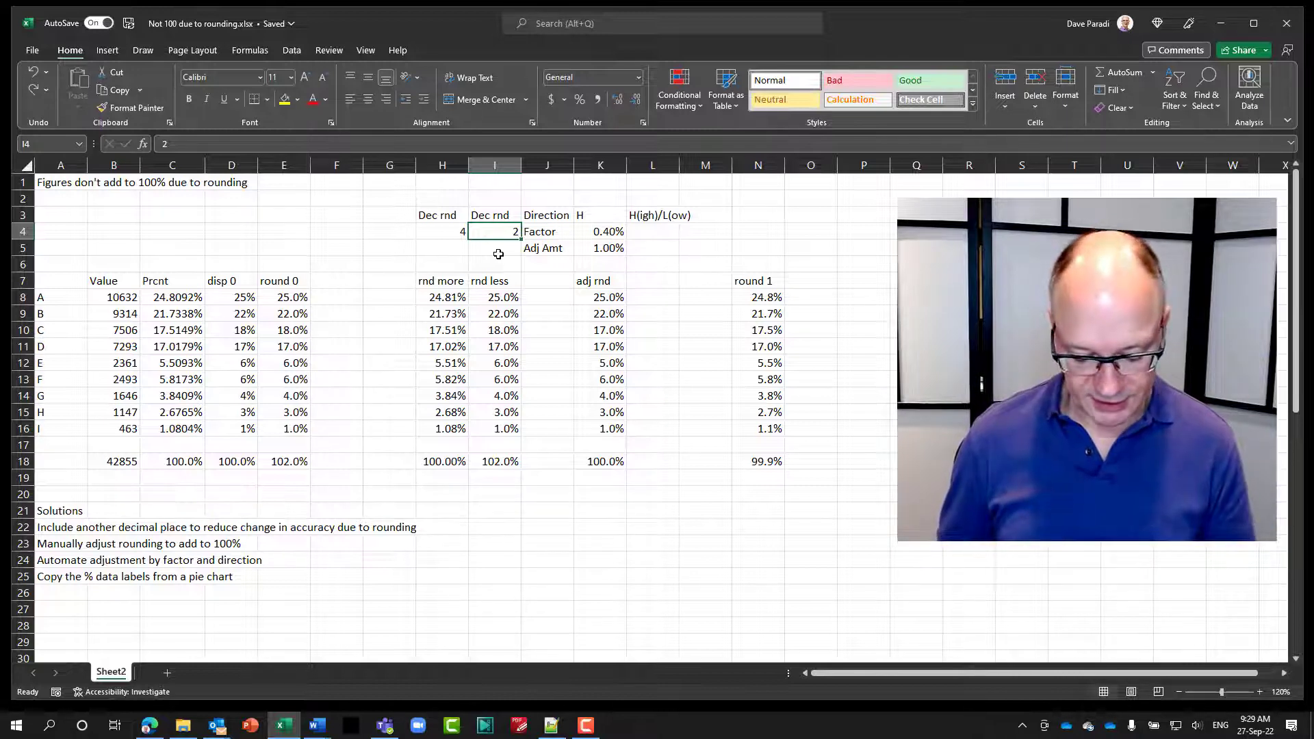
{"action": "type", "text": "3"}
{"action": "key", "text": "Return"}
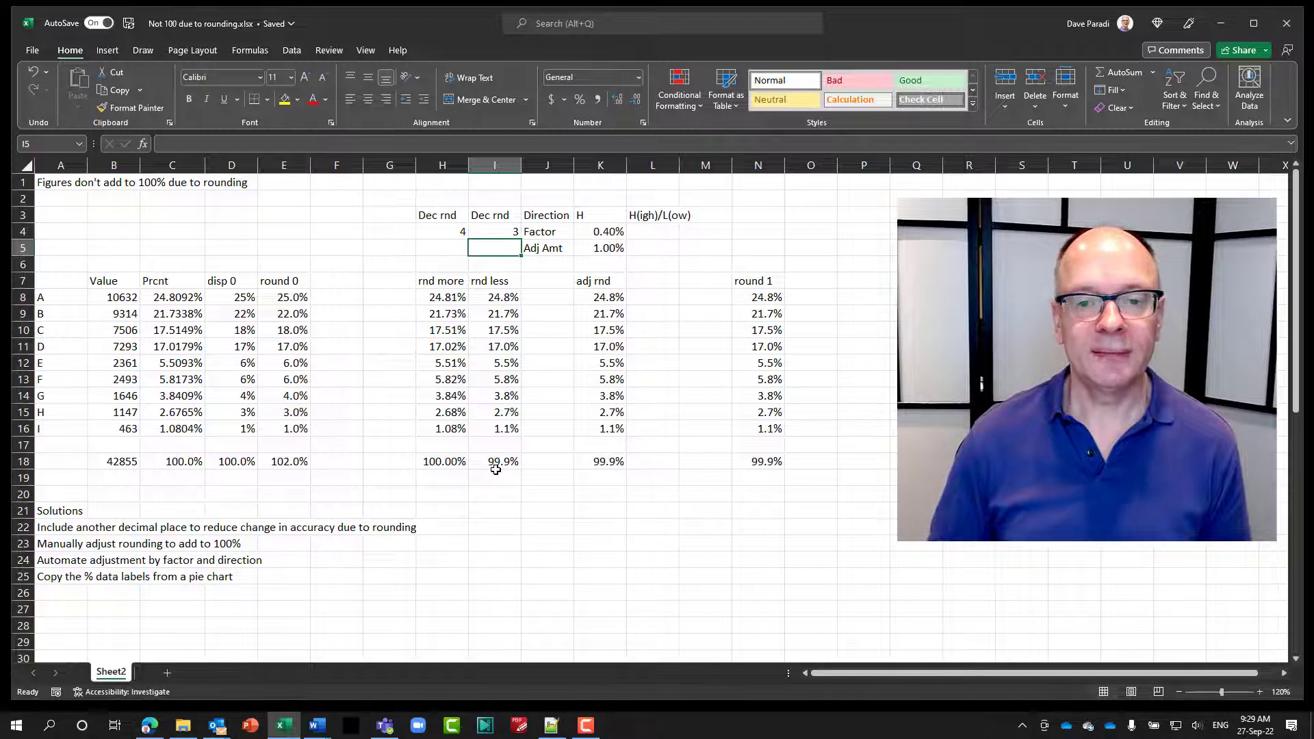
Set the adjustment Factor in K4 to 0.04% and the Adj Amt in K5 to 0.10%
{"action": "left_click", "coordinate": [591, 234]}
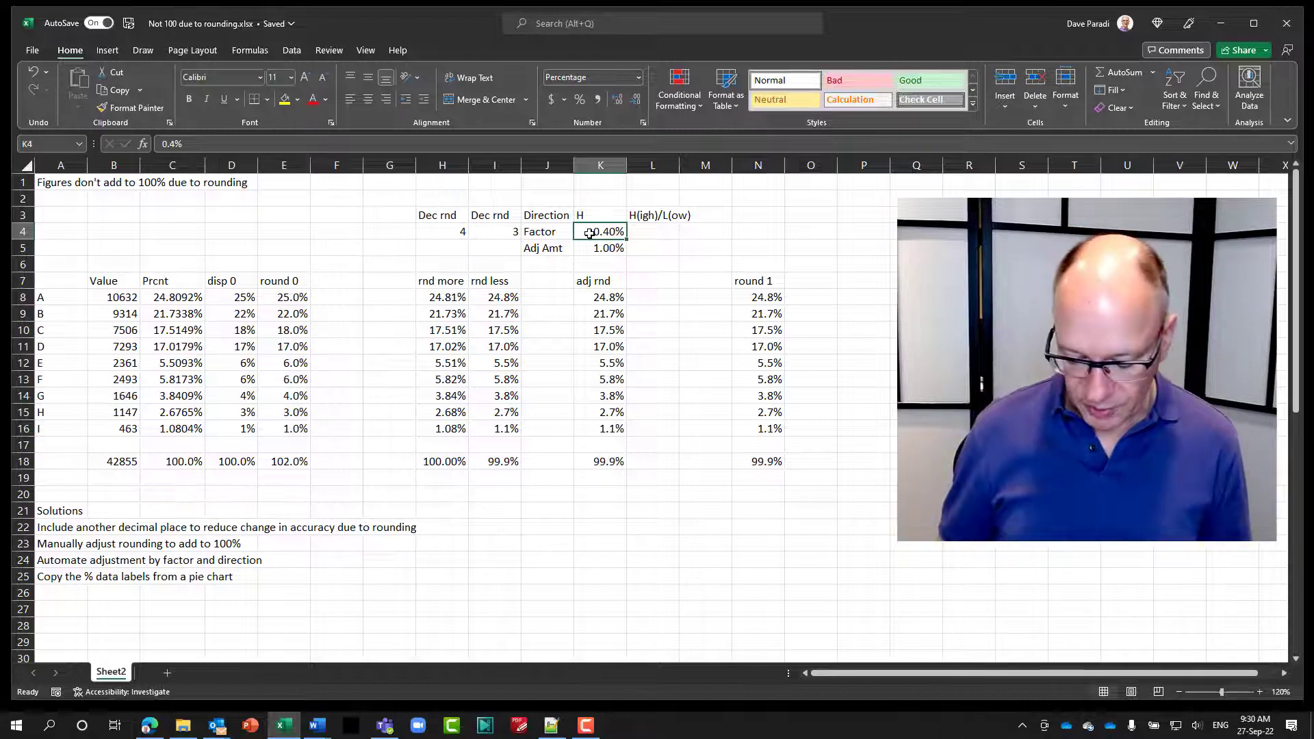
{"action": "type", "text": ".04"}
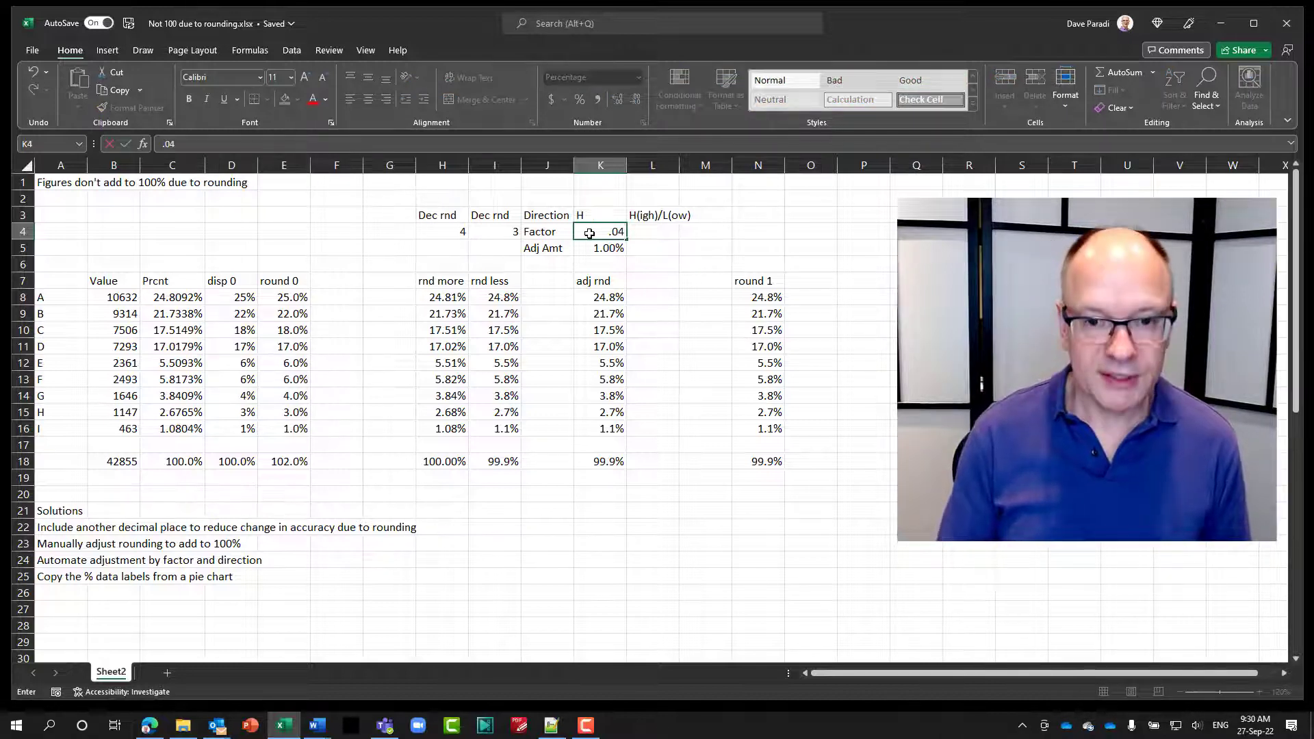
{"action": "type", "text": "%"}
{"action": "key", "text": "Return"}
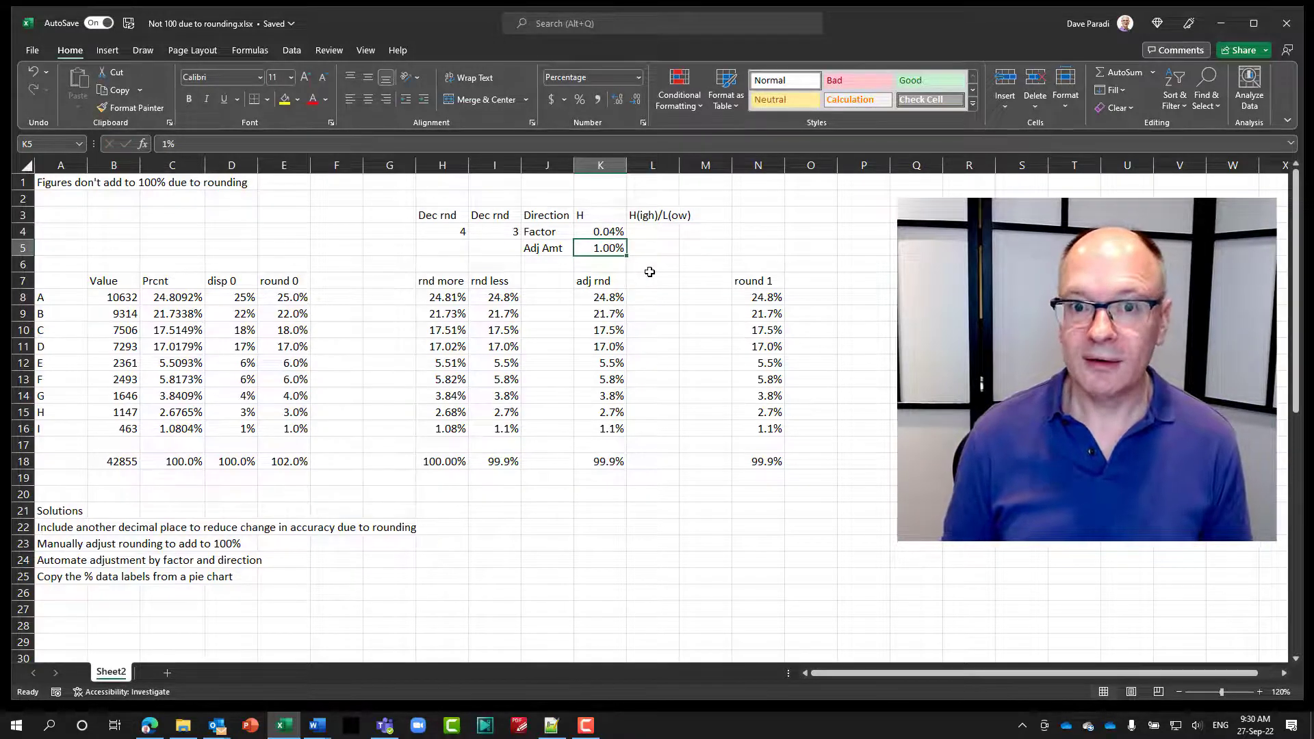
{"action": "type", "text": ".1"}
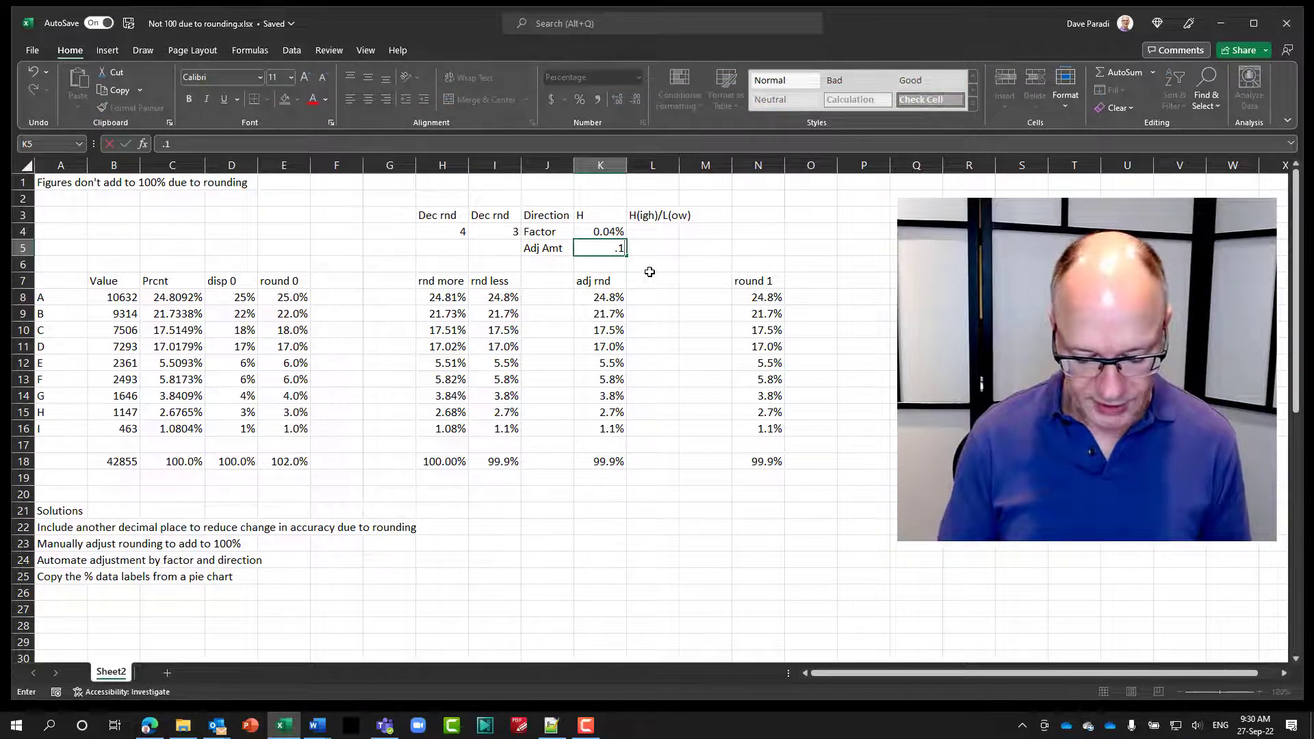
{"action": "key", "text": "Return"}
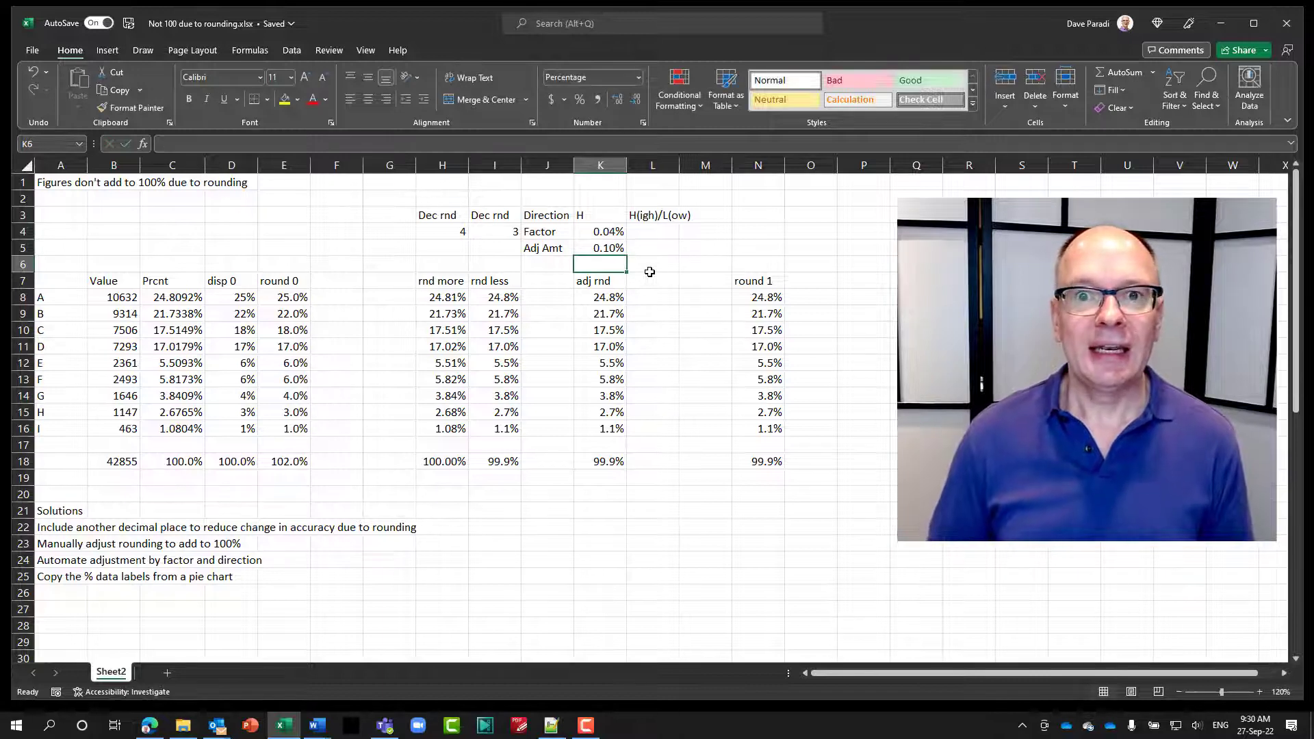
Set the Factor in K4 to 0.035% and display it with three decimal places
{"action": "left_click", "coordinate": [609, 235]}
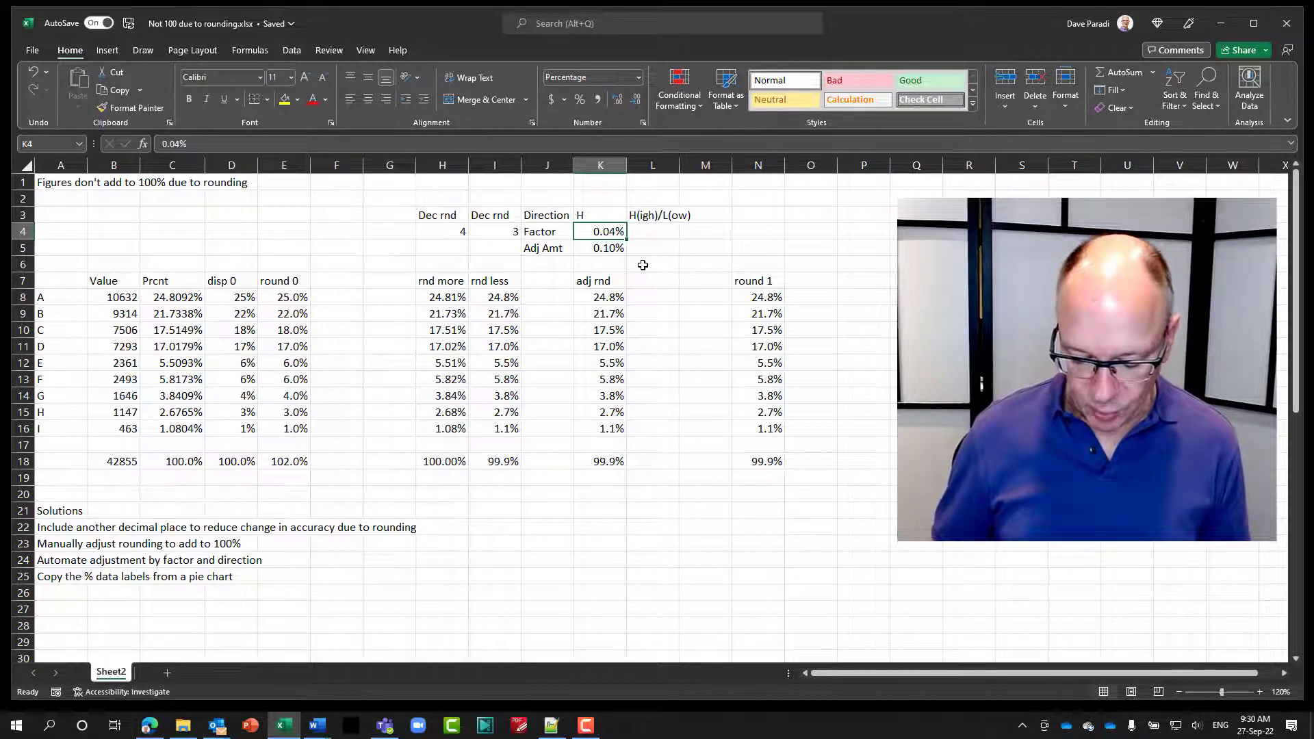
{"action": "type", "text": ".035"}
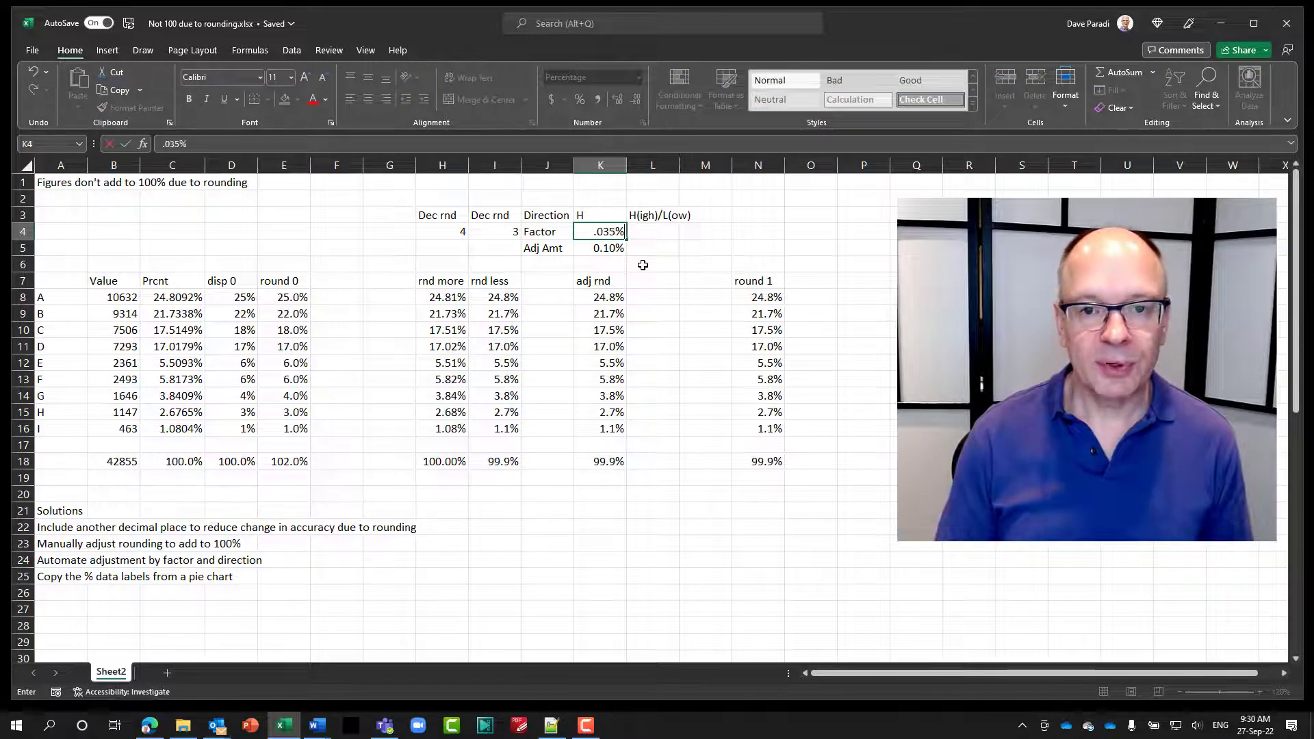
{"action": "key", "text": "Return"}
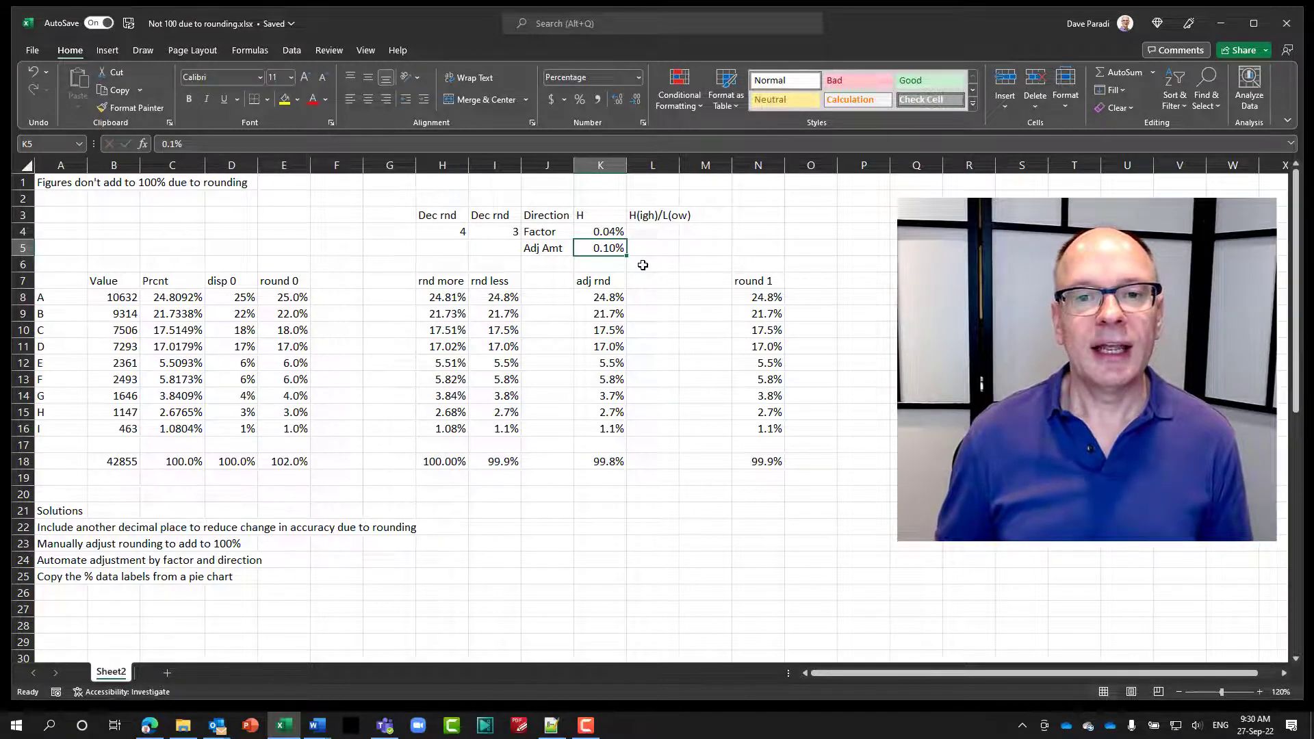
{"action": "left_click", "coordinate": [595, 232]}
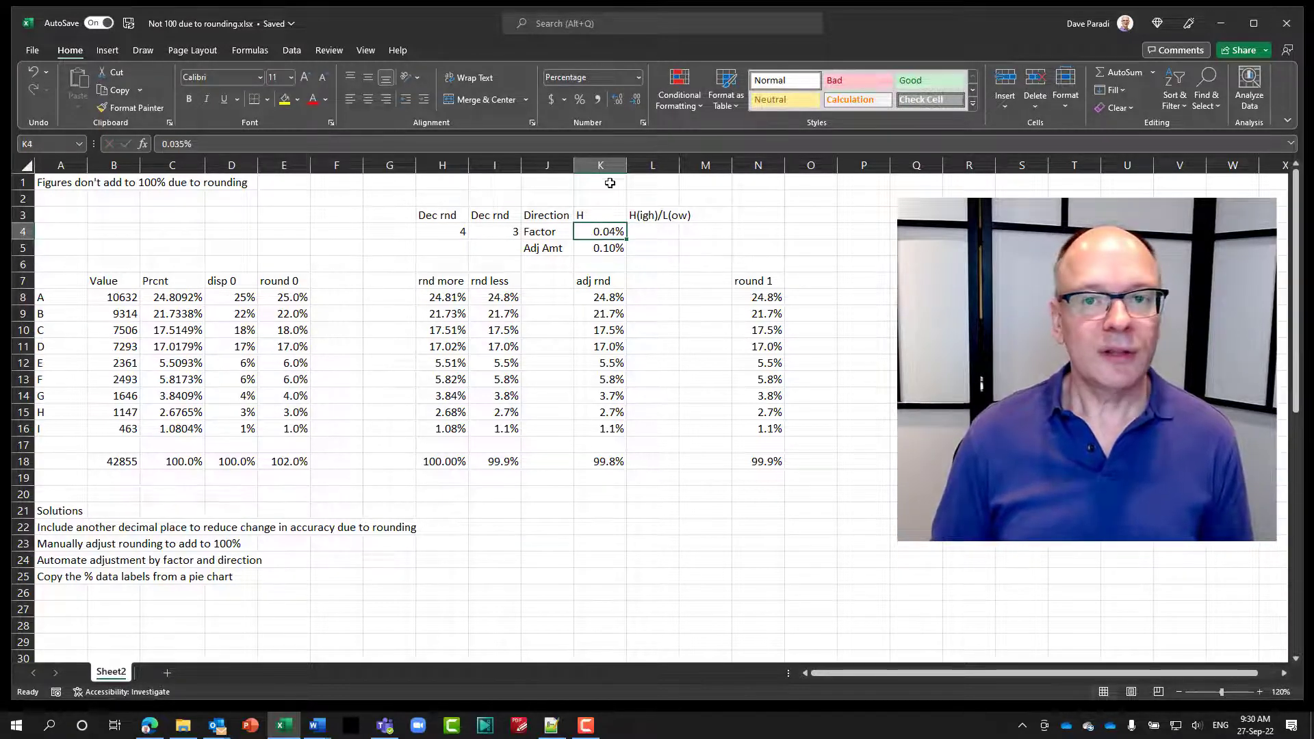
{"action": "left_click", "coordinate": [617, 101]}
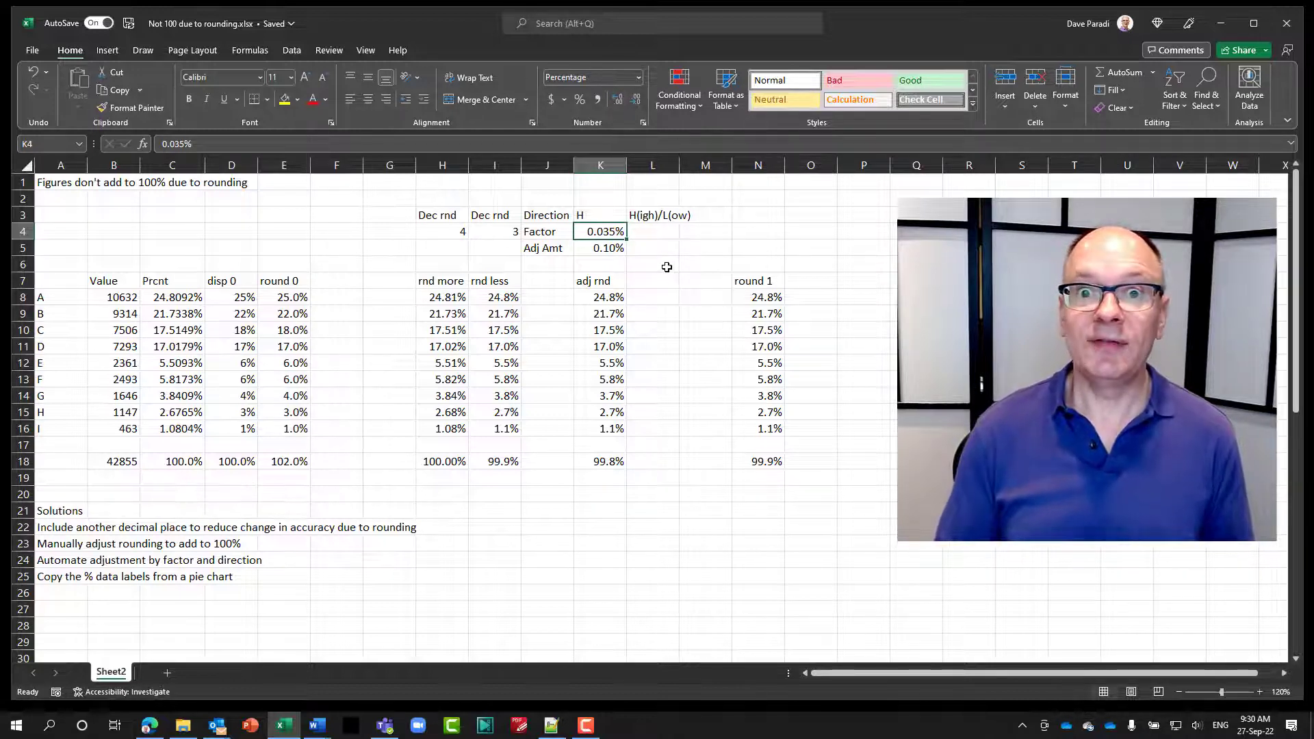
Set the adjustment Direction in K3 to L
{"action": "left_click", "coordinate": [605, 218]}
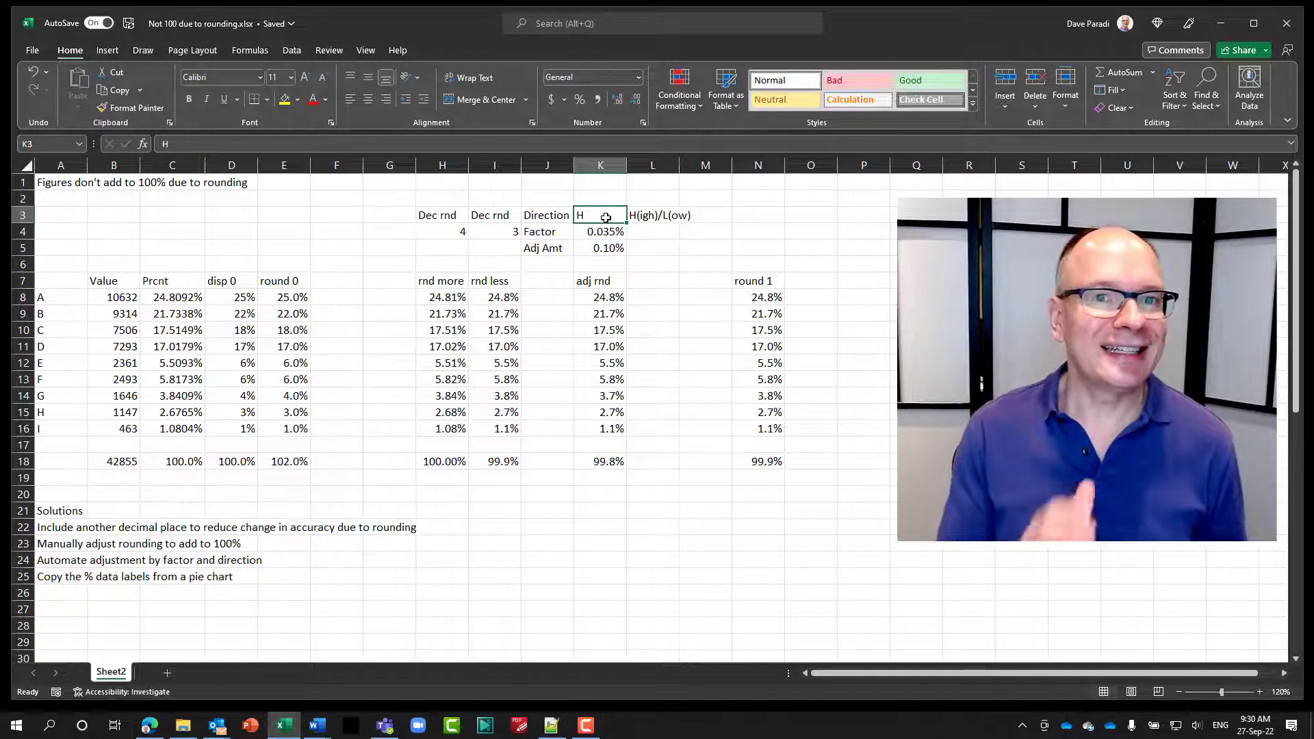
{"action": "type", "text": "L"}
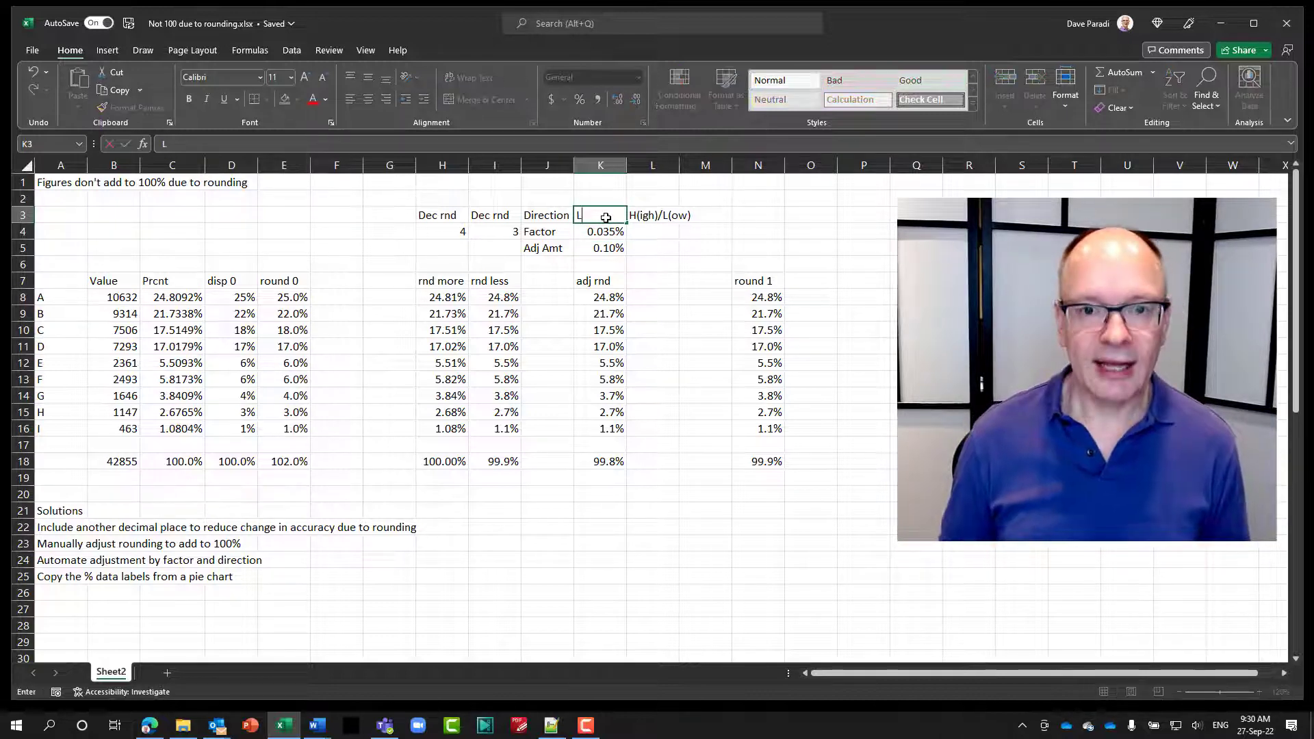
{"action": "key", "text": "Return"}
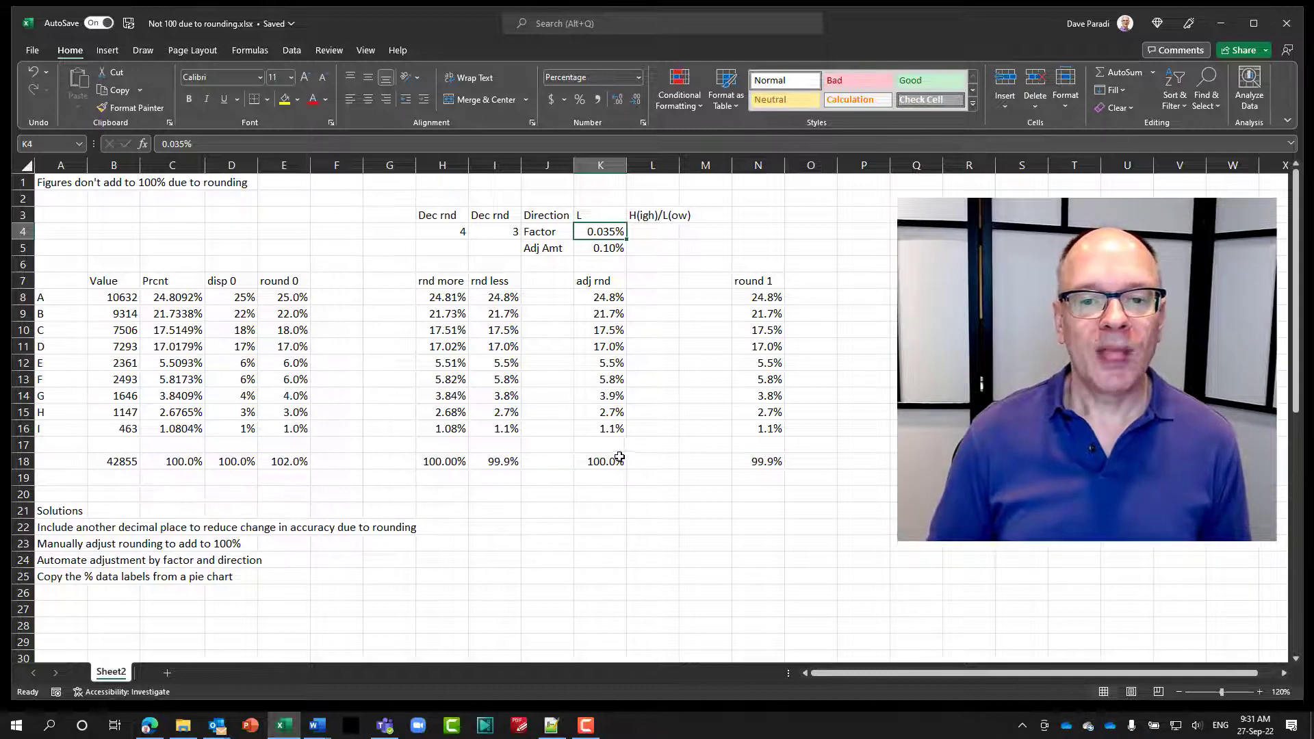
Inspect the adj rnd formula for item G in K14 and compare the percentage labels on the two pie charts
{"action": "left_click", "coordinate": [598, 398]}
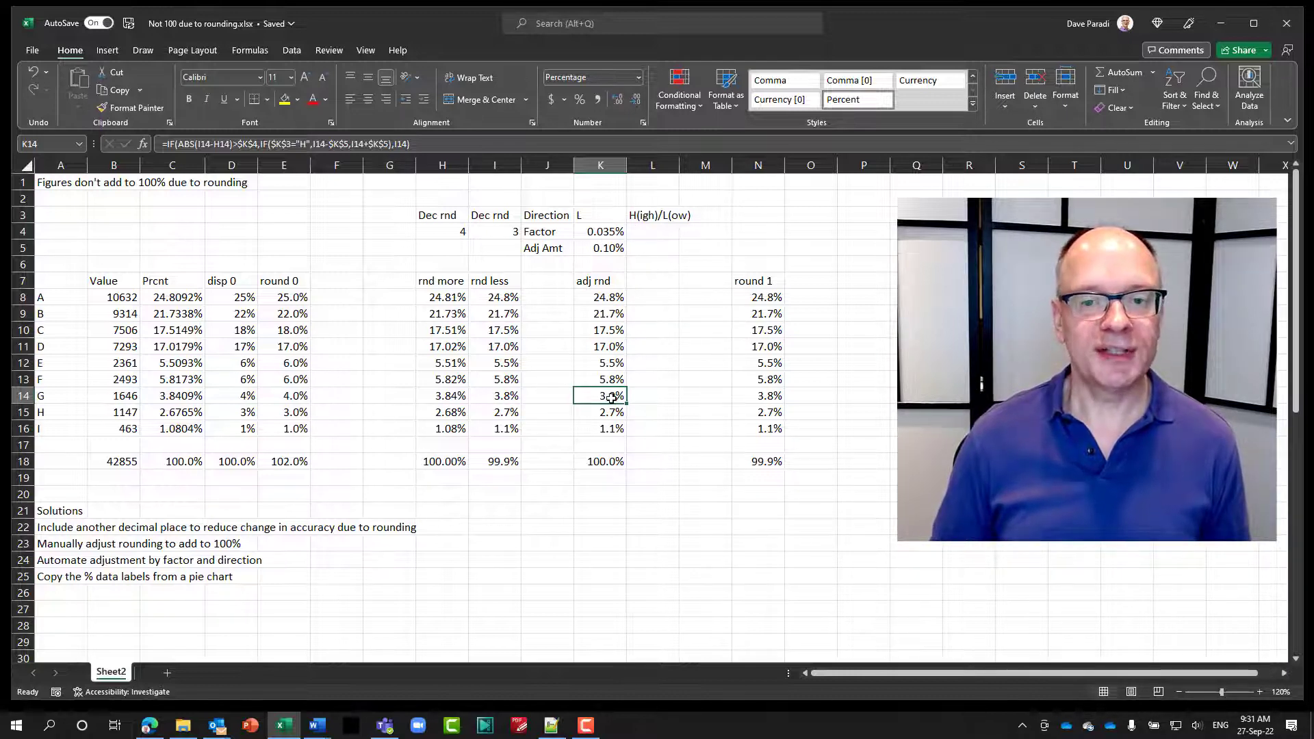
{"action": "left_click", "coordinate": [600, 264]}
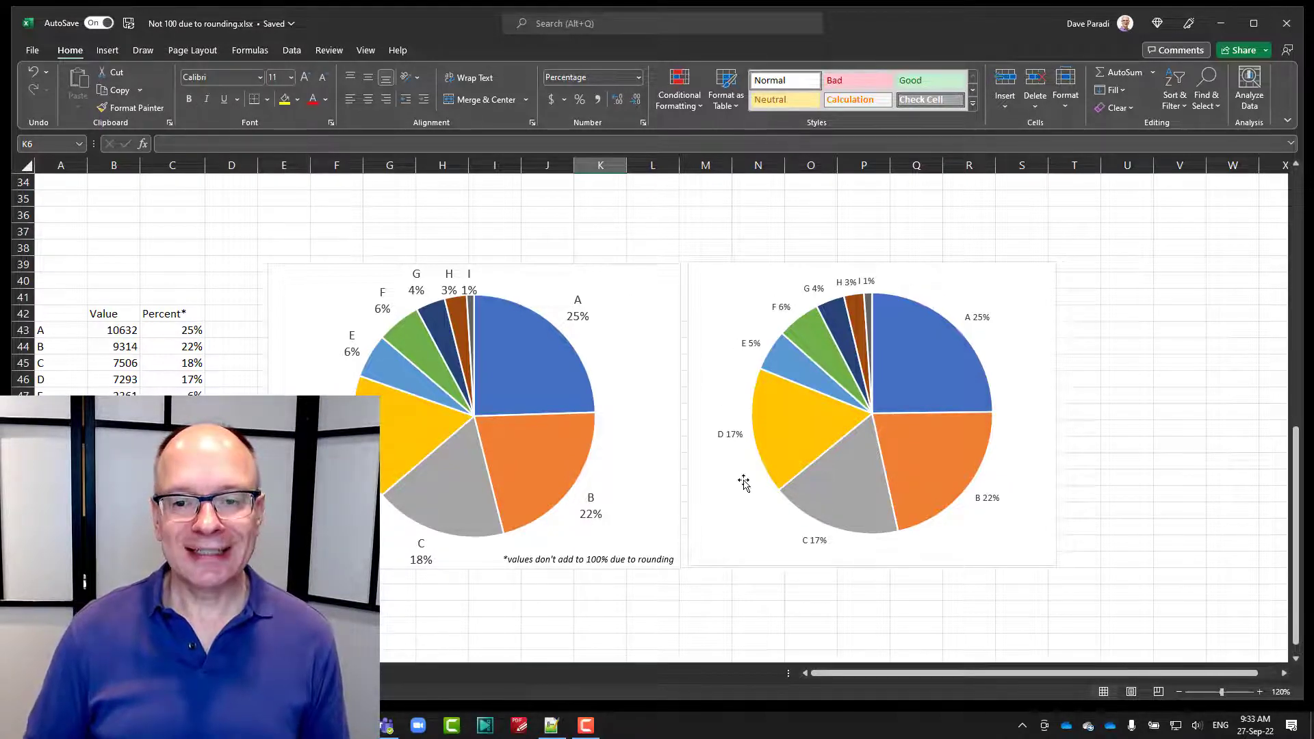
{"action": "mouse_move", "coordinate": [782, 398]}
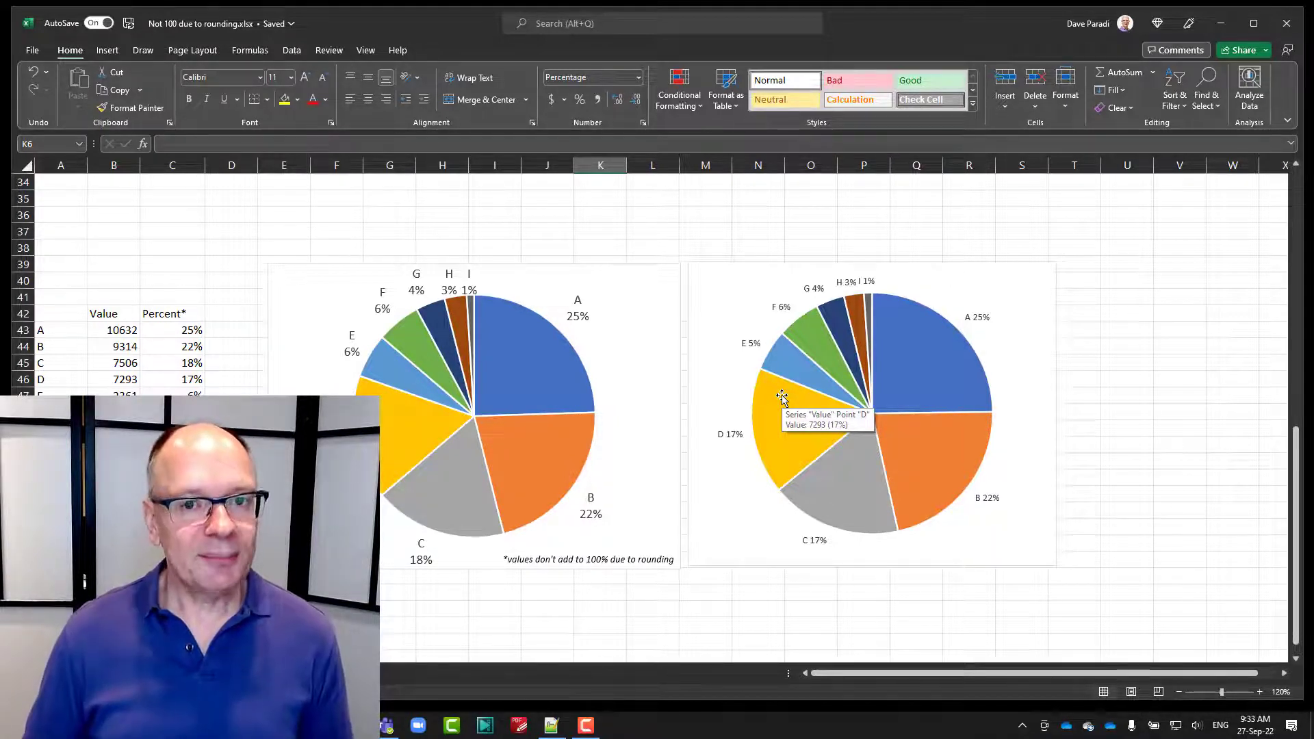
Move the data label for slice A of the second pie chart out to the chart's upper-right corner
{"action": "mouse_move", "coordinate": [893, 307]}
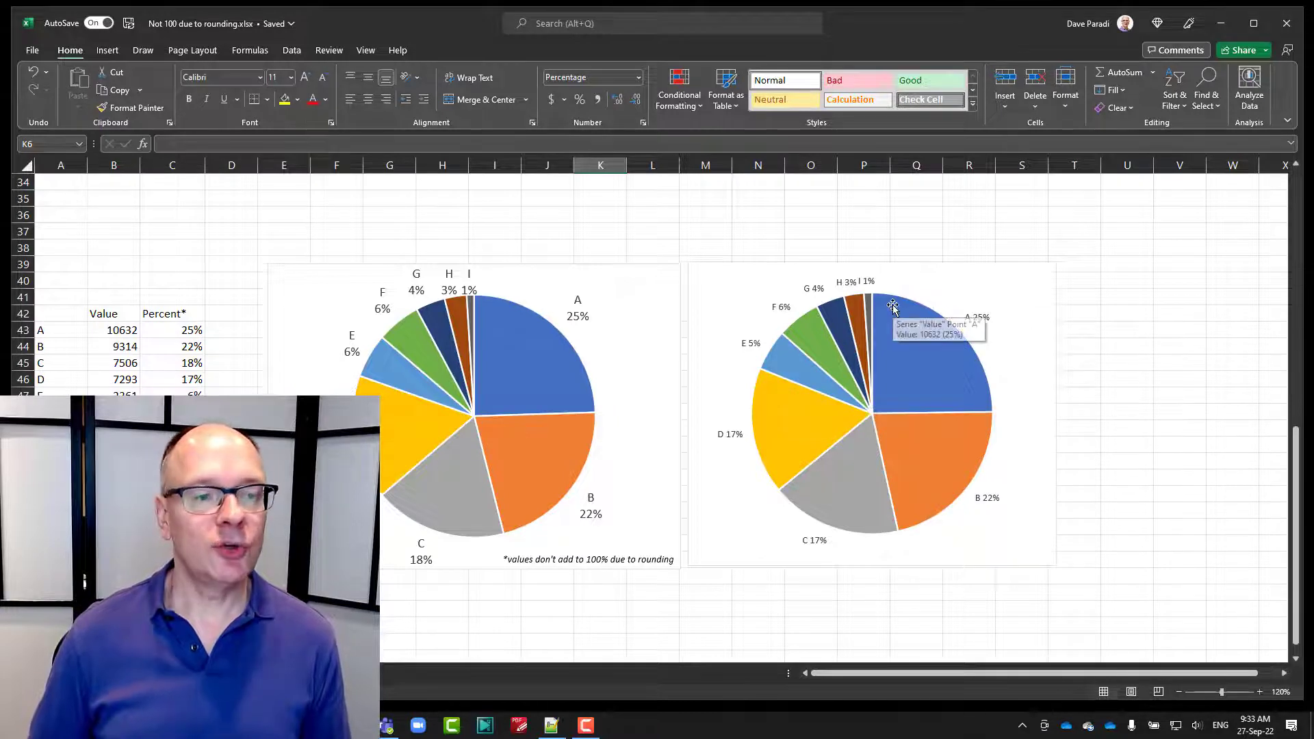
{"action": "left_click", "coordinate": [915, 268]}
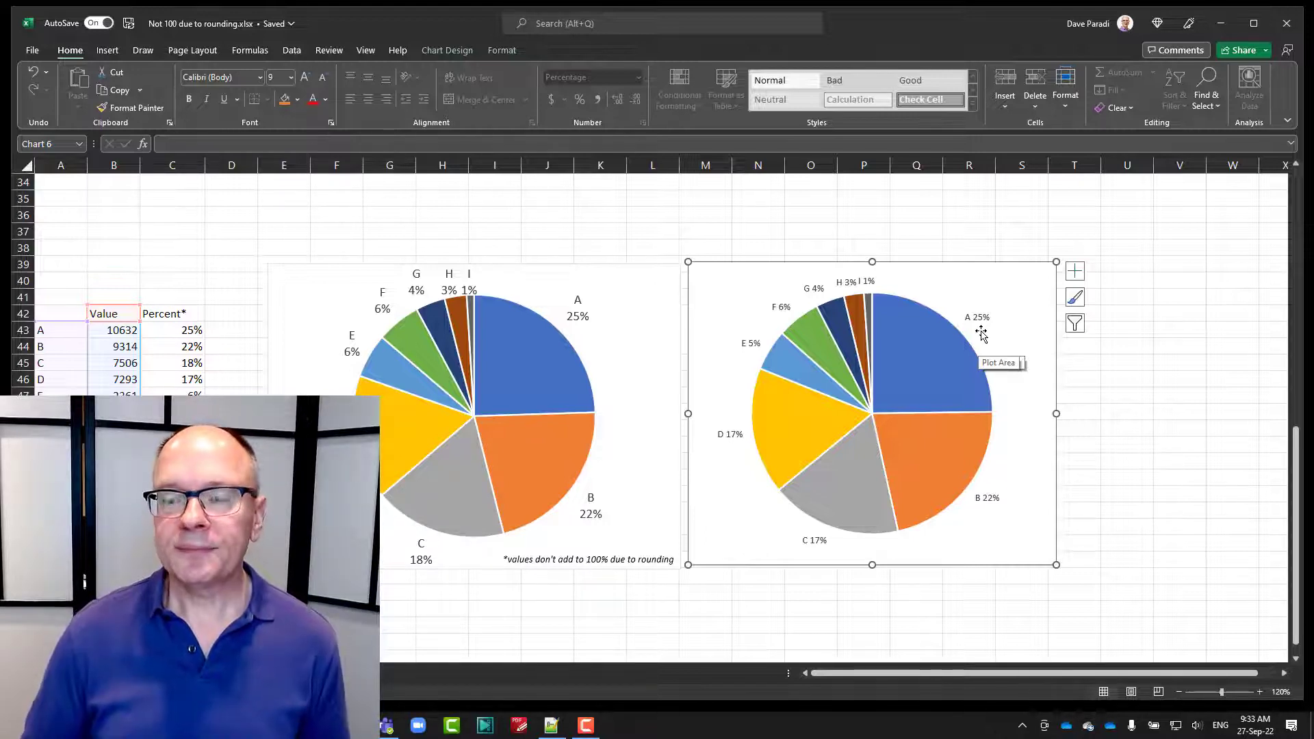
{"action": "left_click", "coordinate": [978, 317]}
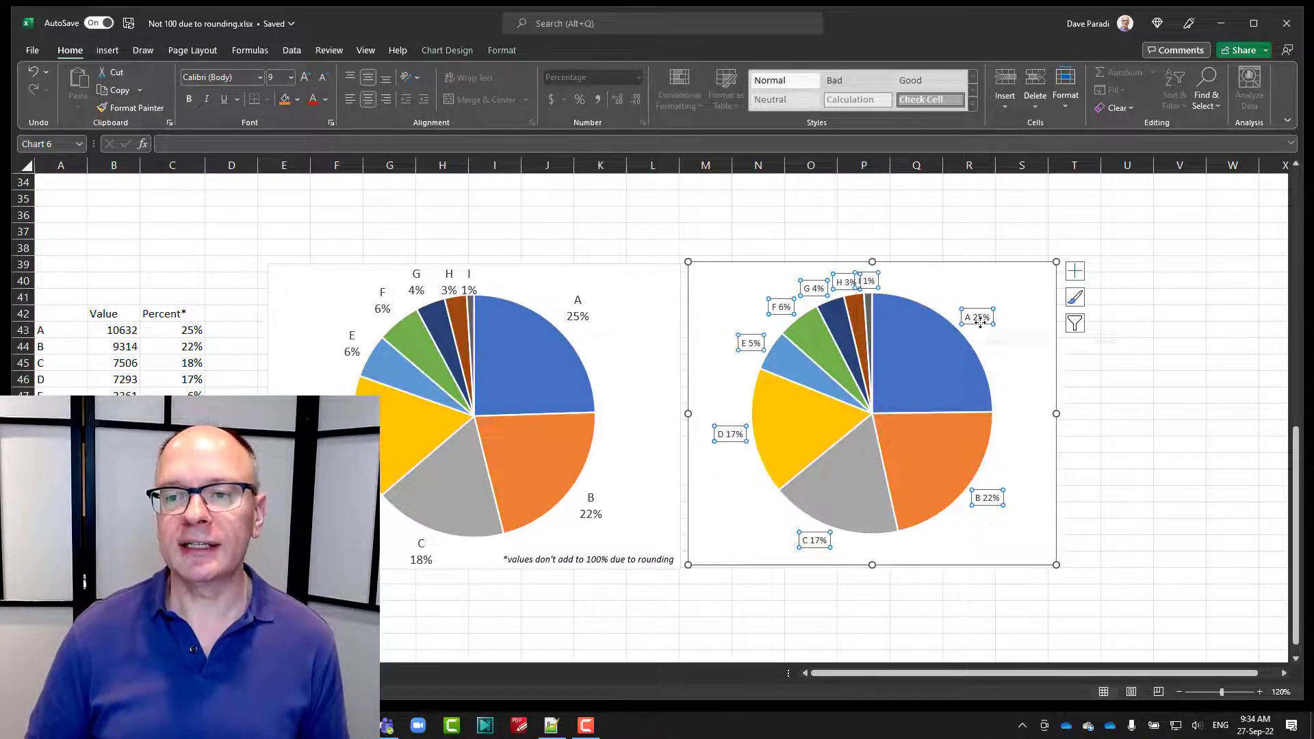
{"action": "left_click", "coordinate": [979, 322]}
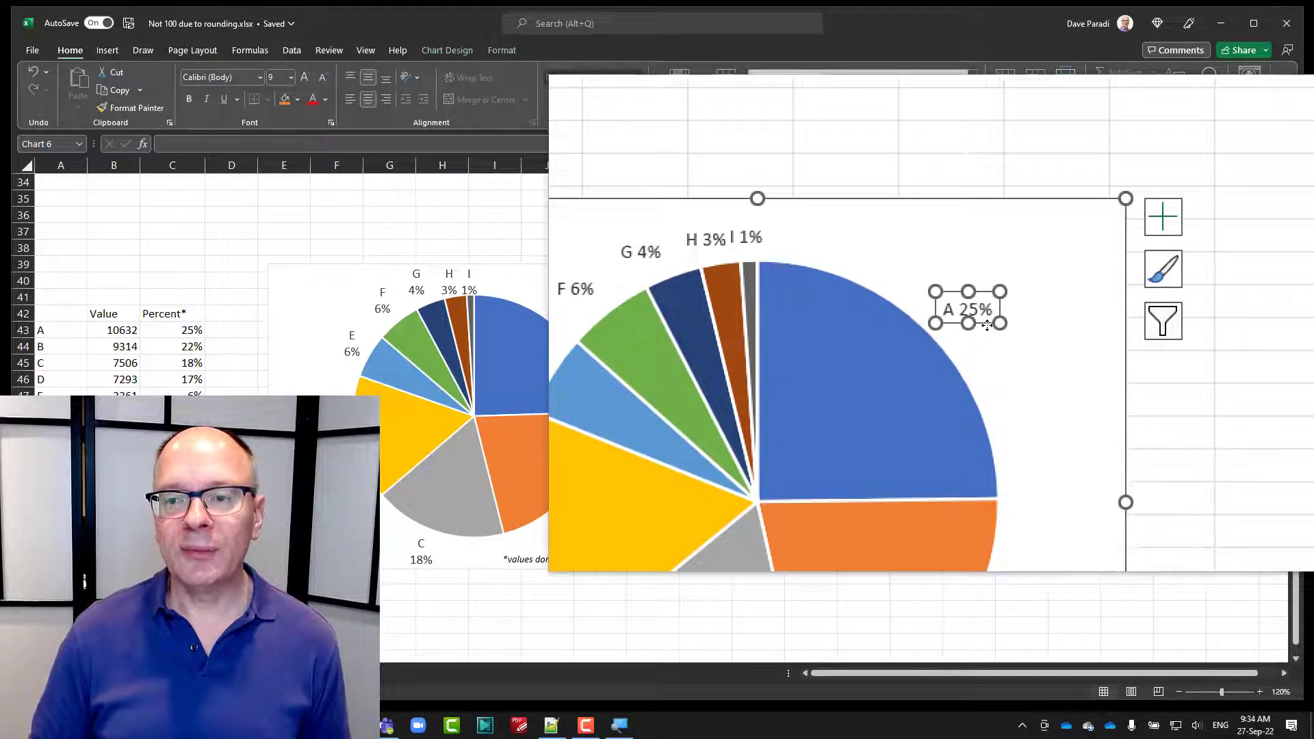
{"action": "left_click_drag", "start_coordinate": [986, 325], "coordinate": [1029, 293]}
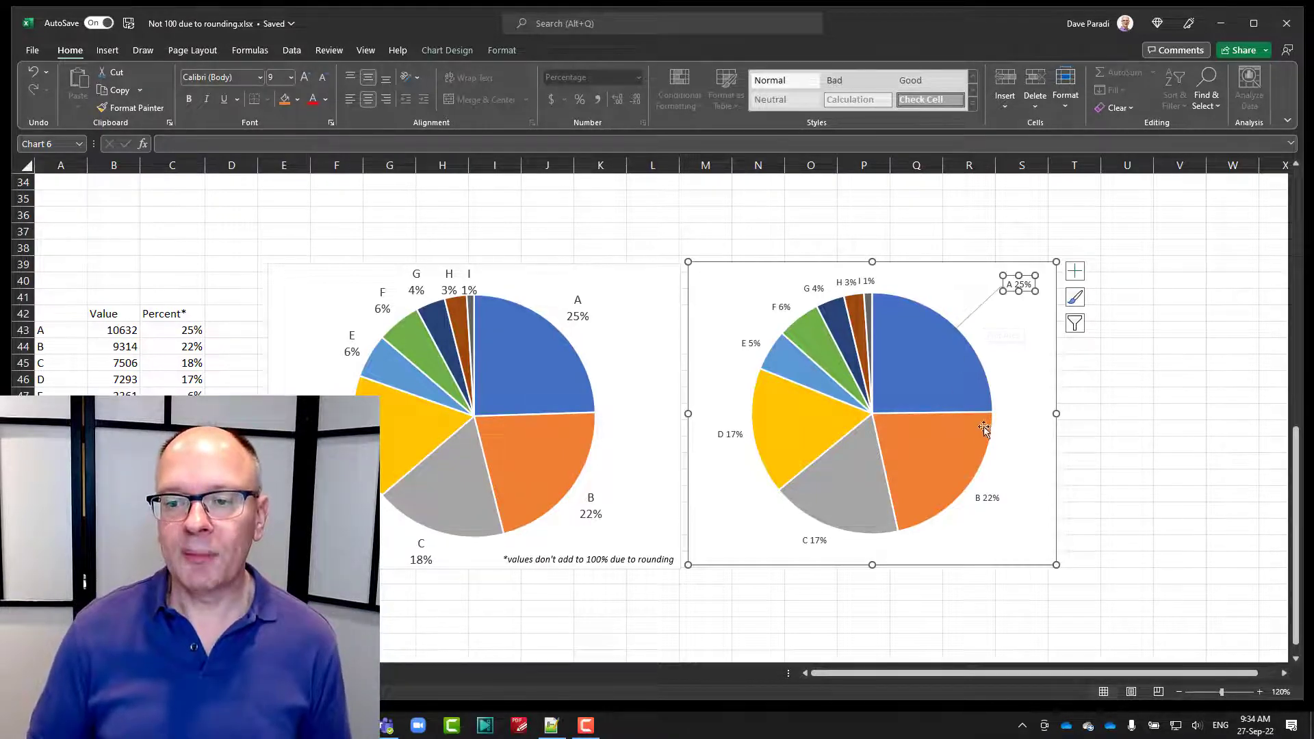
Stack the second pie chart's data labels for slices B, C and D in a column beneath label A
{"action": "left_click", "coordinate": [994, 494]}
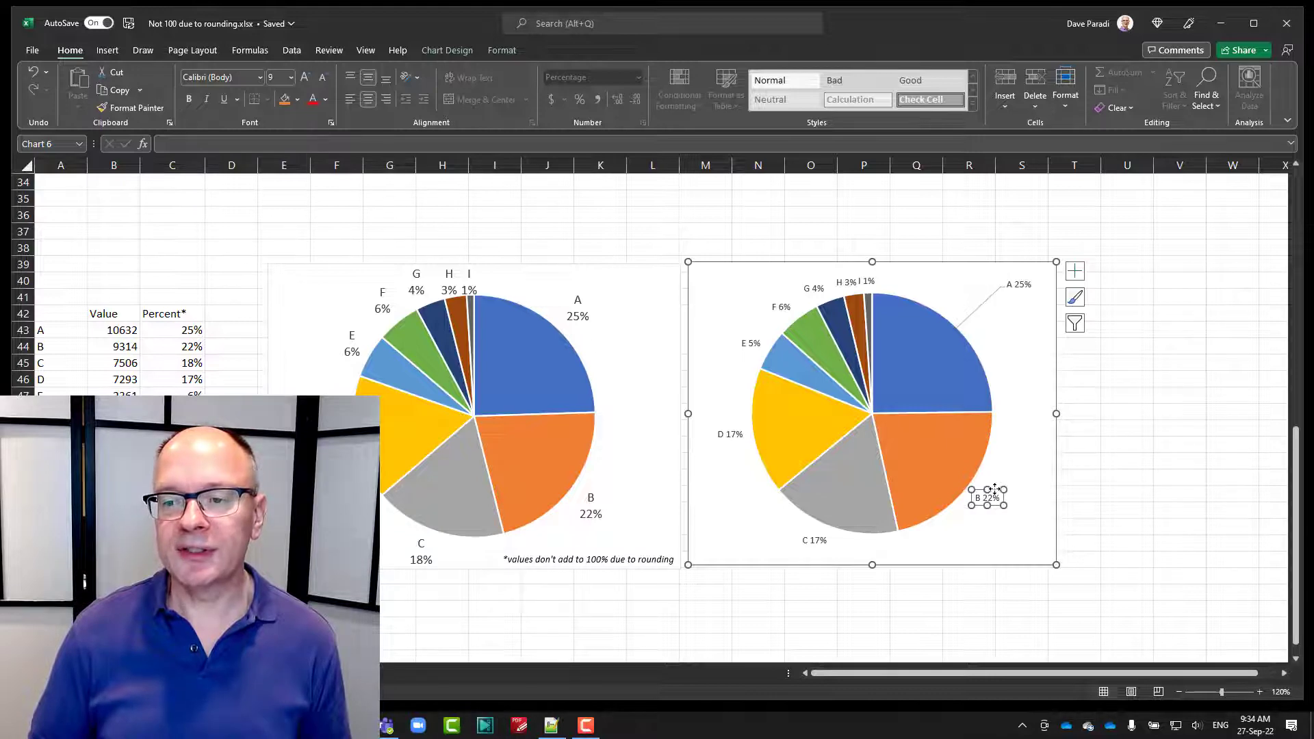
{"action": "left_click_drag", "start_coordinate": [993, 494], "coordinate": [1029, 279]}
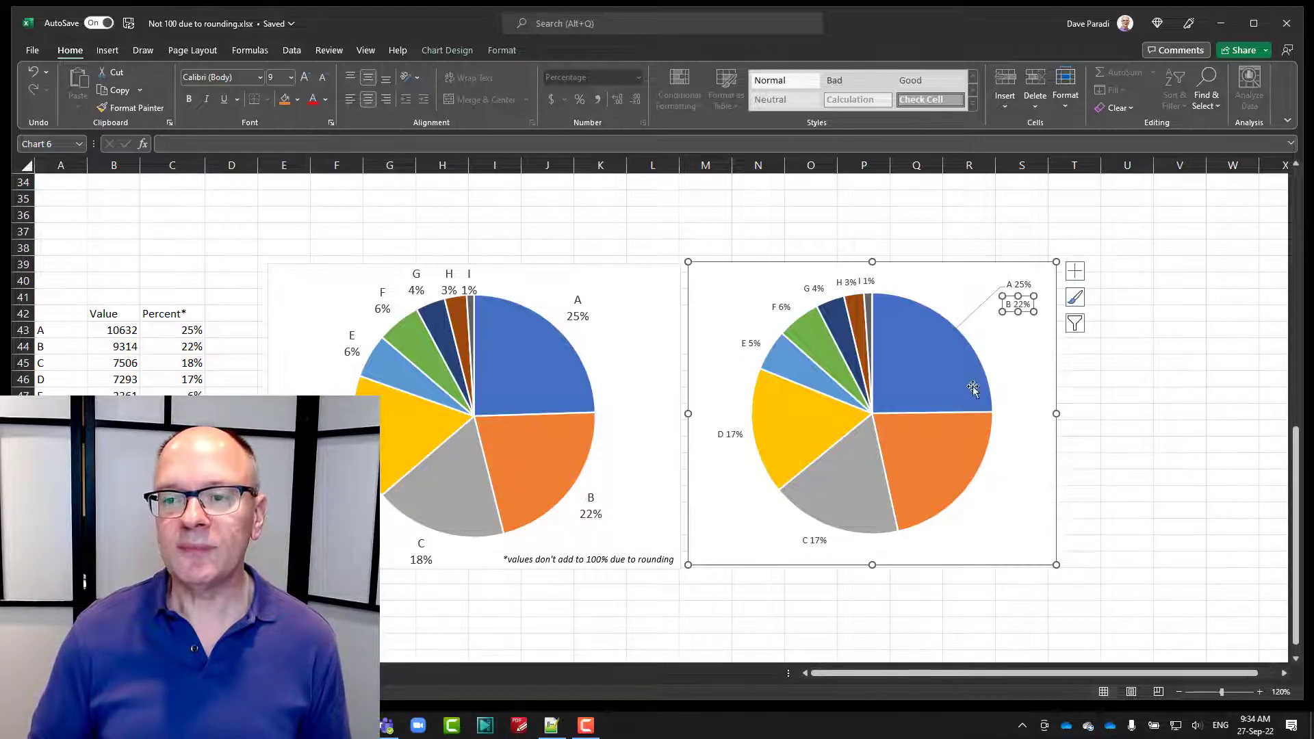
{"action": "left_click", "coordinate": [819, 544]}
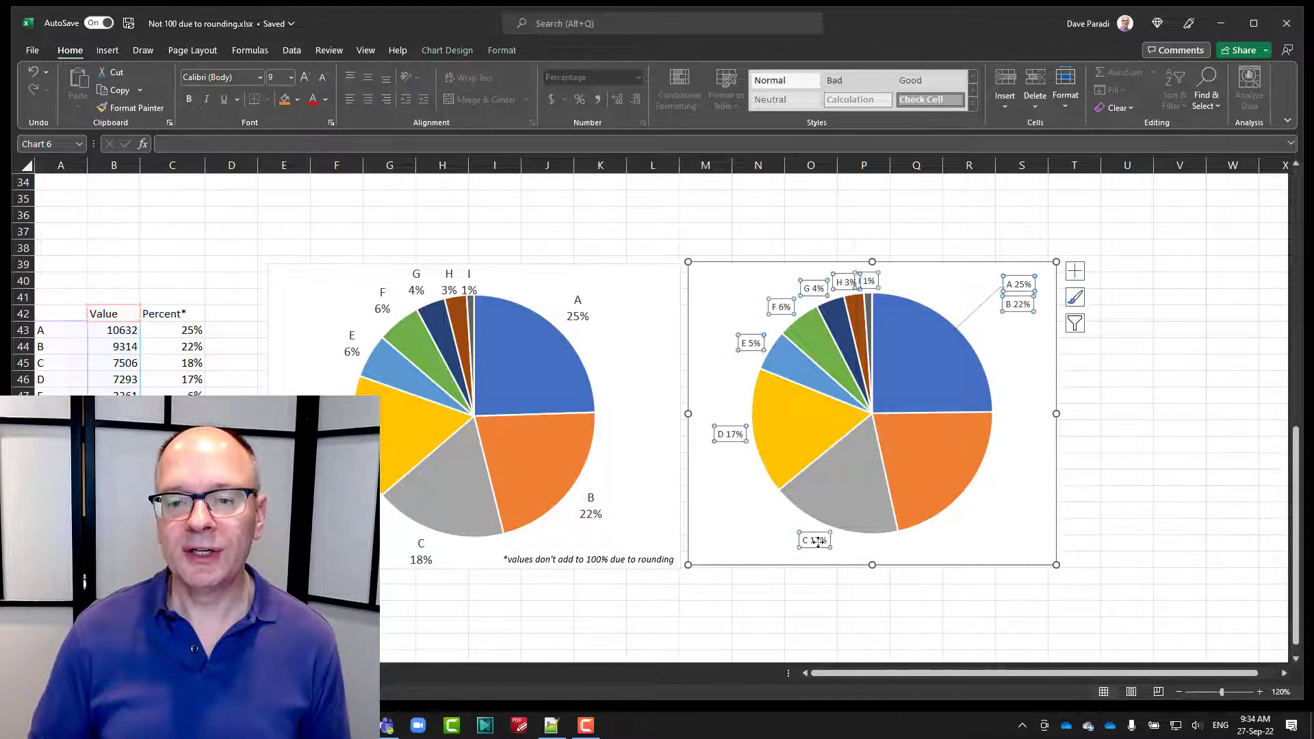
{"action": "left_click", "coordinate": [819, 544]}
{"action": "left_click_drag", "start_coordinate": [819, 544], "coordinate": [1025, 327]}
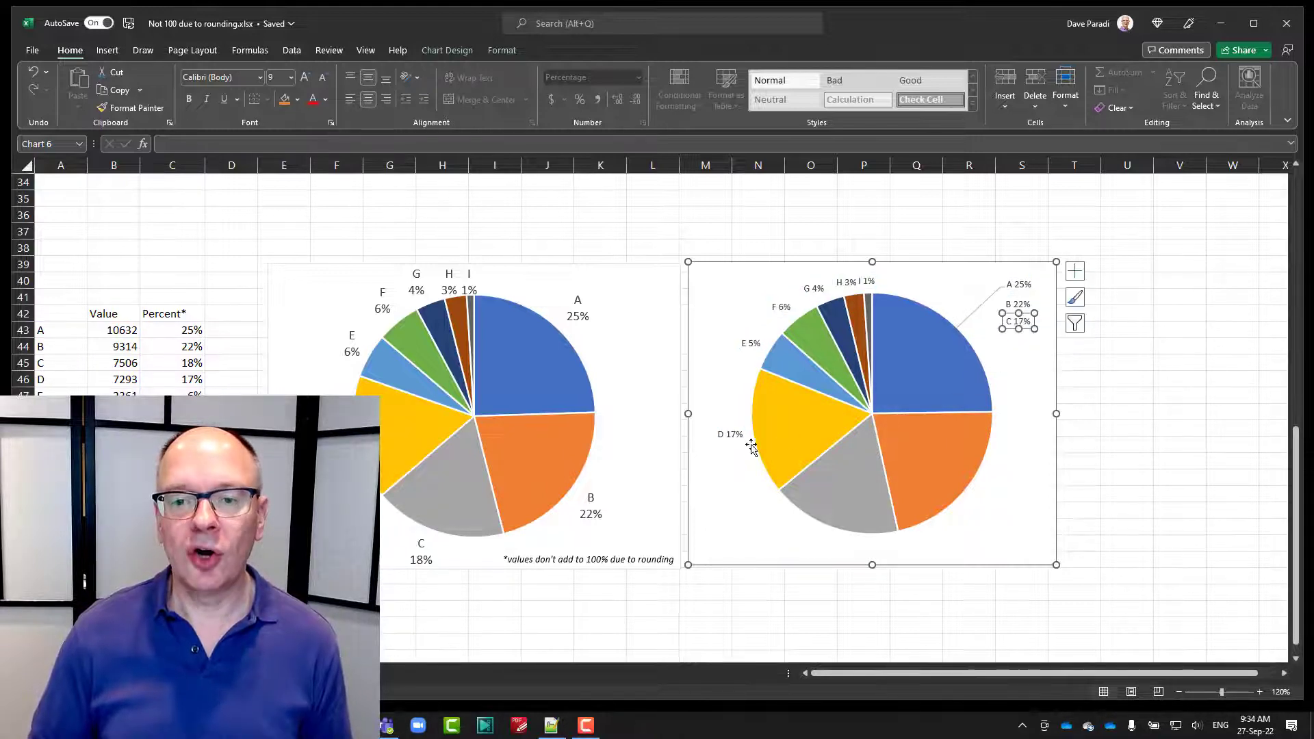
{"action": "left_click", "coordinate": [738, 438]}
{"action": "left_click", "coordinate": [738, 439]}
{"action": "left_click_drag", "start_coordinate": [737, 439], "coordinate": [1025, 345]}
Move the data labels for slices E and F beneath label D in the label column
{"action": "left_click", "coordinate": [749, 345]}
{"action": "left_click", "coordinate": [749, 345]}
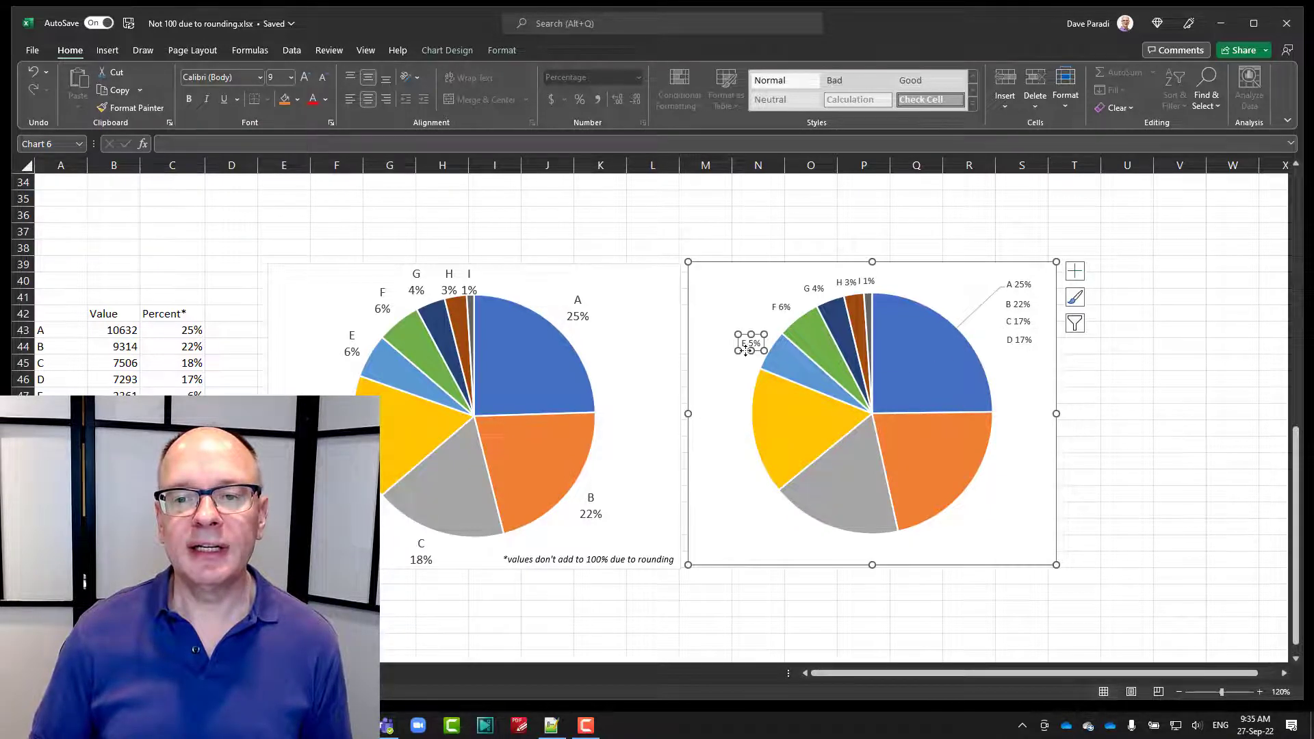
{"action": "left_click_drag", "start_coordinate": [749, 349], "coordinate": [1016, 364]}
{"action": "left_click", "coordinate": [778, 311]}
{"action": "left_click_drag", "start_coordinate": [778, 311], "coordinate": [1017, 380]}
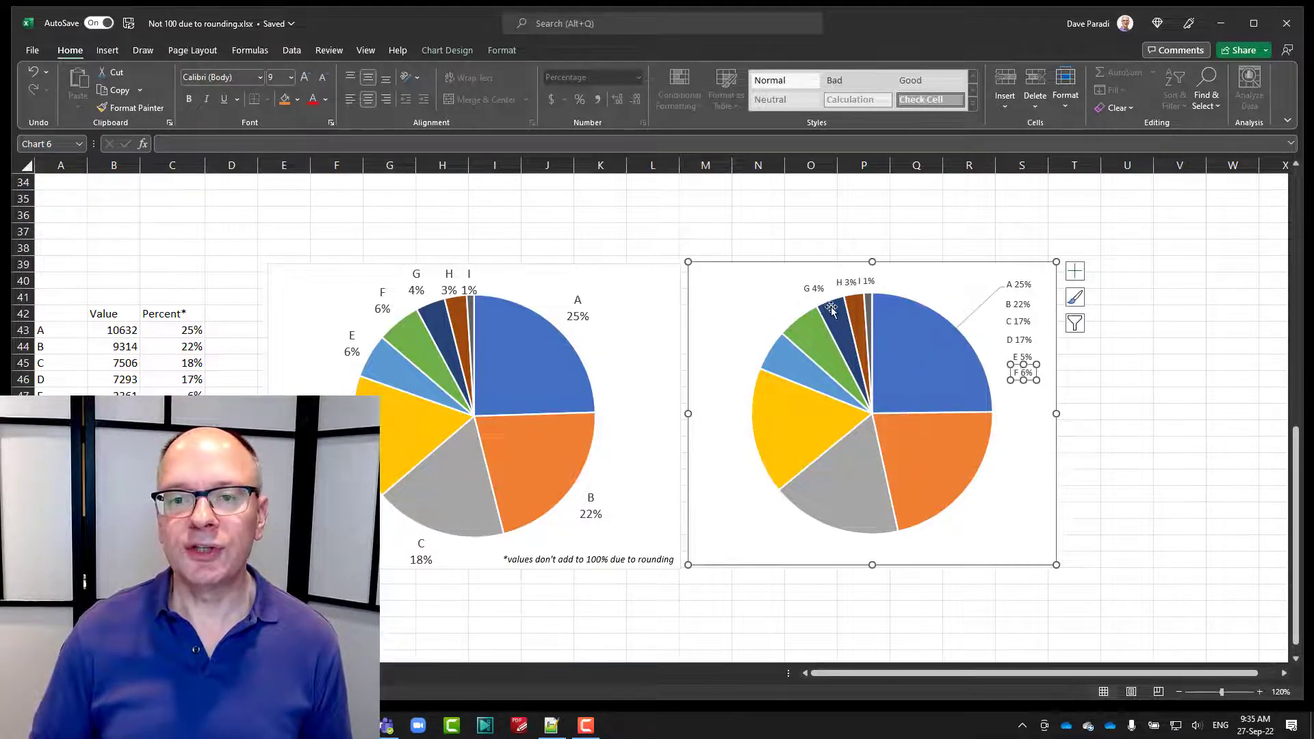
Move the data labels for slices G, H and I to the end of the label column, beneath label F
{"action": "left_click", "coordinate": [810, 292]}
{"action": "left_click_drag", "start_coordinate": [808, 295], "coordinate": [1018, 394]}
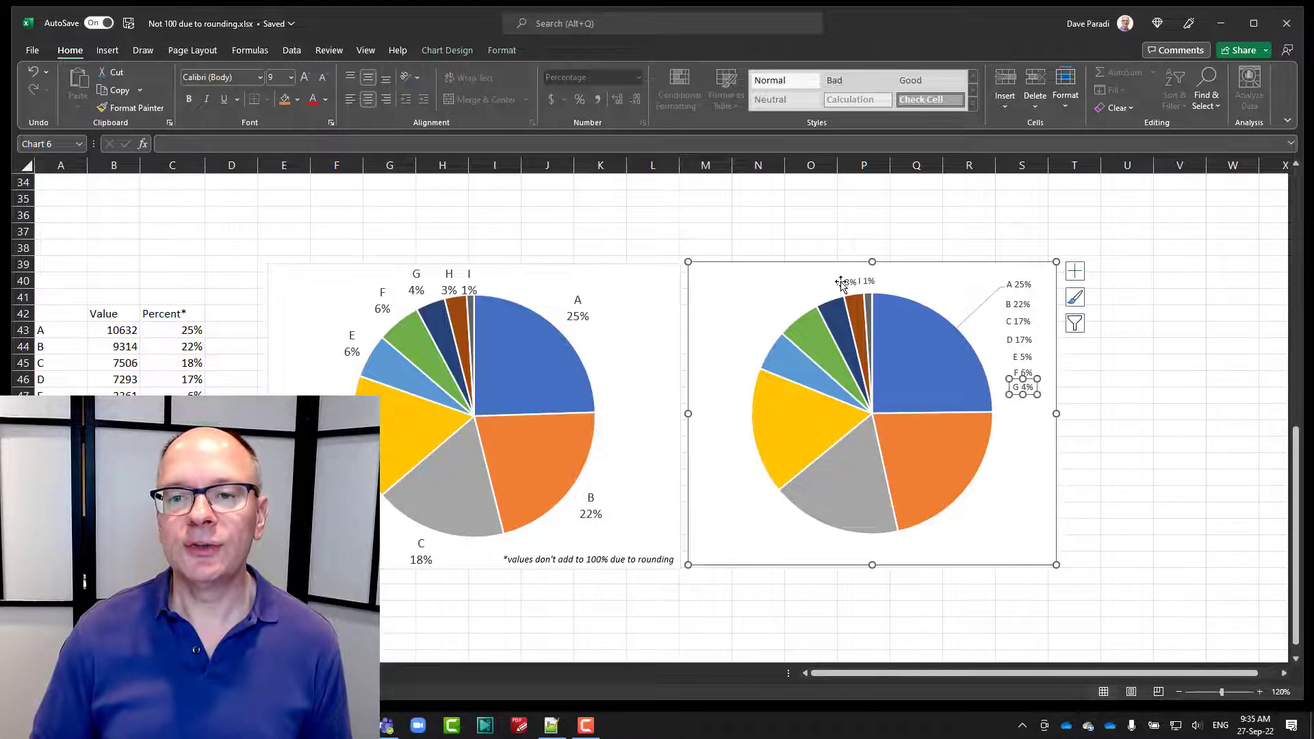
{"action": "left_click", "coordinate": [840, 284]}
{"action": "left_click_drag", "start_coordinate": [848, 283], "coordinate": [1020, 404]}
{"action": "left_click", "coordinate": [866, 281]}
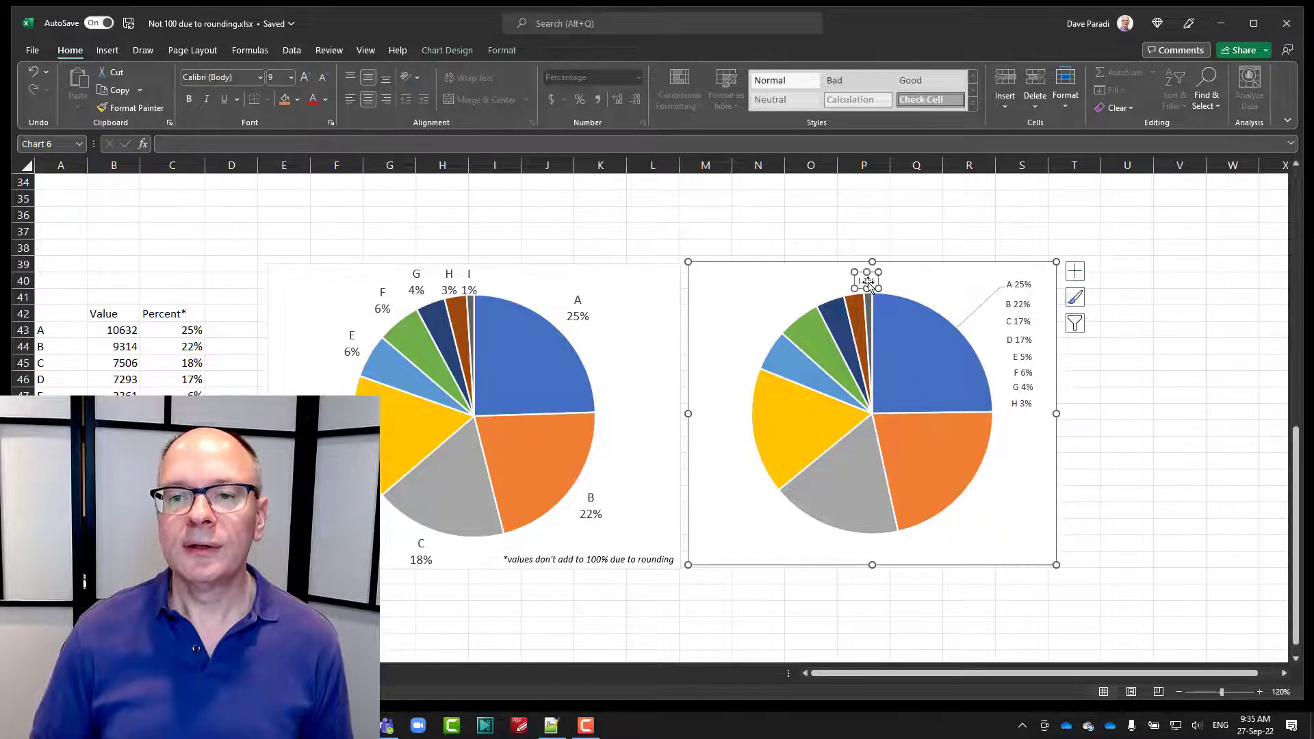
{"action": "left_click_drag", "start_coordinate": [866, 277], "coordinate": [1022, 418]}
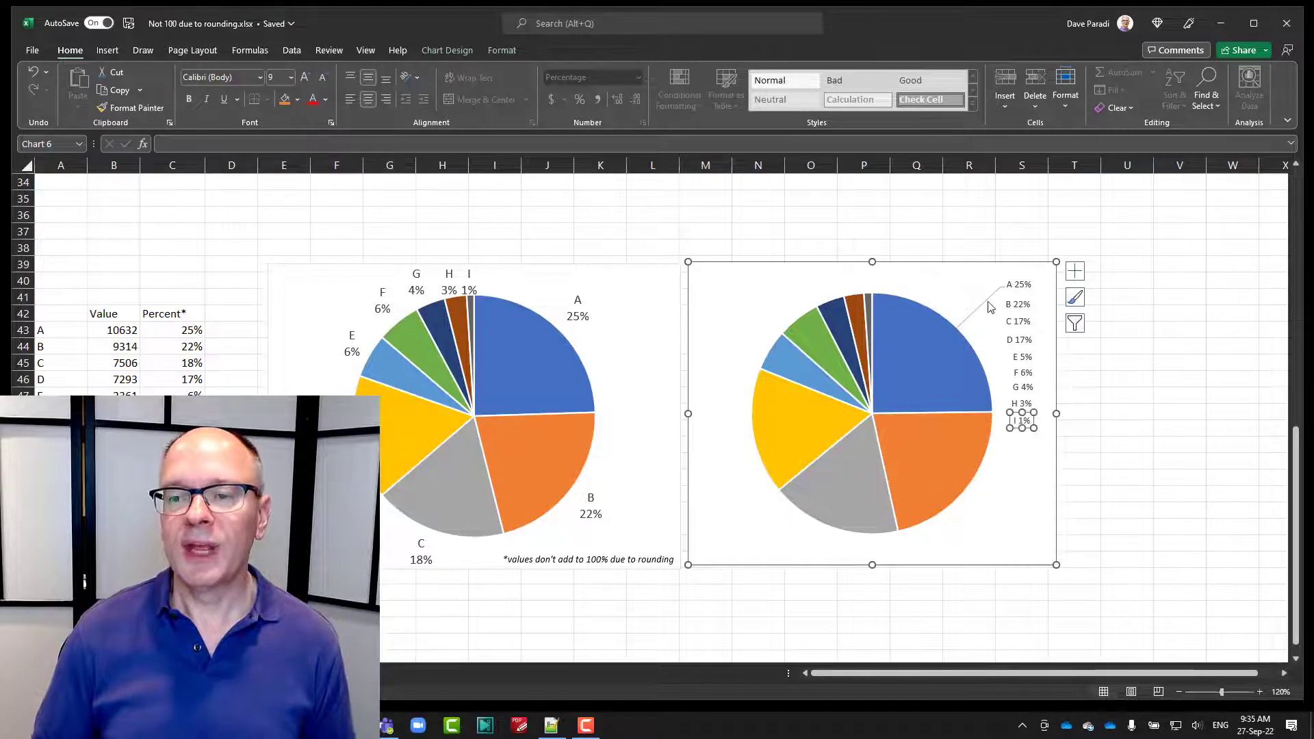
Turn off leader lines and category names for the second pie's data labels, keeping only percentages
{"action": "left_click", "coordinate": [978, 288]}
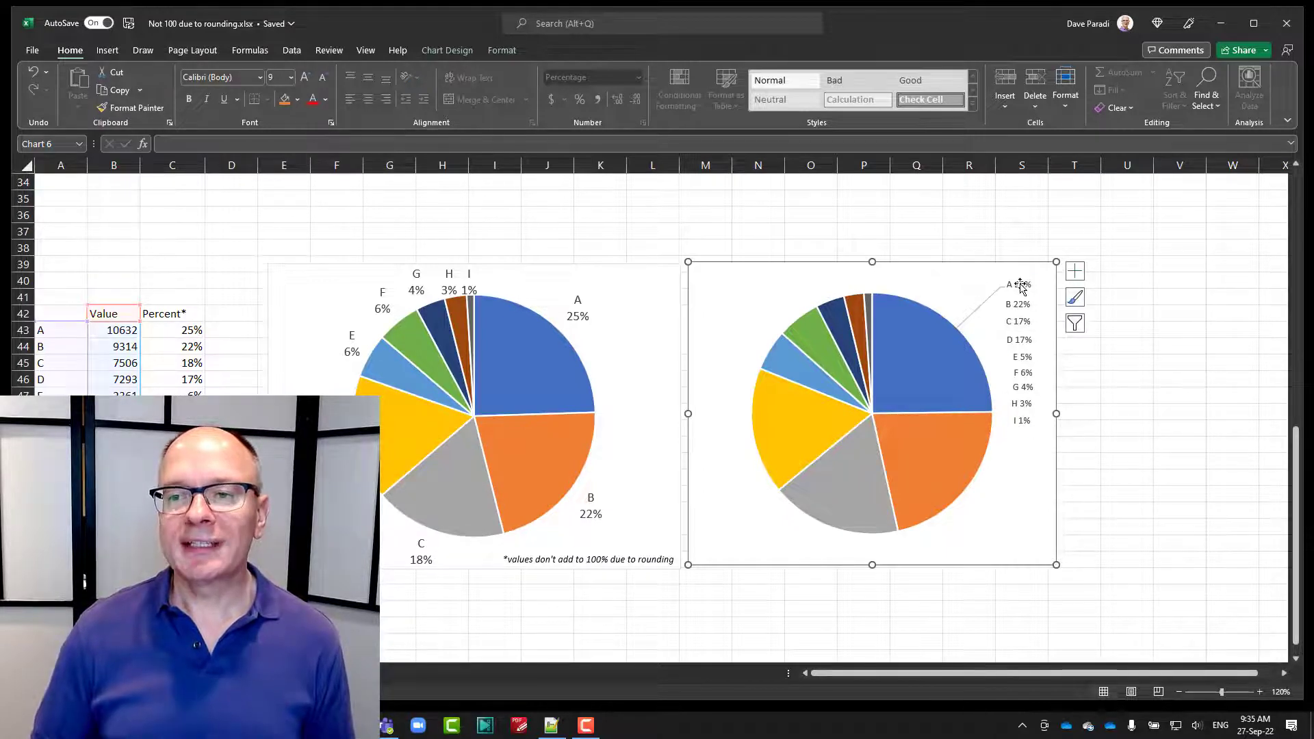
{"action": "left_click", "coordinate": [1019, 283]}
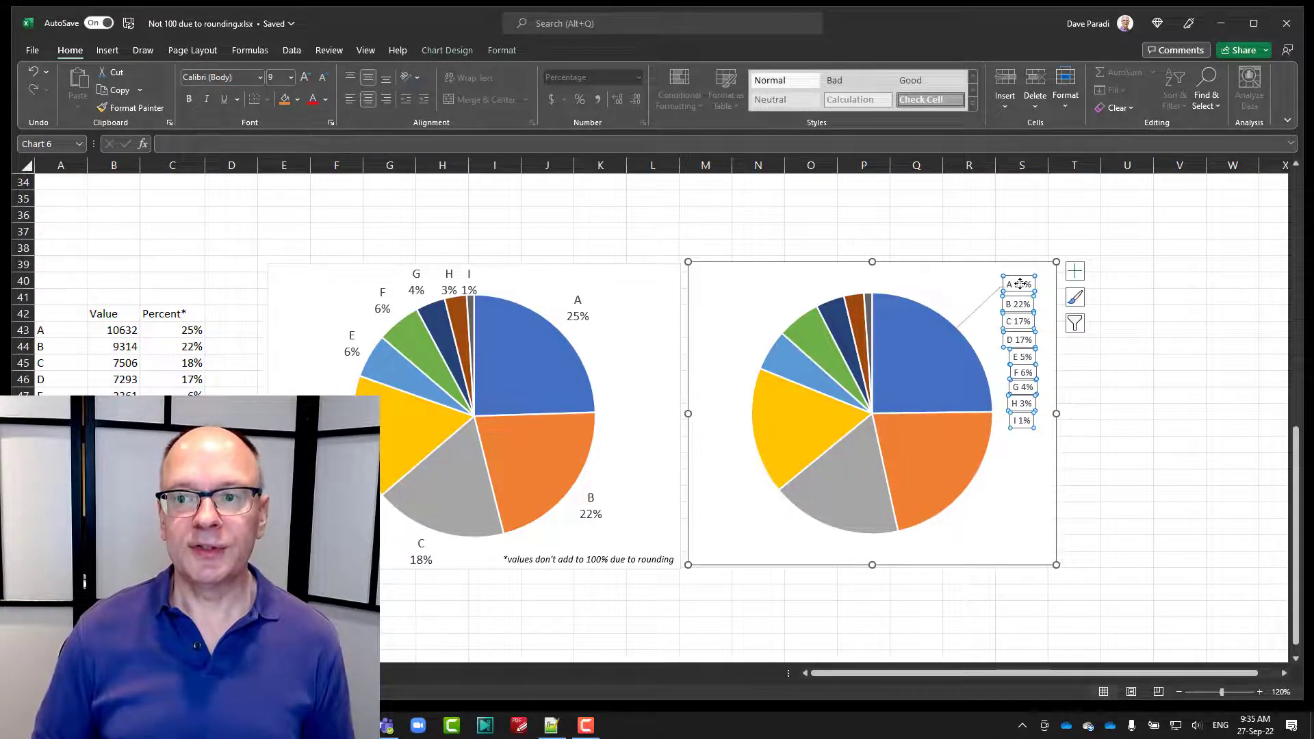
{"action": "left_click", "coordinate": [1075, 271]}
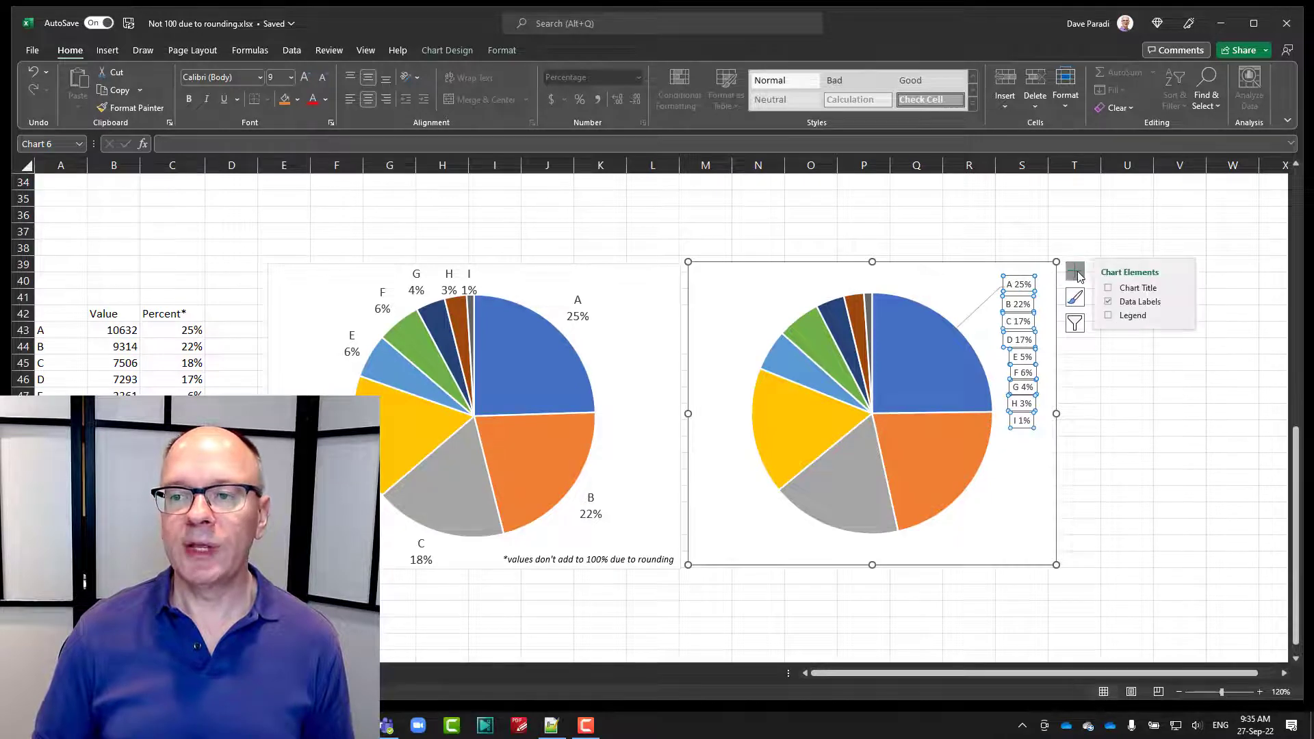
{"action": "left_click", "coordinate": [1180, 301]}
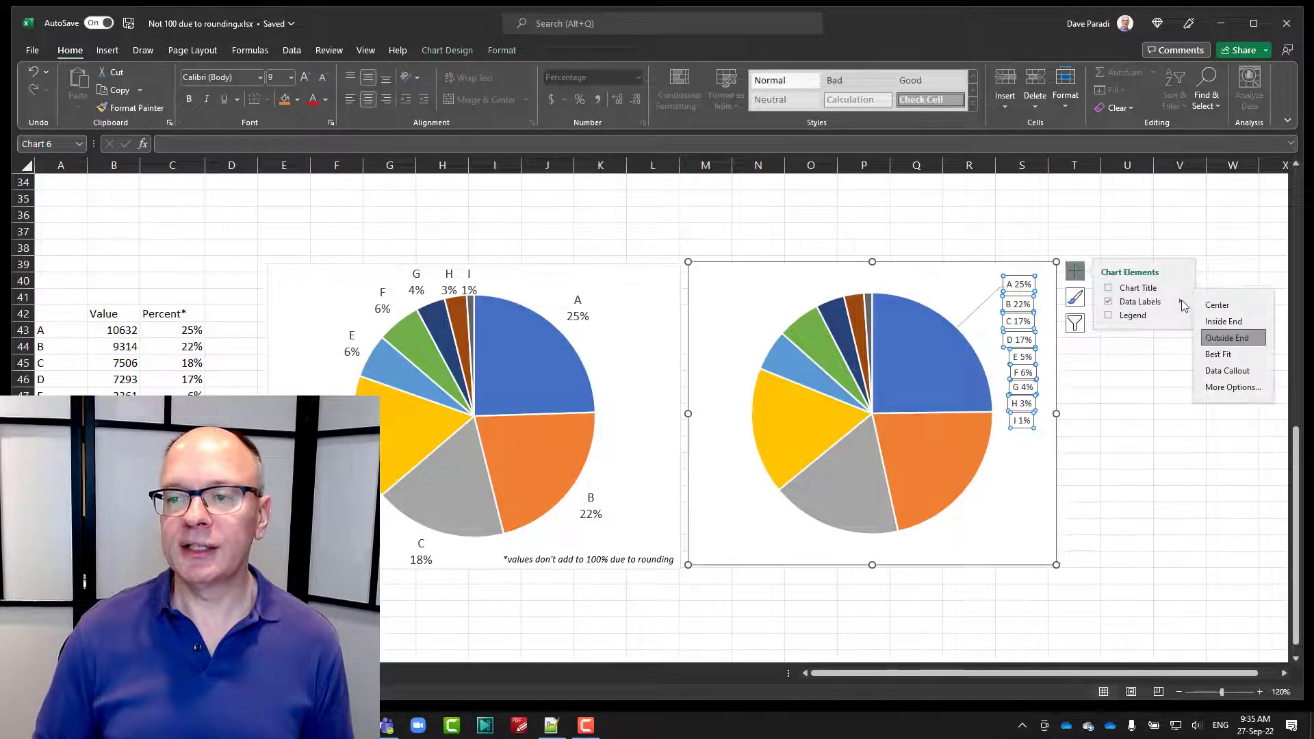
{"action": "left_click", "coordinate": [1231, 387]}
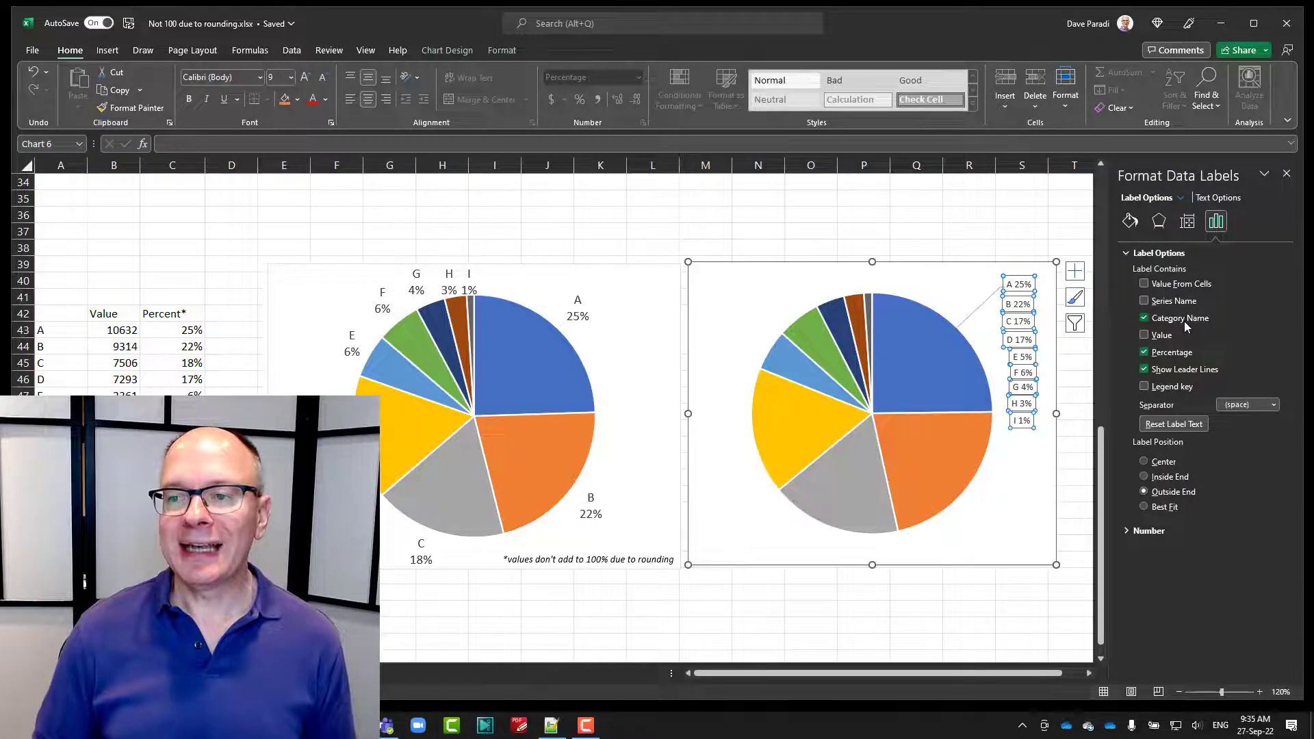
{"action": "left_click", "coordinate": [1142, 369]}
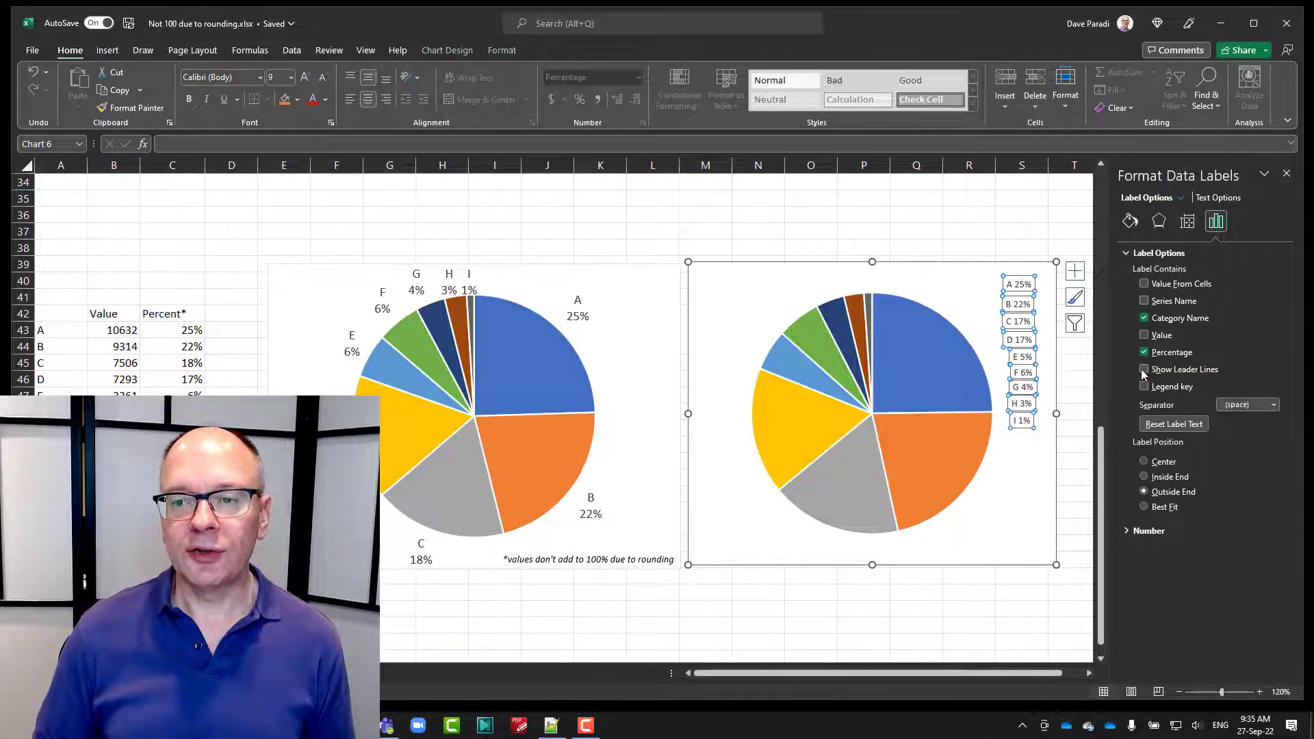
{"action": "left_click", "coordinate": [1144, 318]}
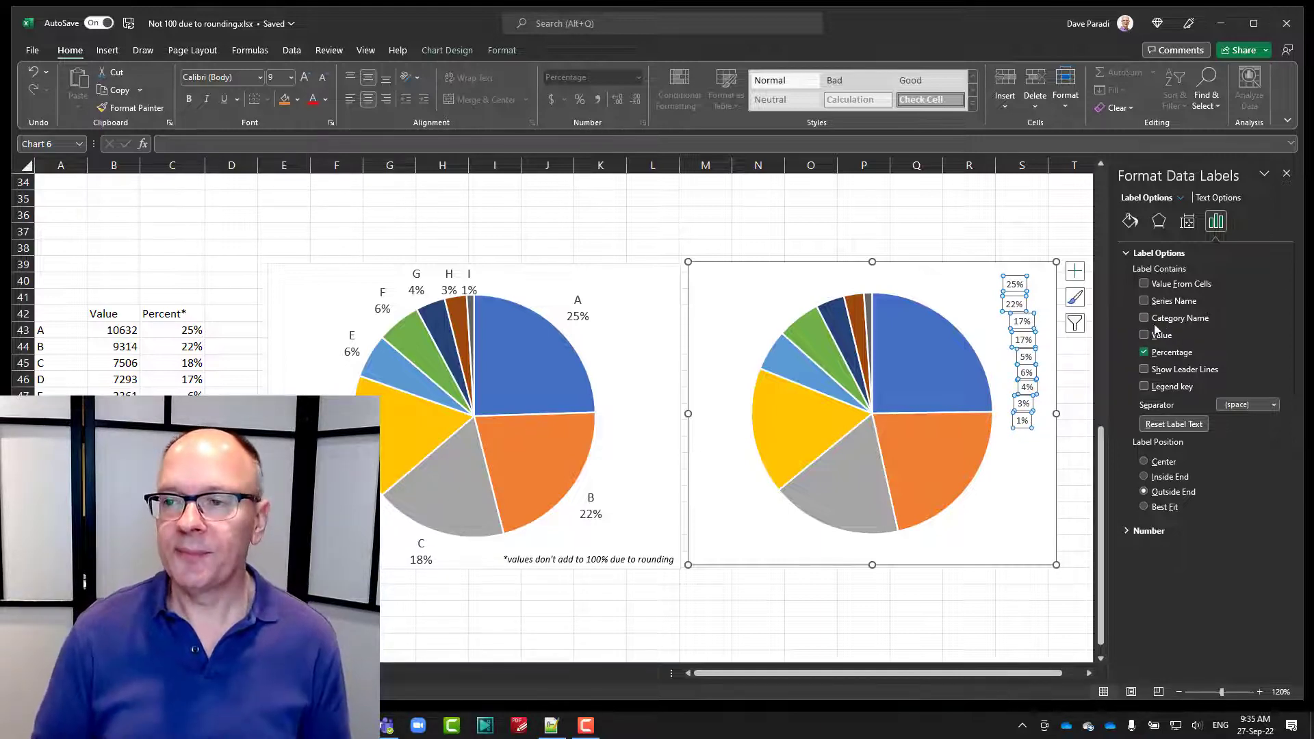
{"action": "left_click", "coordinate": [1286, 174]}
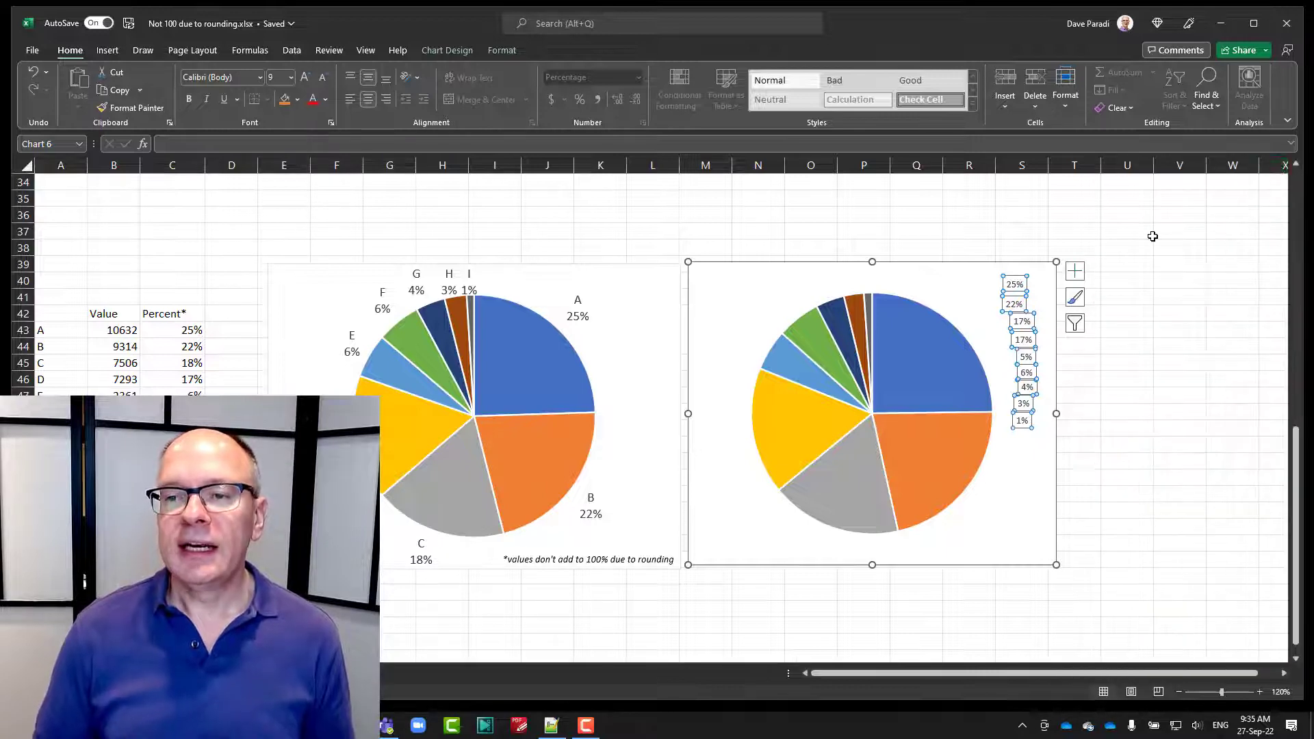
Capture a rectangular screen snip of the stacked percentage labels beside the second pie to the clipboard
{"action": "left_click", "coordinate": [998, 260]}
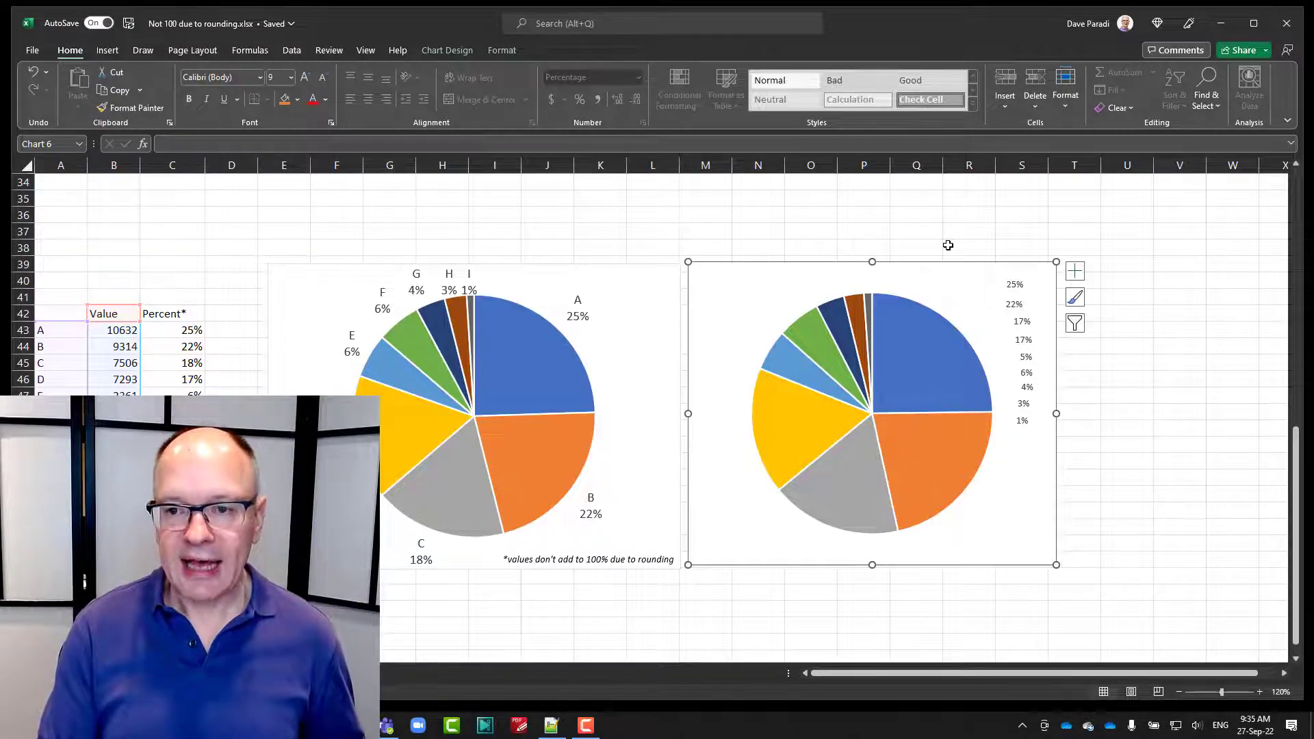
{"action": "key", "text": "super+shift+s"}
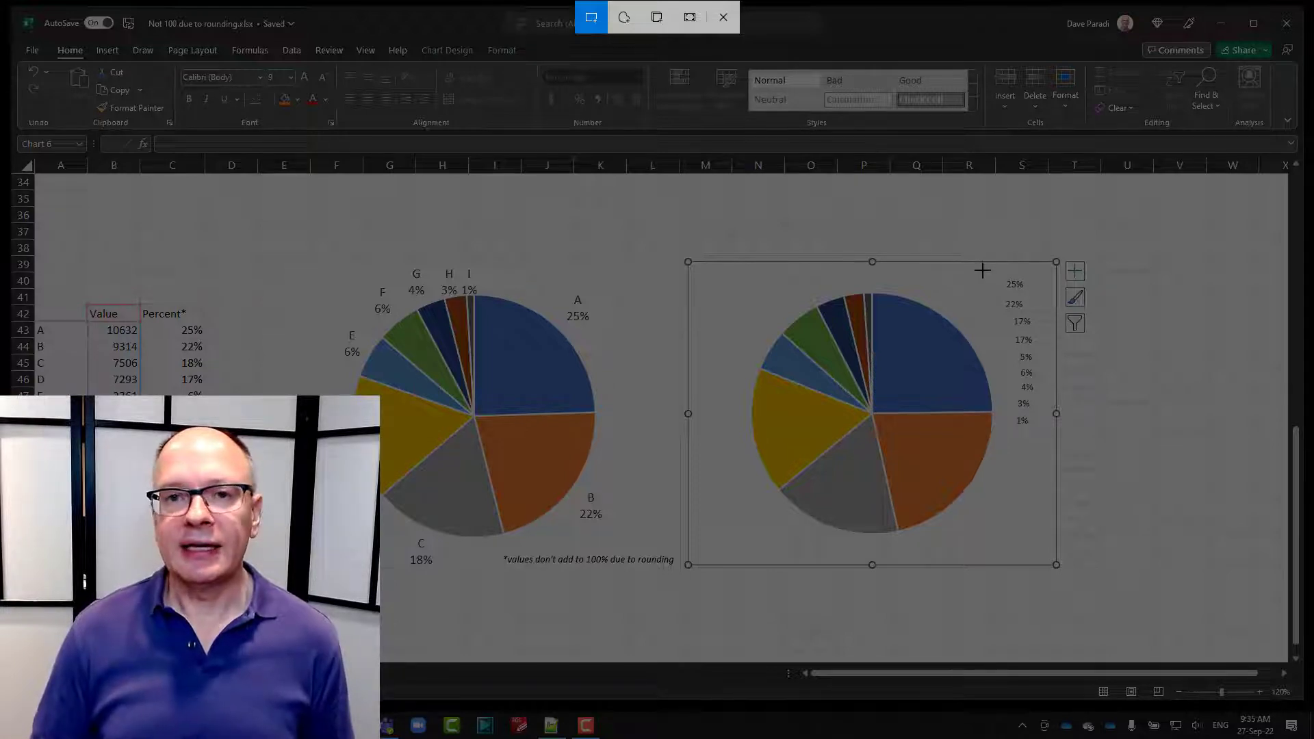
{"action": "left_click_drag", "start_coordinate": [991, 272], "coordinate": [1048, 428]}
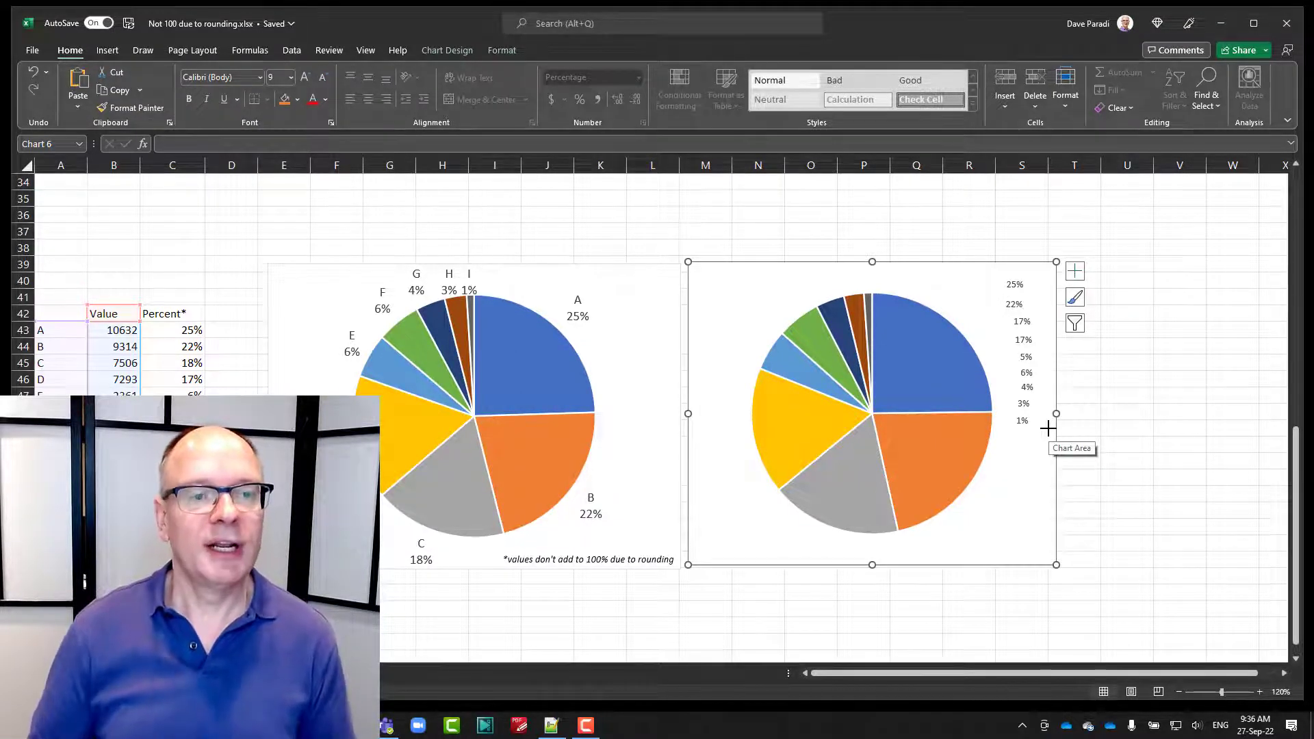
Import the percentages from the clipboard picture and insert the recognized data starting at cell U40
{"action": "left_click", "coordinate": [1116, 279]}
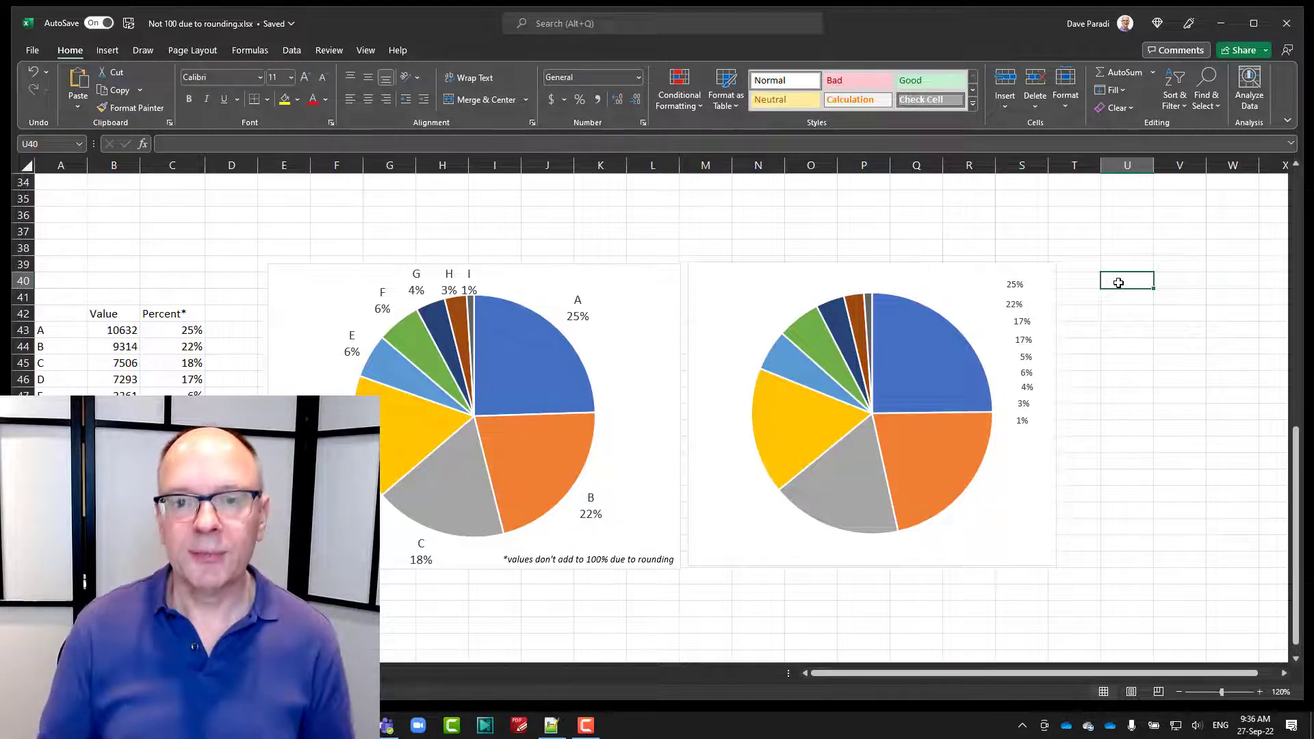
{"action": "left_click", "coordinate": [291, 52]}
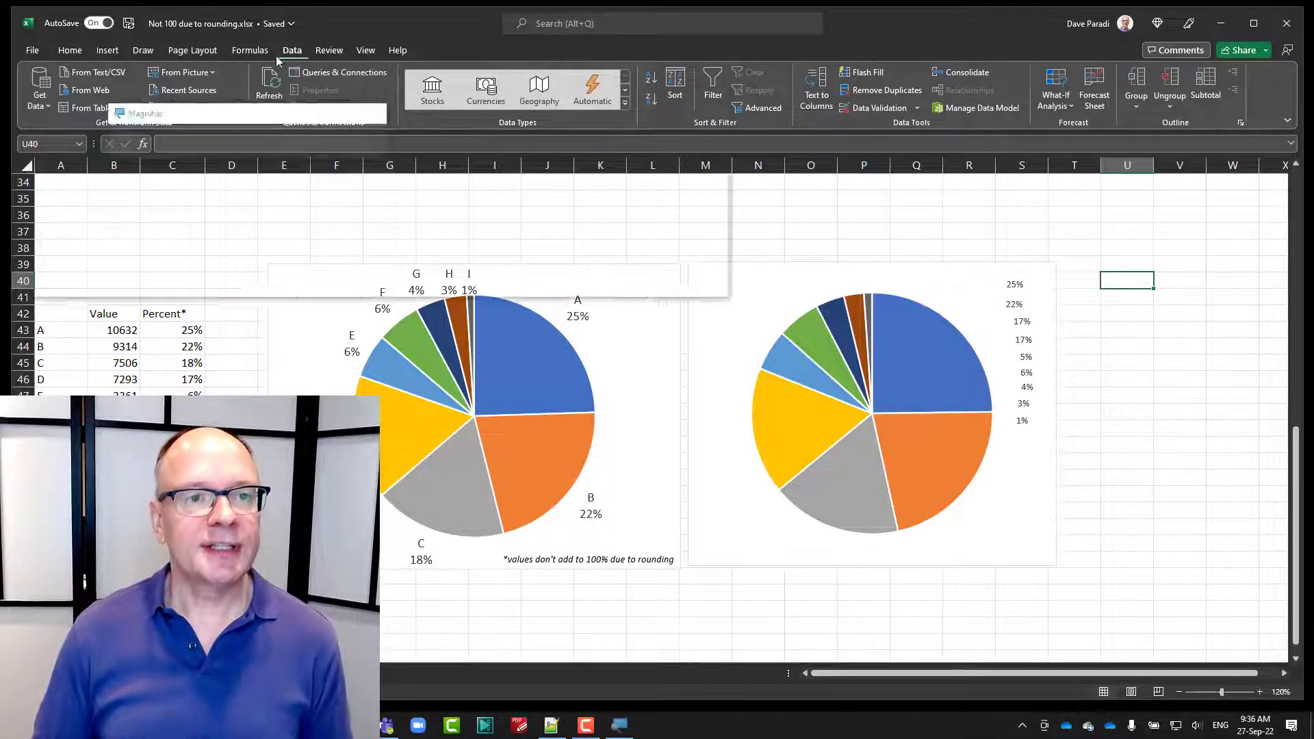
{"action": "left_click", "coordinate": [212, 72]}
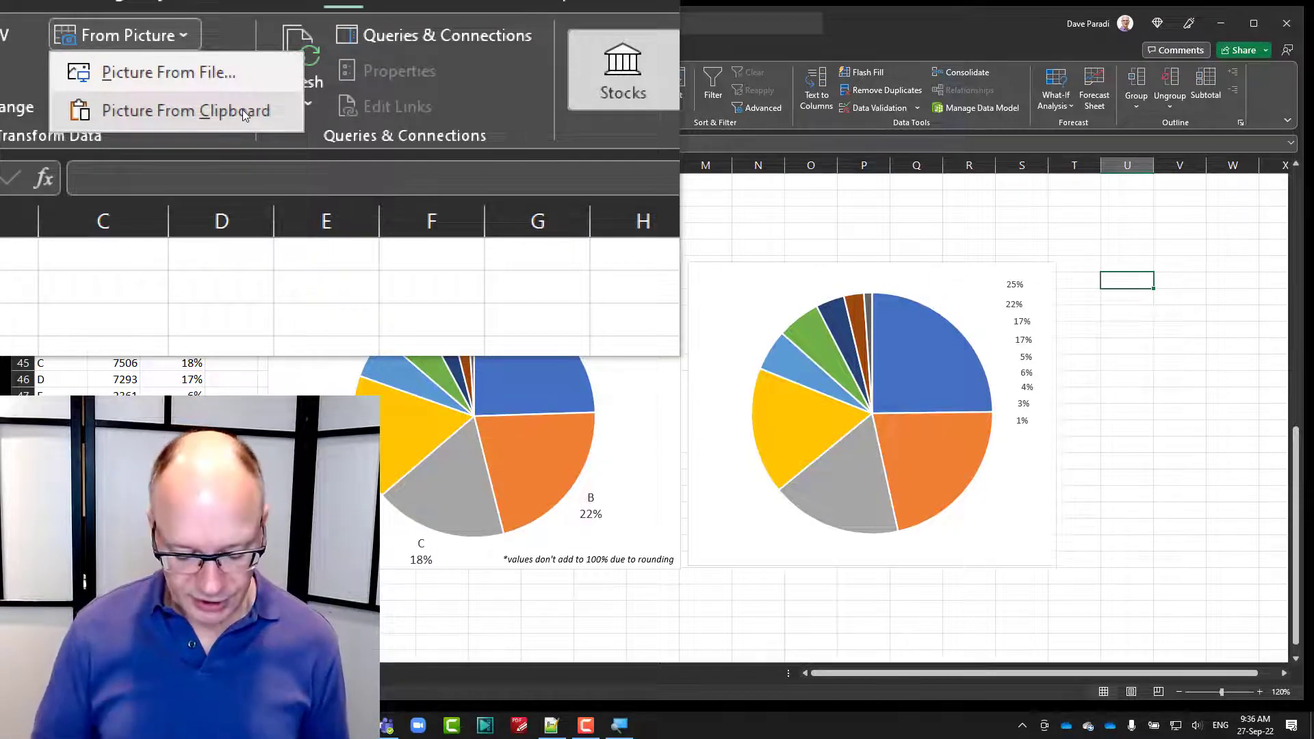
{"action": "left_click", "coordinate": [243, 109]}
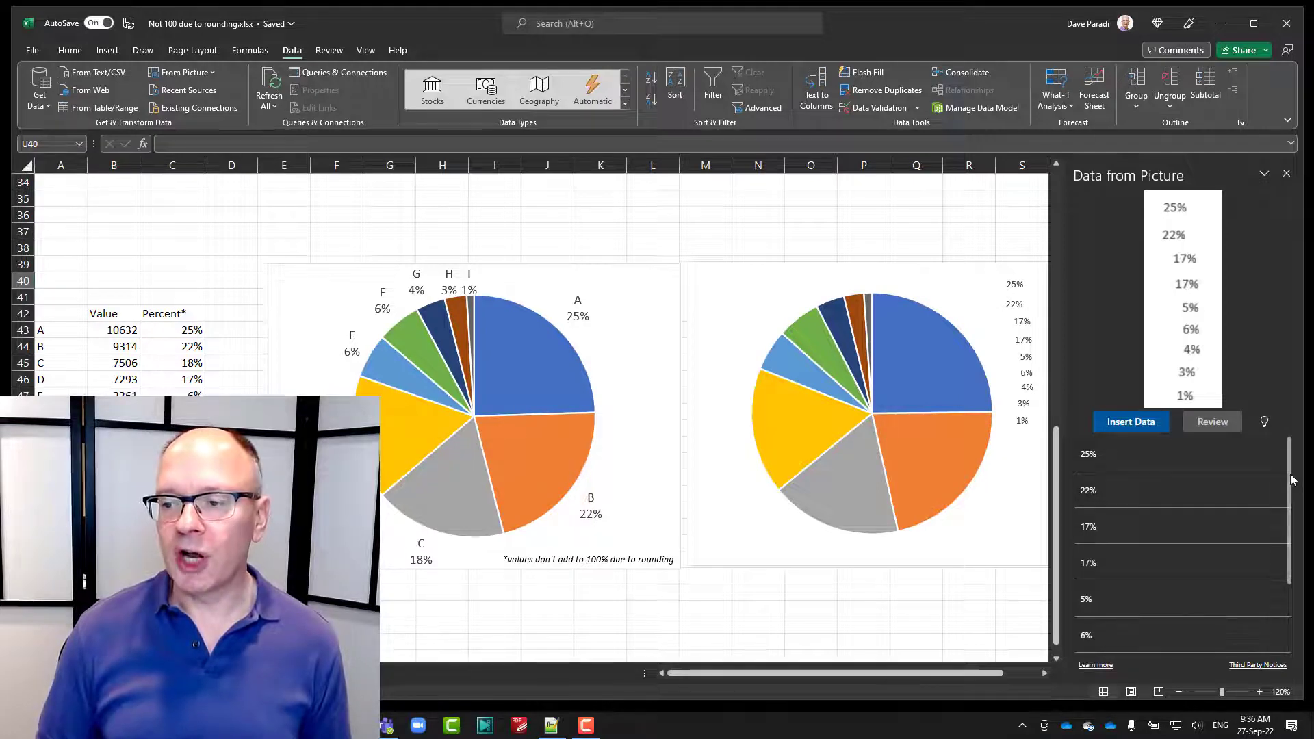
{"action": "mouse_move", "coordinate": [1292, 479]}
{"action": "left_mouse_down"}
{"action": "mouse_move", "coordinate": [1292, 561]}
{"action": "mouse_move", "coordinate": [1276, 465]}
{"action": "left_mouse_up"}
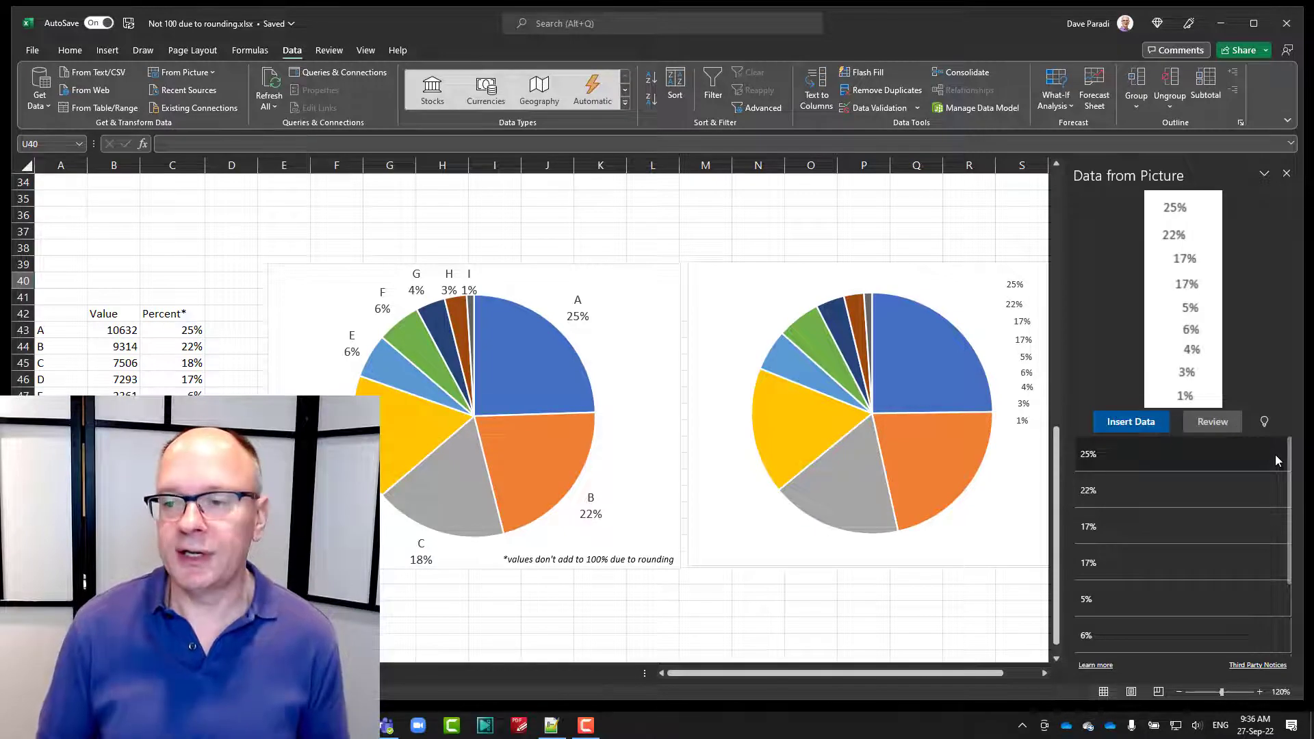
{"action": "left_click", "coordinate": [1126, 423]}
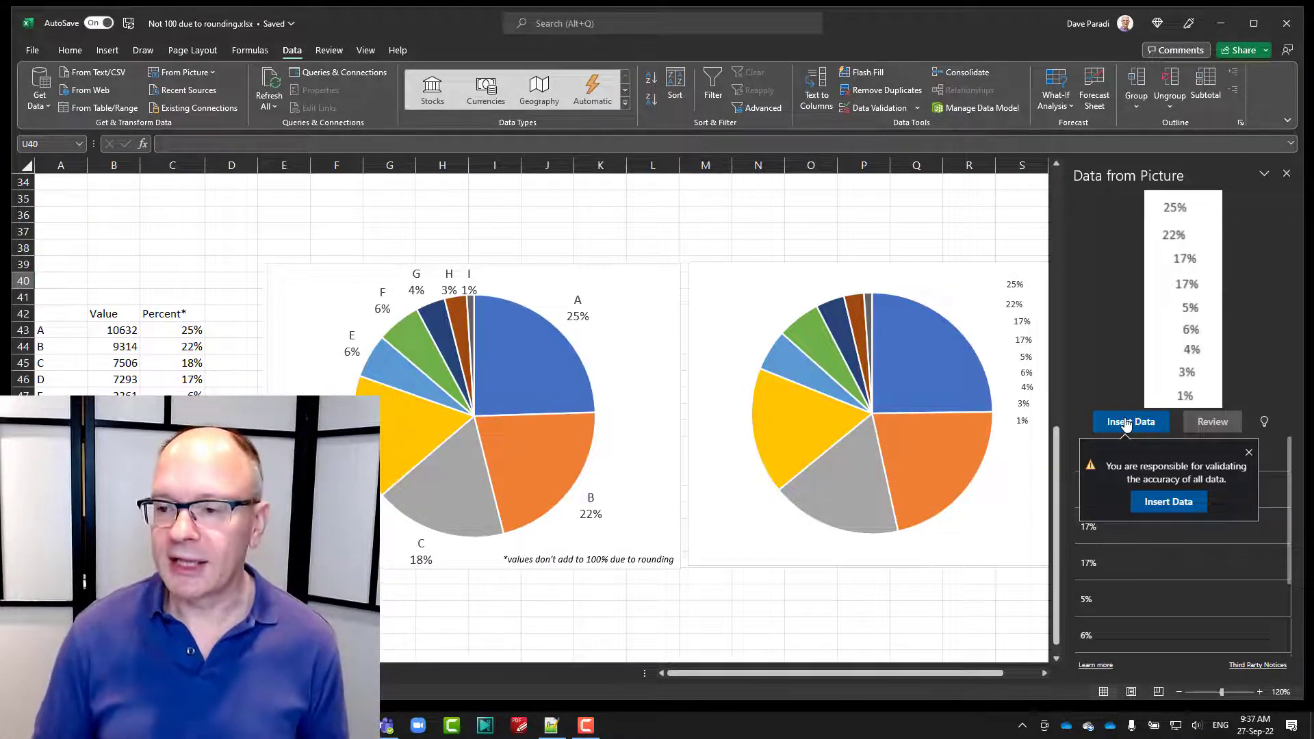
{"action": "left_click", "coordinate": [1168, 501]}
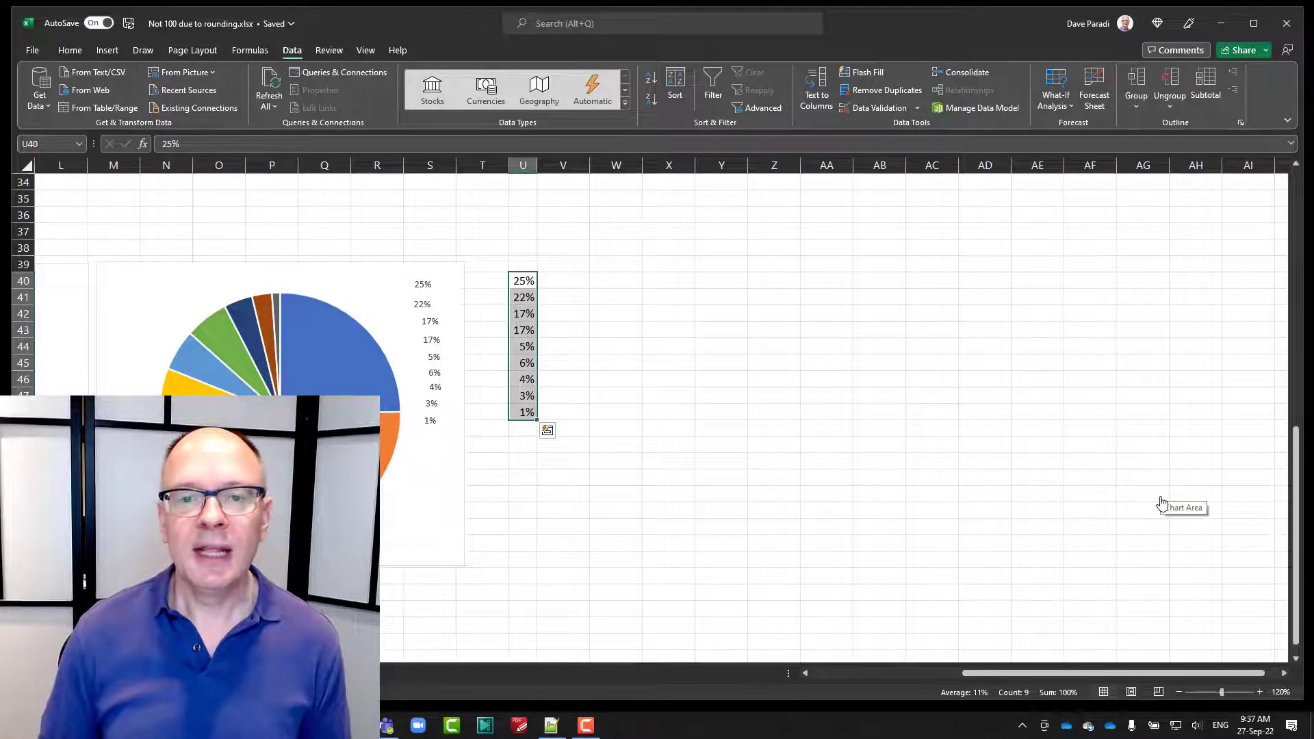
{"action": "left_click_drag", "start_coordinate": [1093, 673], "coordinate": [908, 674]}
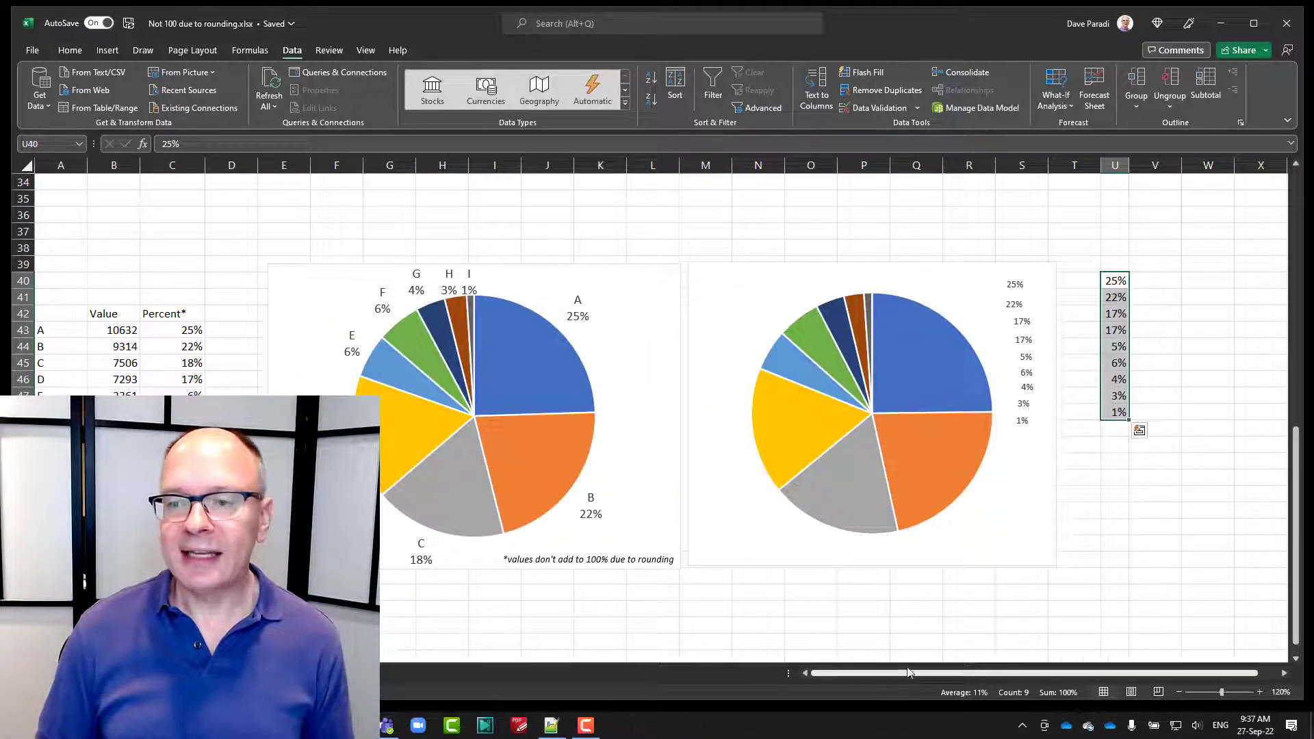
Check the imported percentages in cells U40 to U42 and view the options for importing data from a picture
{"action": "left_click", "coordinate": [1142, 283]}
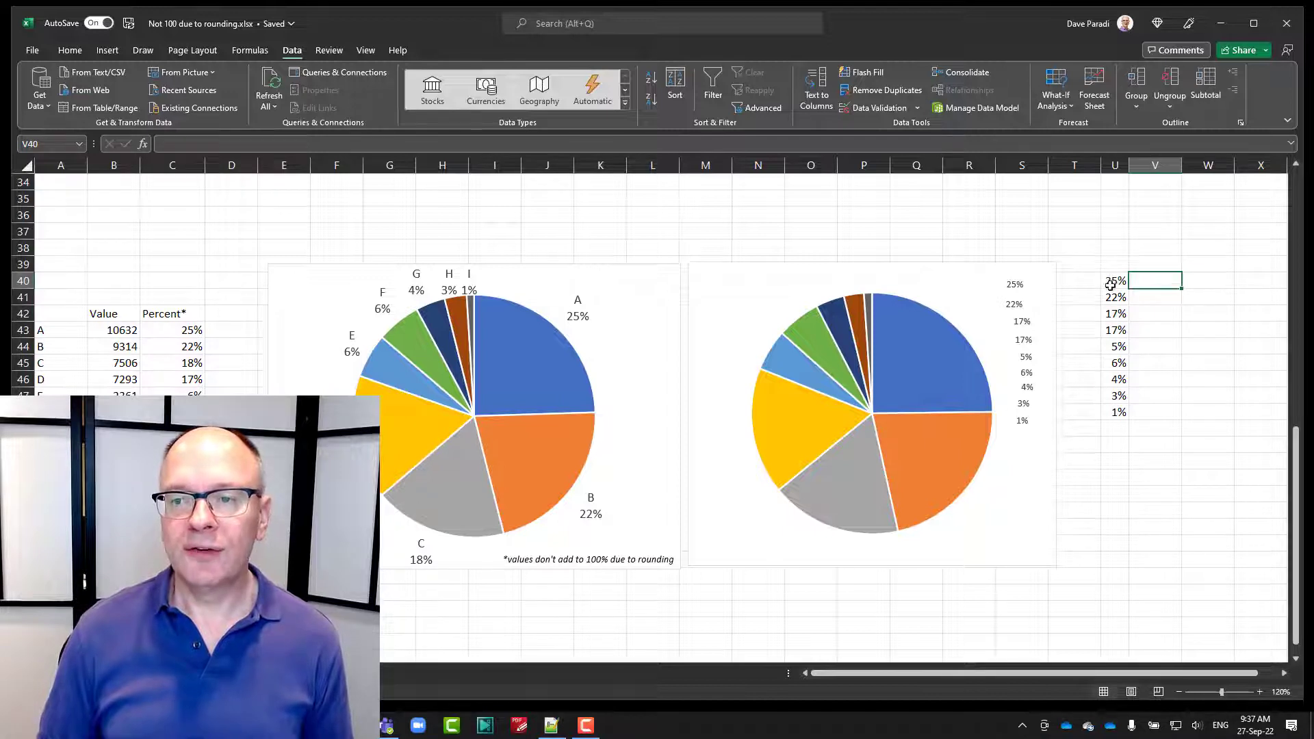
{"action": "left_click", "coordinate": [1110, 280]}
{"action": "left_click", "coordinate": [1112, 296]}
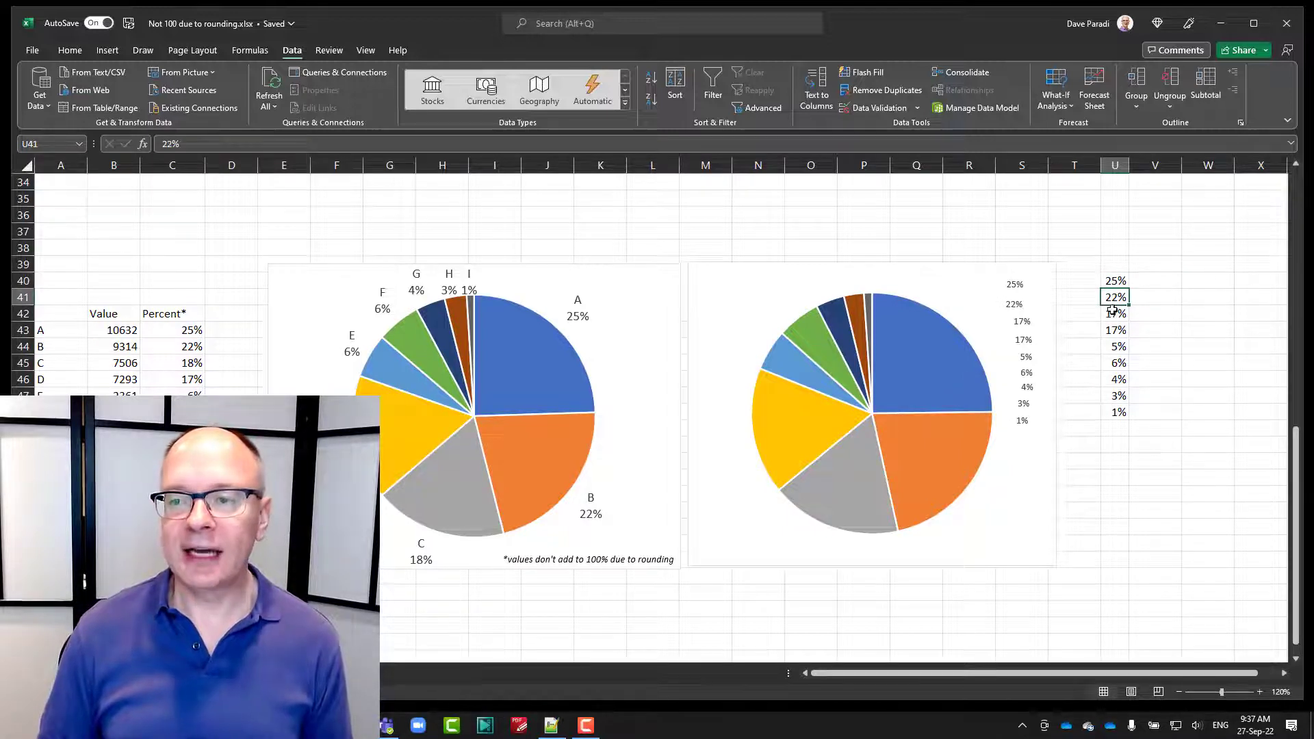
{"action": "left_click", "coordinate": [1115, 313]}
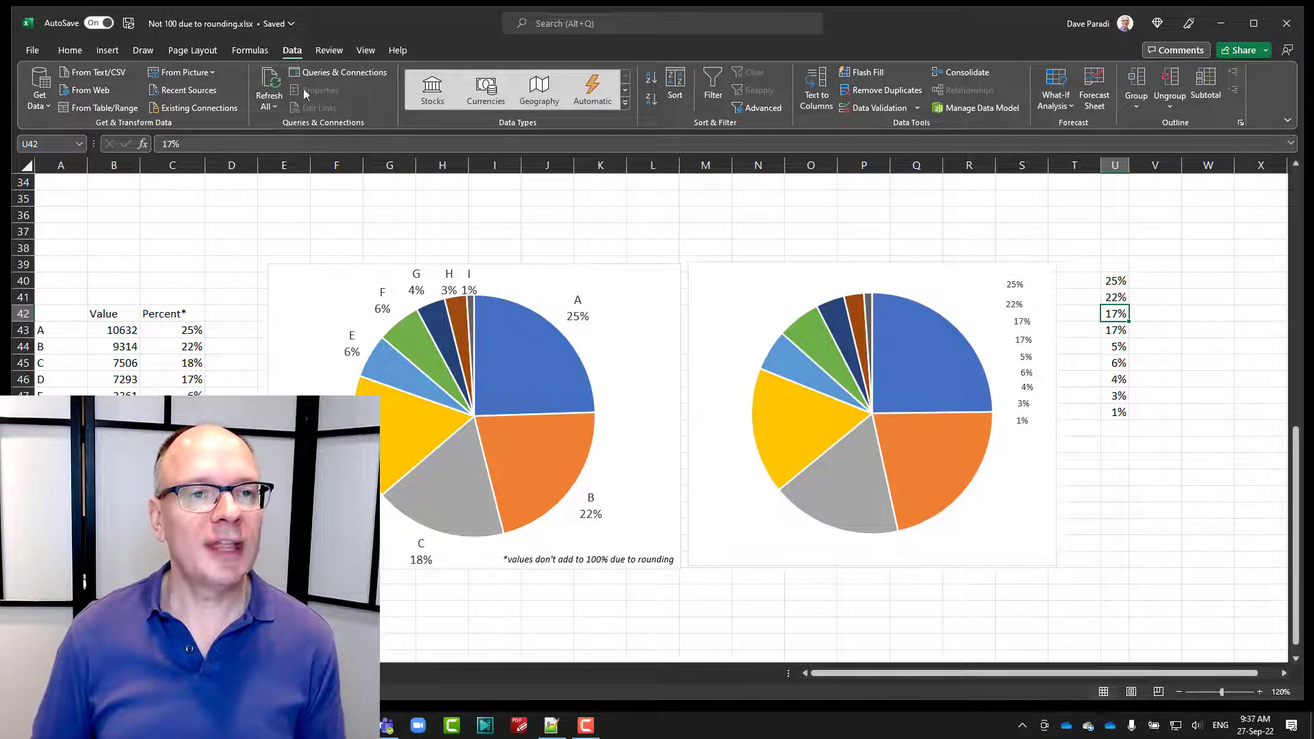
{"action": "left_click", "coordinate": [209, 73]}
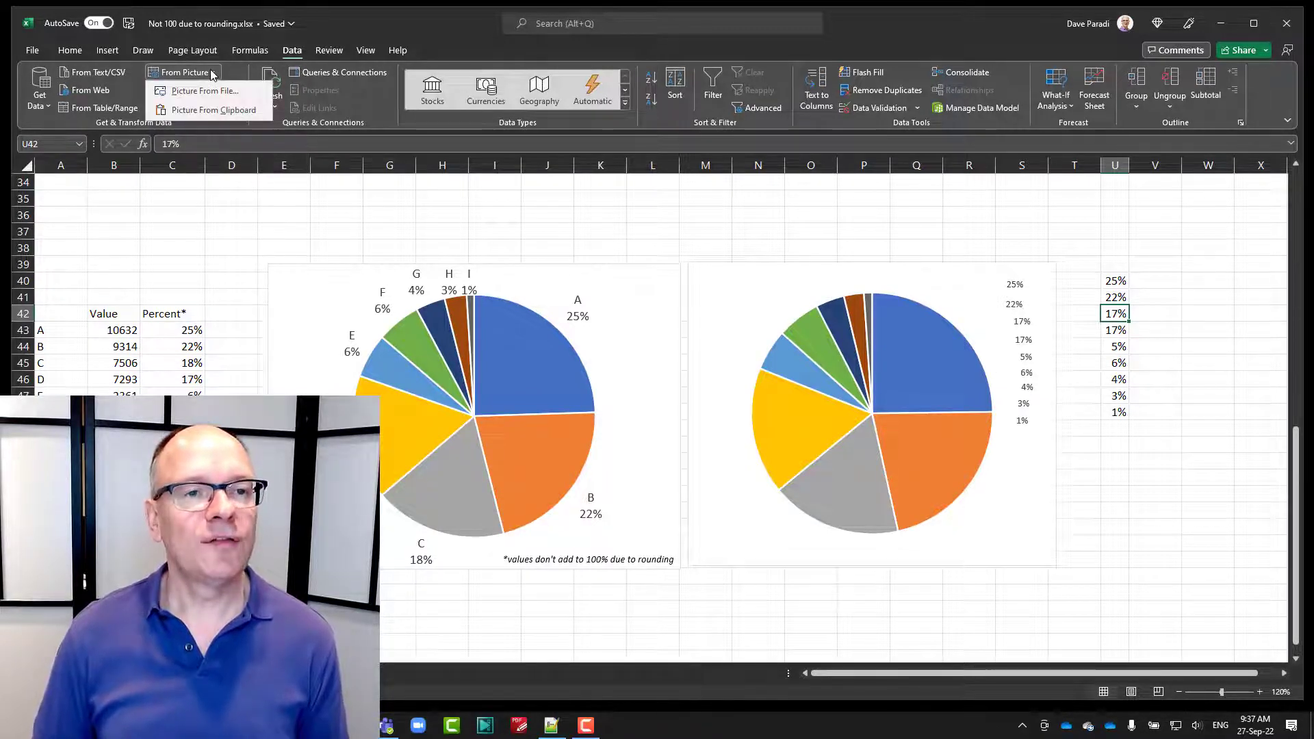
{"action": "left_click", "coordinate": [69, 50]}
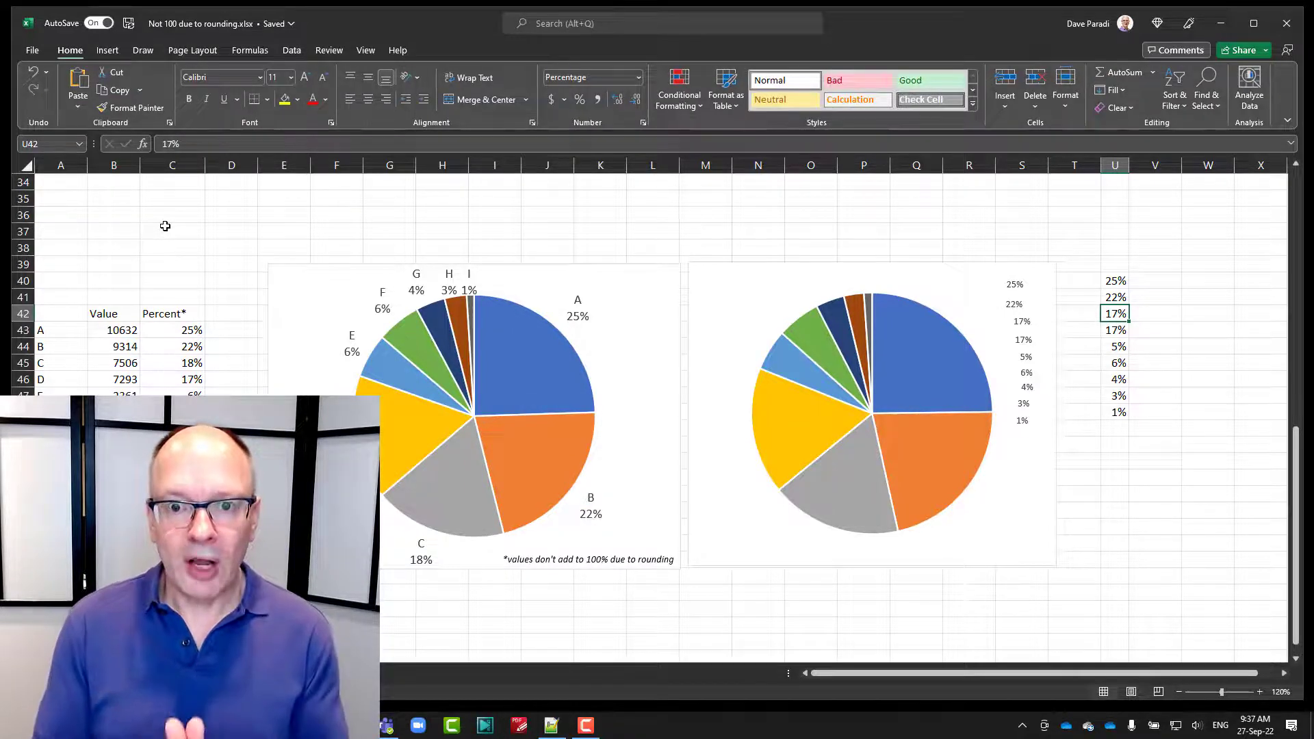